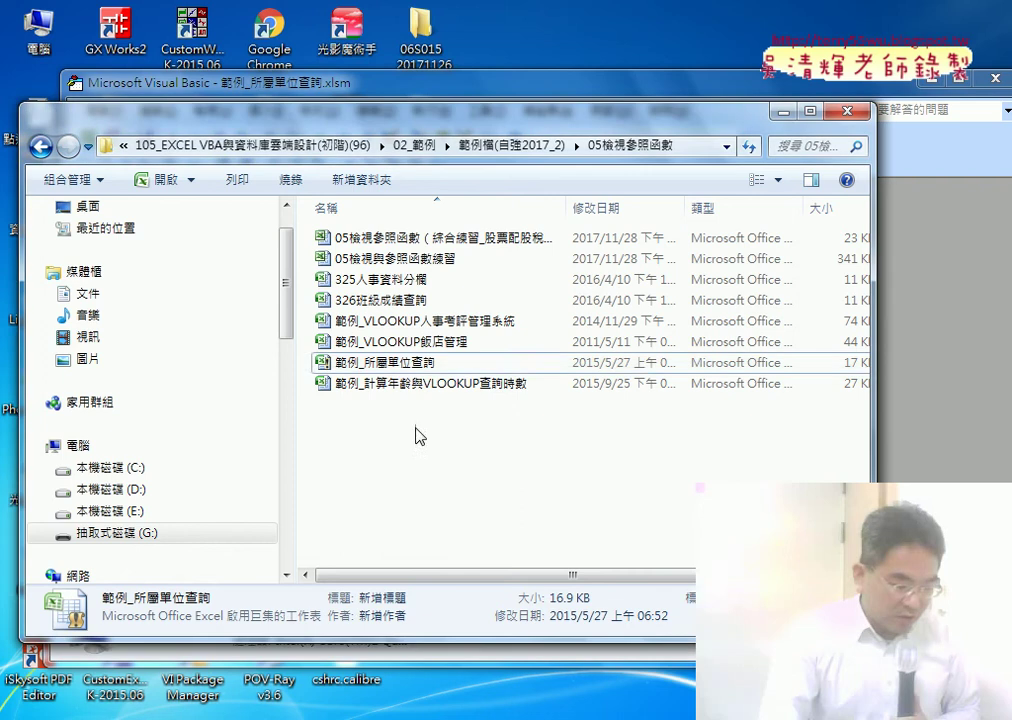
# Step: Open the workbook 範例_計算年齡與VLOOKUP查詢時數 from Explorer and close the VBA editor
pyautogui.moveTo(416, 432); pyautogui.dragTo(418, 279)
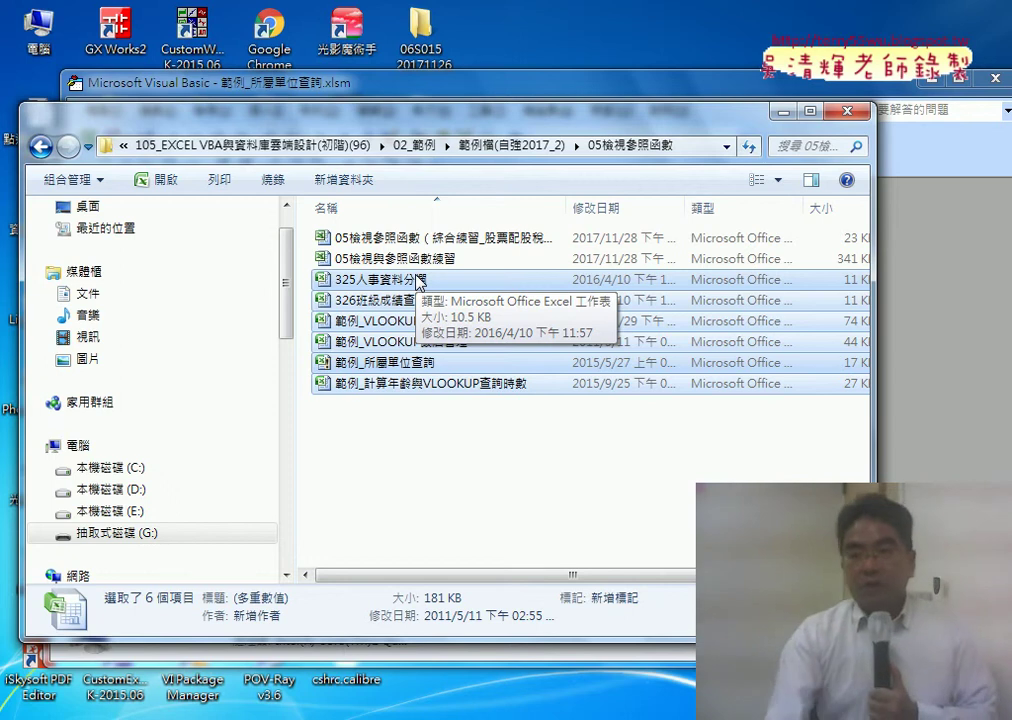
pyautogui.click(445, 467)
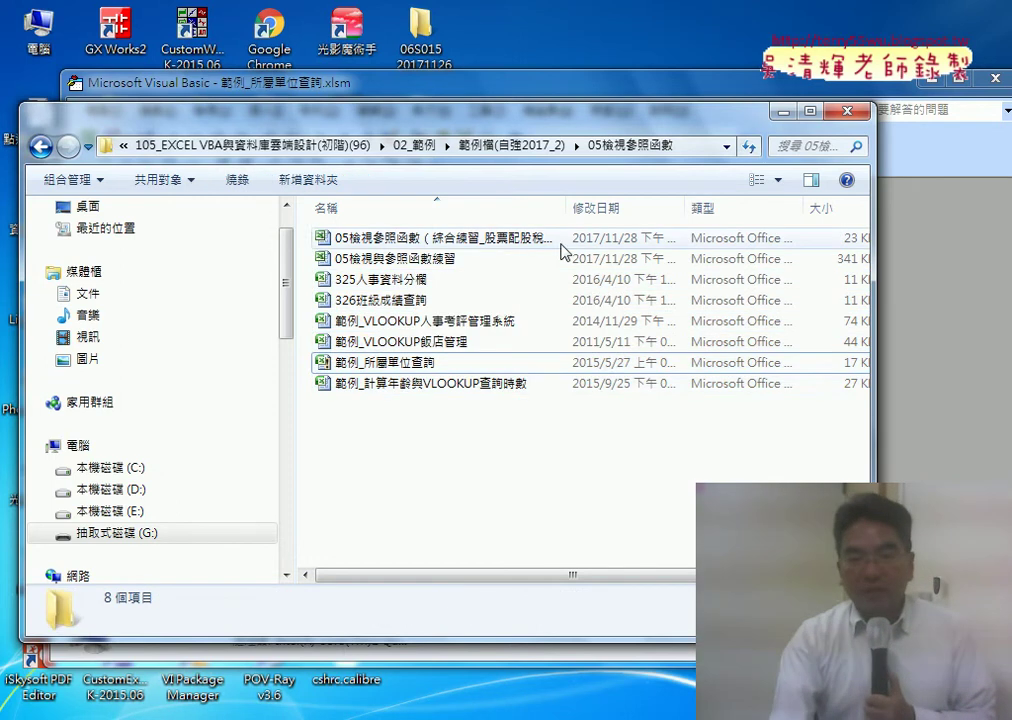
pyautogui.doubleClick(566, 207)
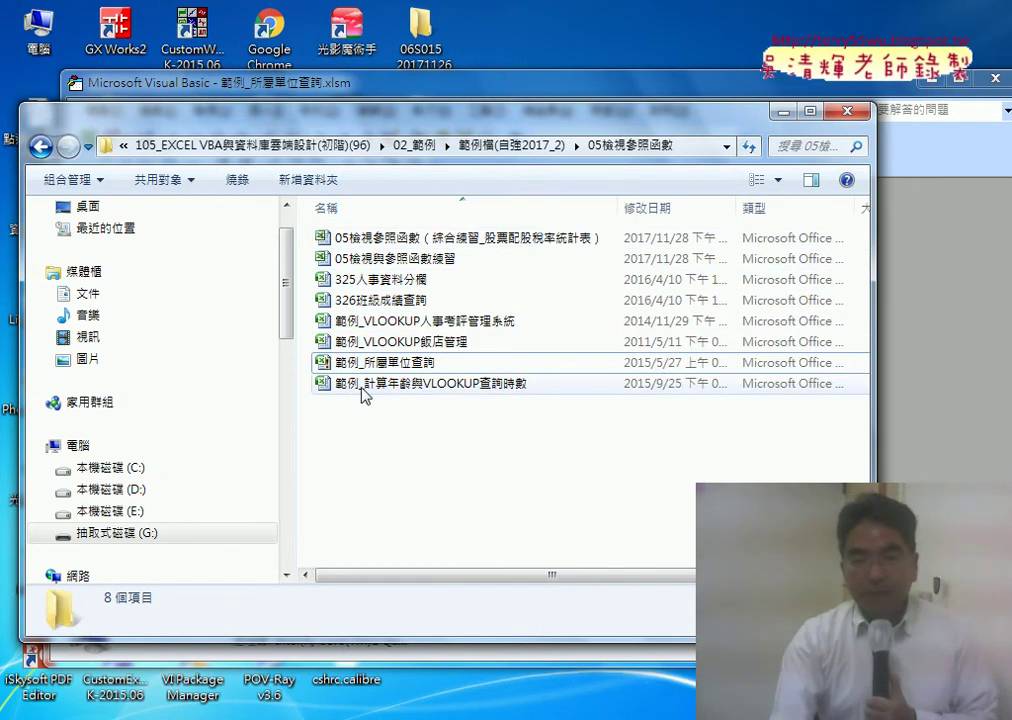
pyautogui.doubleClick(397, 390)
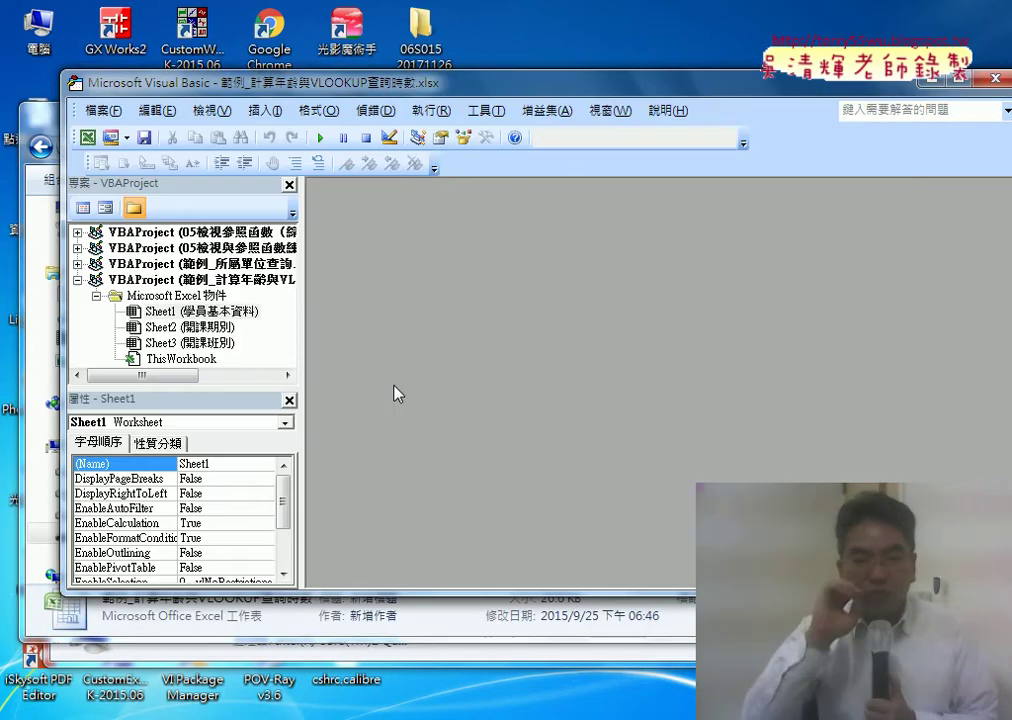
pyautogui.click(995, 77)
# Step: Enter =datadif(B2,TODAY(),"Y") in cell C2 to compute the age
pyautogui.click(226, 243)
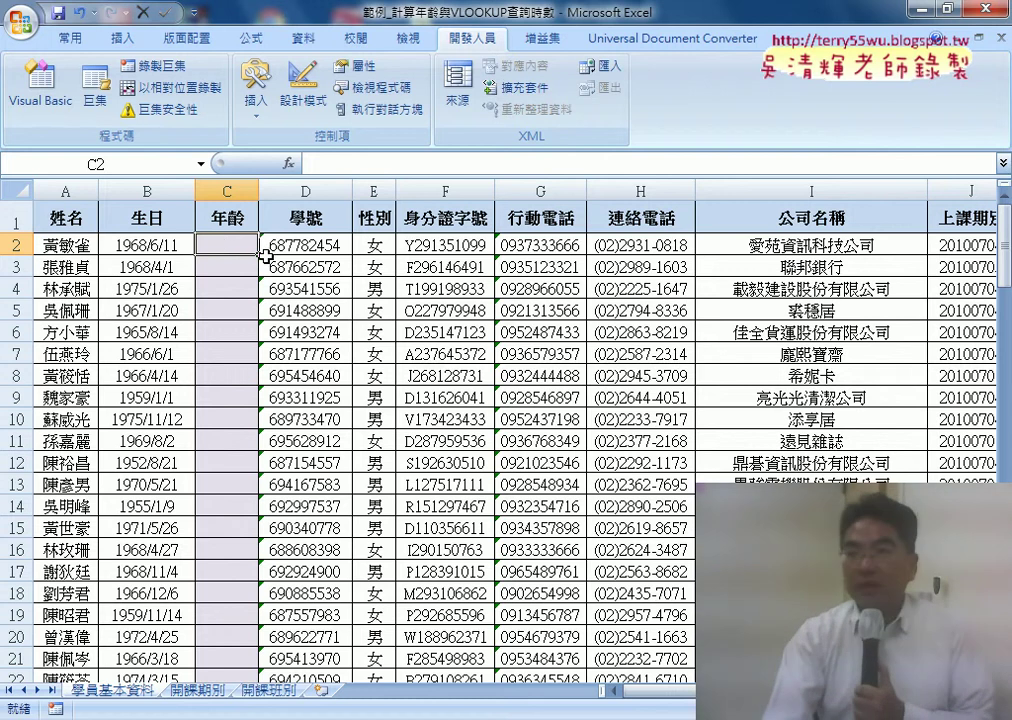
pyautogui.click(336, 163)
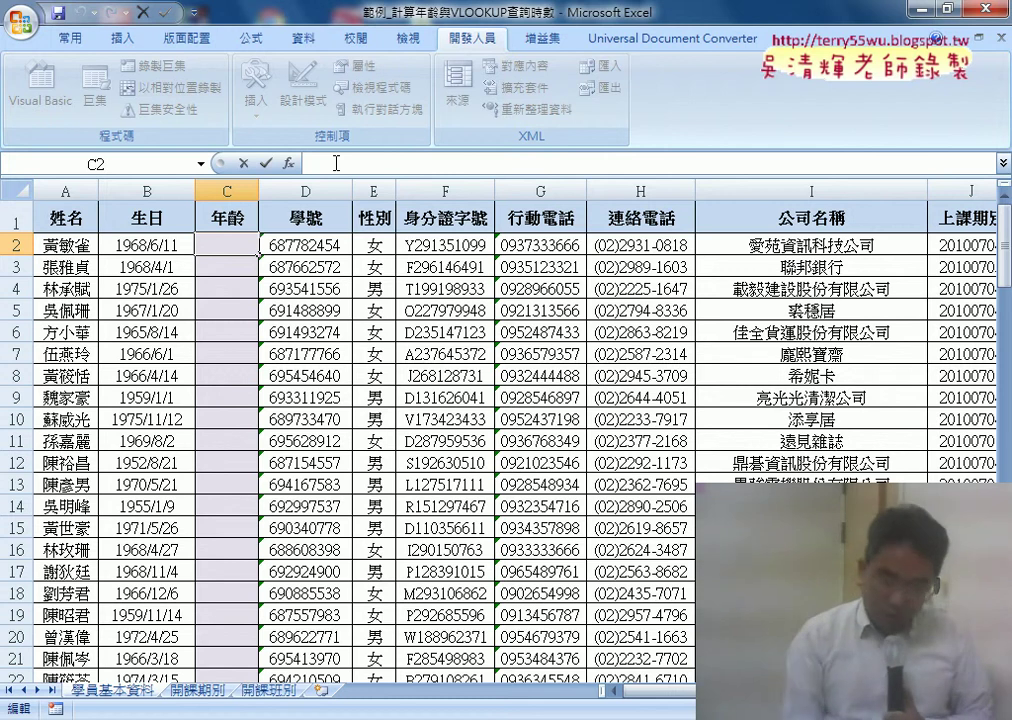
pyautogui.write('=data')
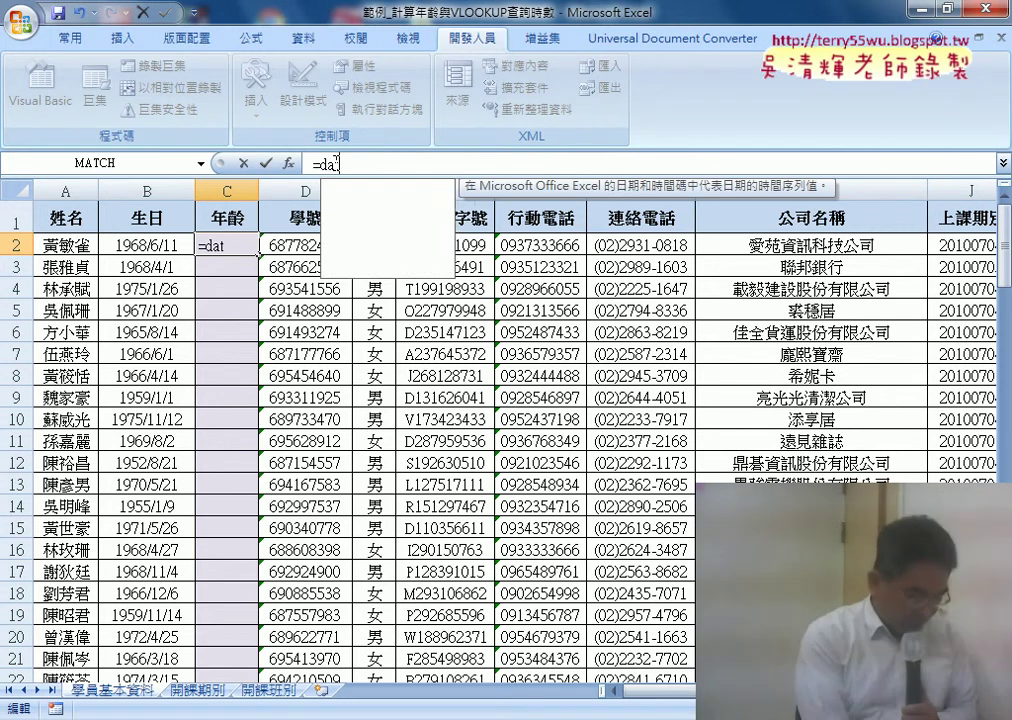
pyautogui.write('d')
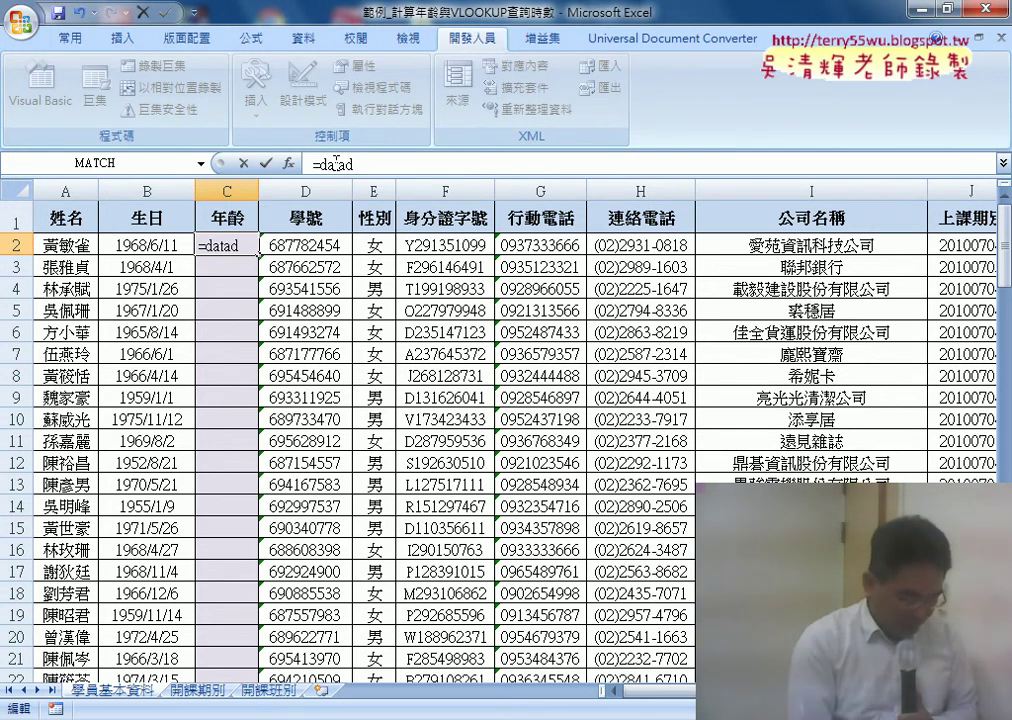
pyautogui.write('if')
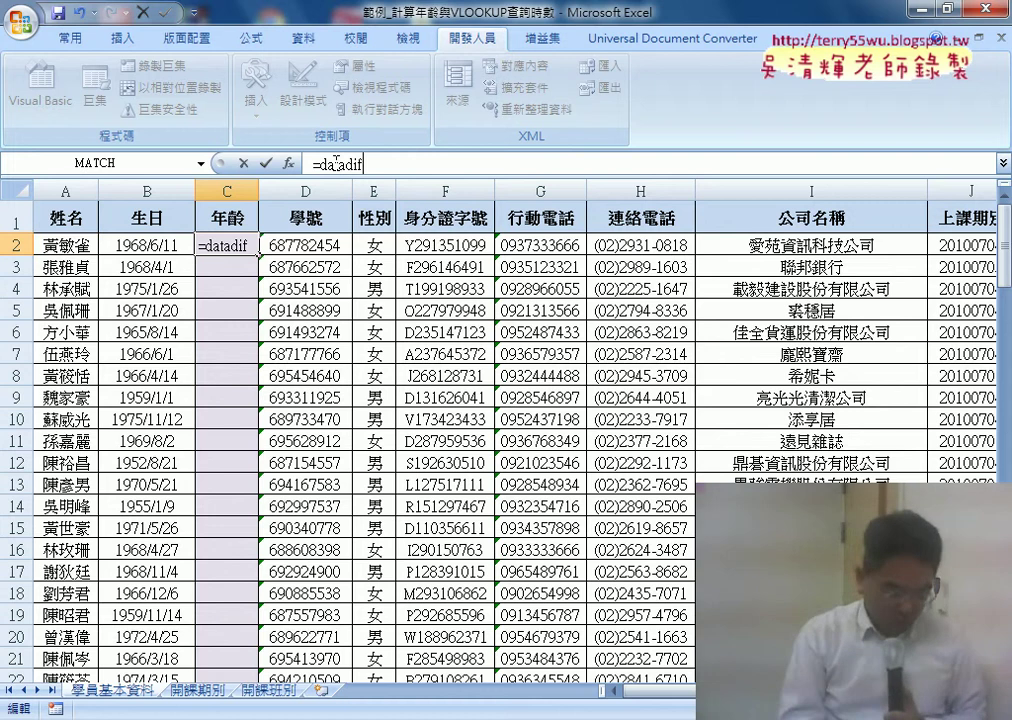
pyautogui.write('(')
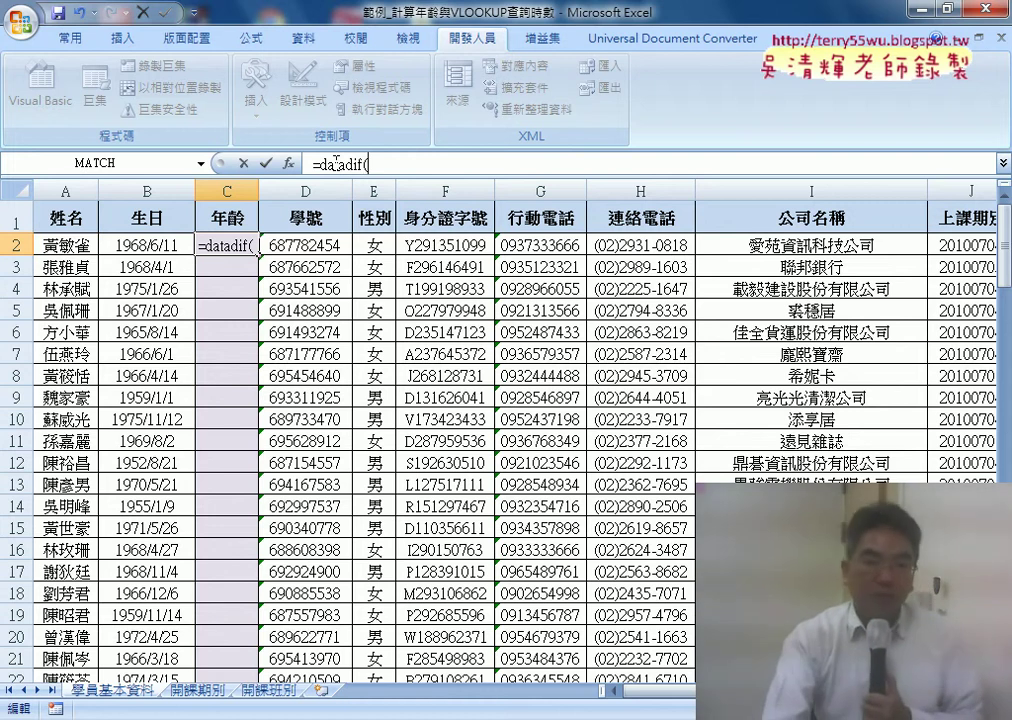
pyautogui.click(168, 244)
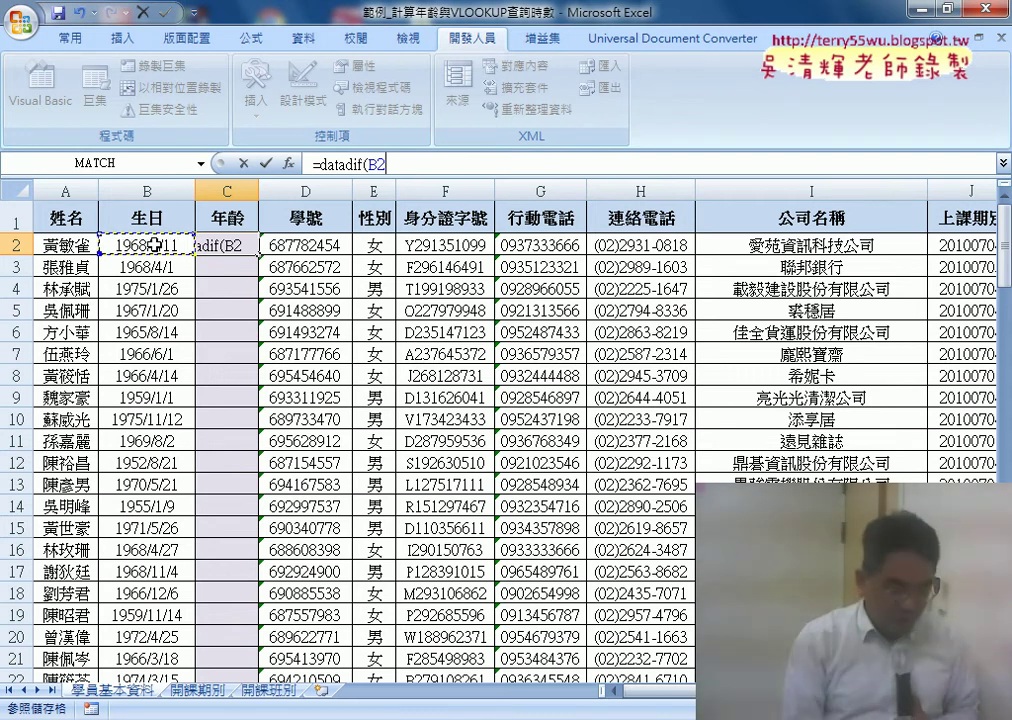
pyautogui.write(',t')
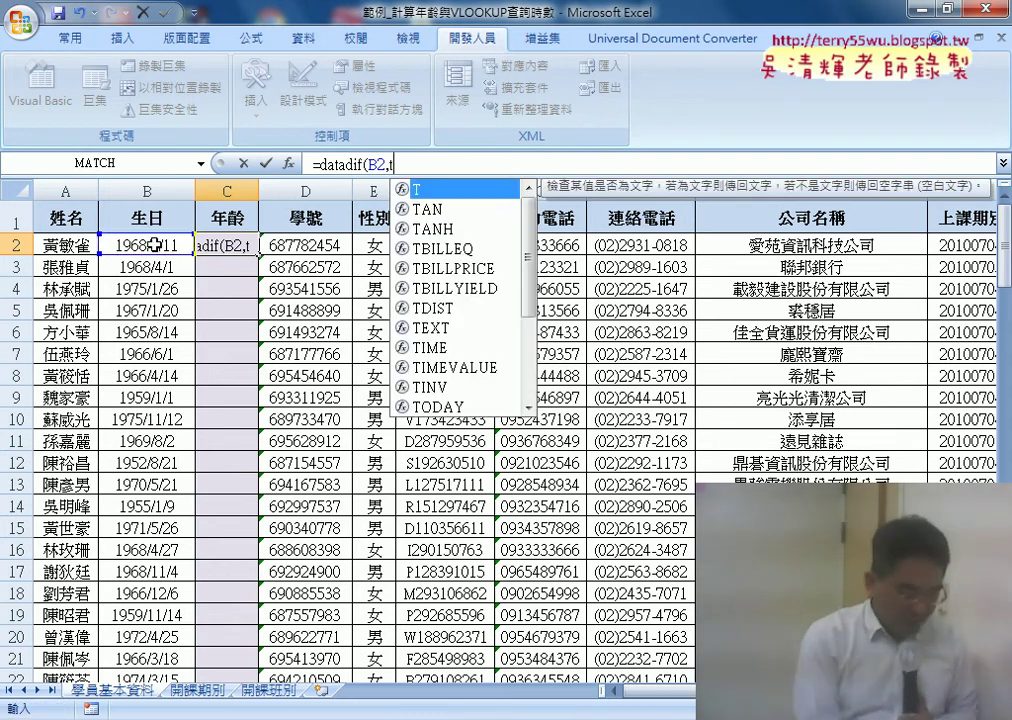
pyautogui.write('od')
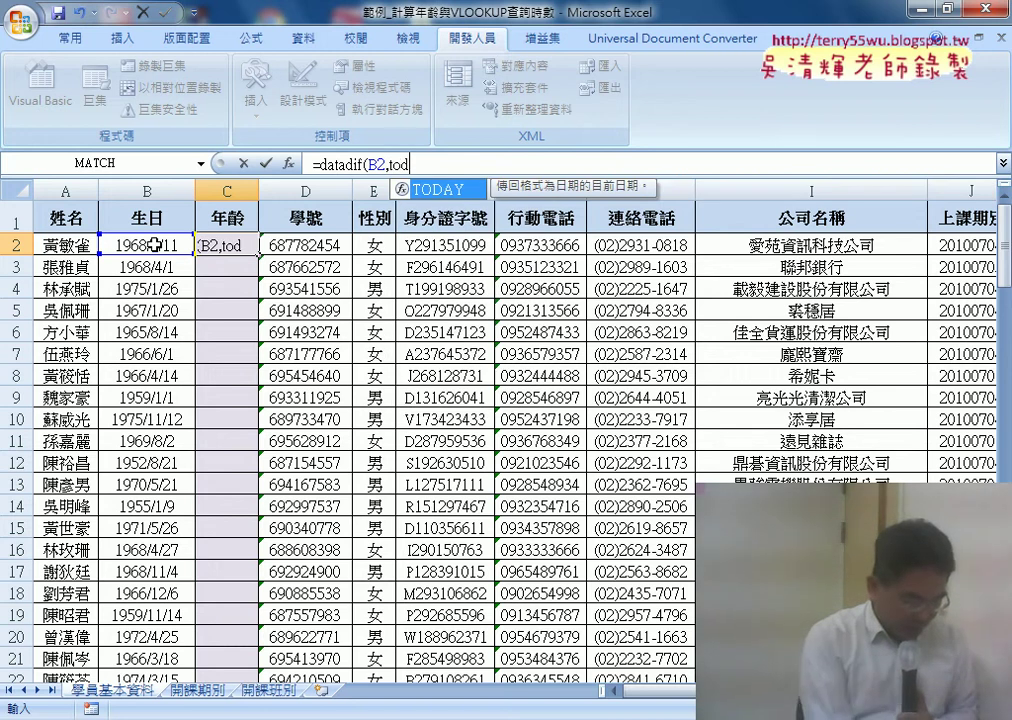
pyautogui.write('ay()')
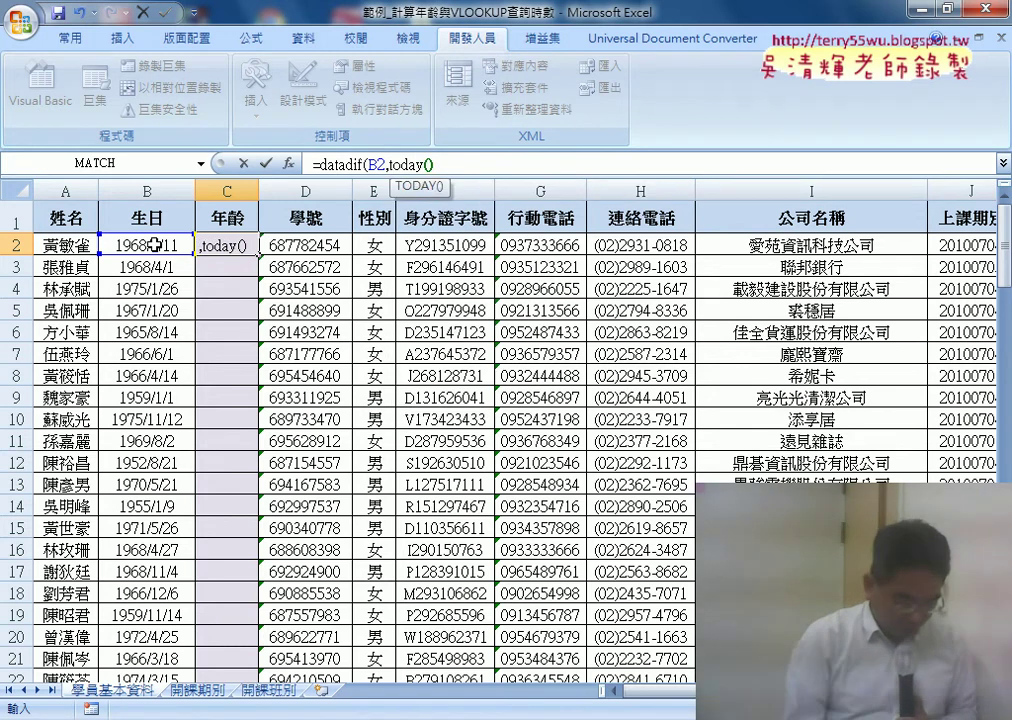
pyautogui.write(',"Y')
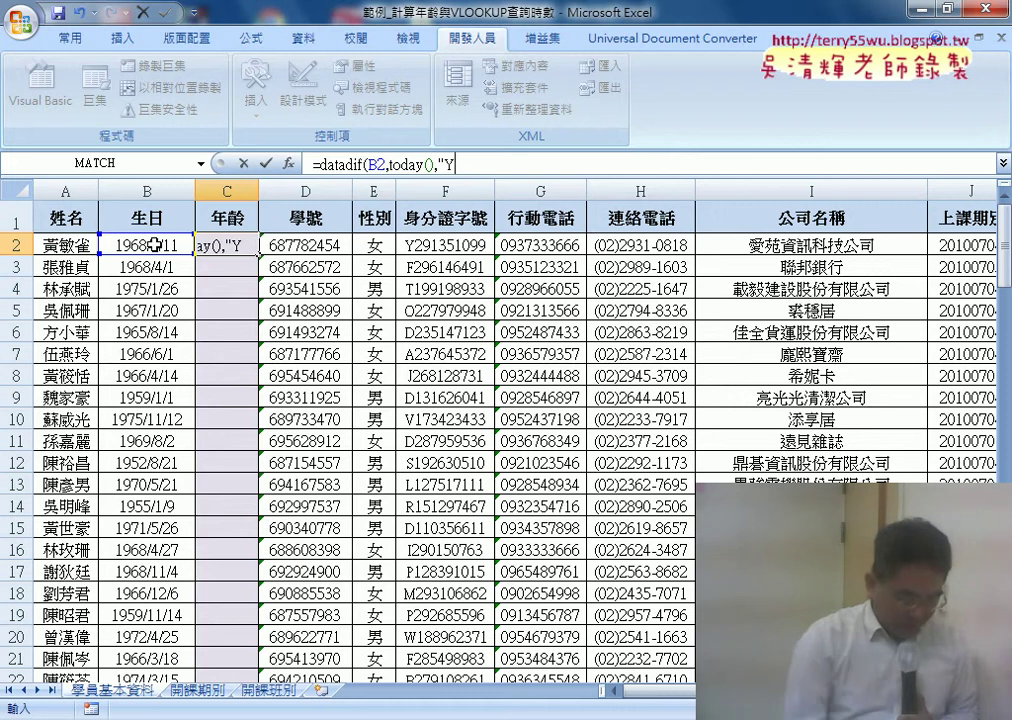
pyautogui.write('")')
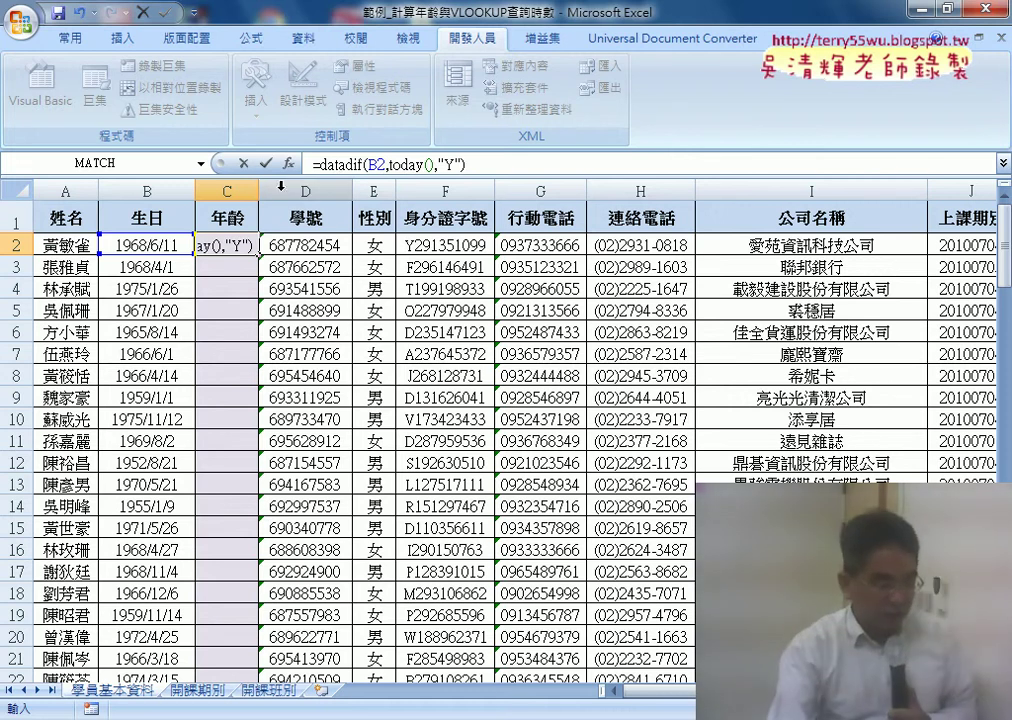
pyautogui.click(265, 162)
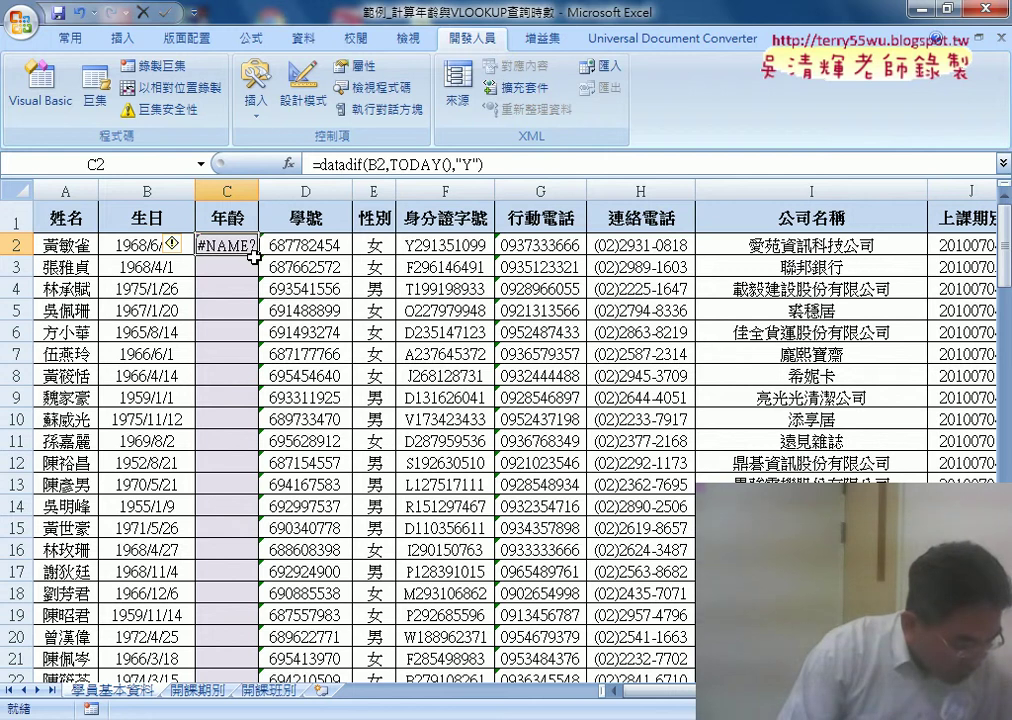
# Step: Widen column B and correct C2's function name from datadif to datedif
pyautogui.moveTo(195, 191); pyautogui.dragTo(215, 191)
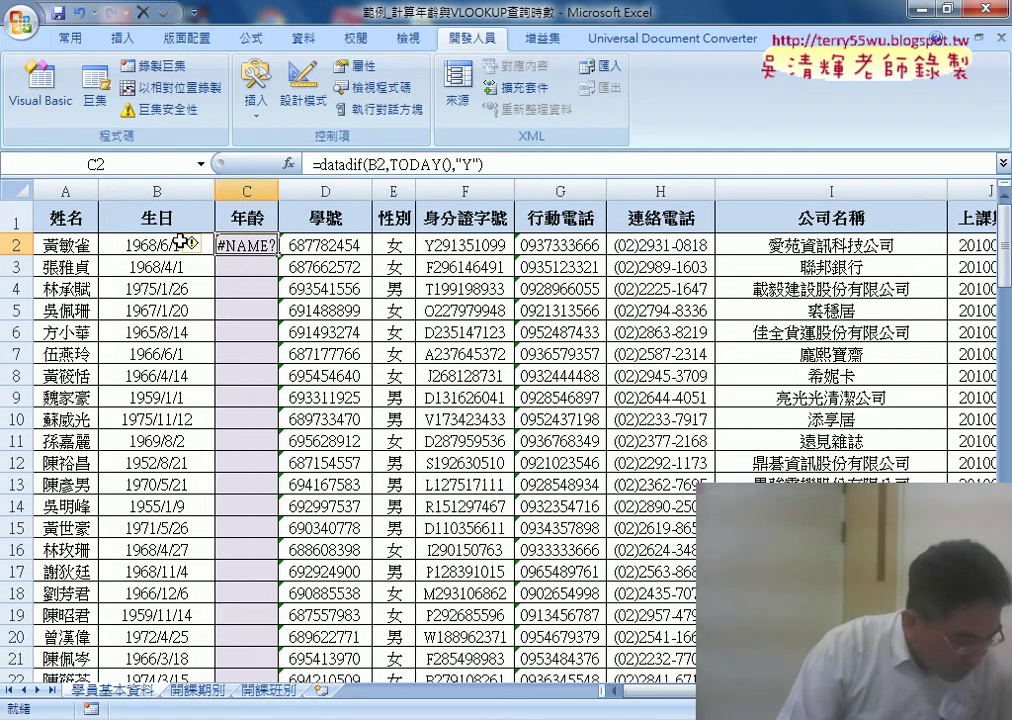
pyautogui.click(170, 242)
pyautogui.click(232, 245)
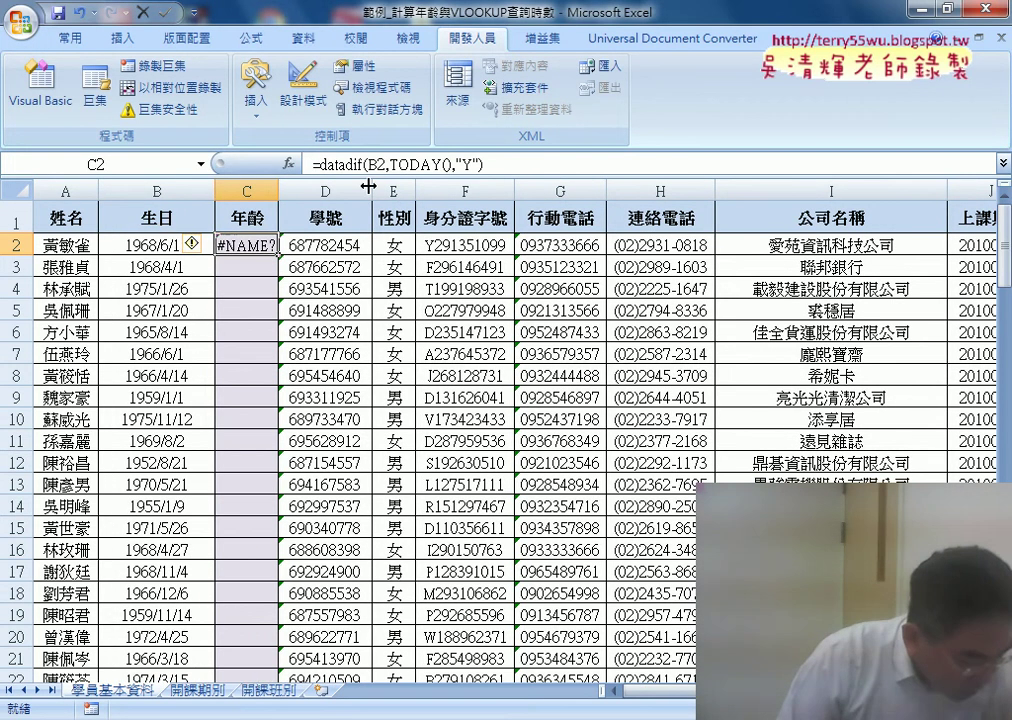
pyautogui.click(347, 165)
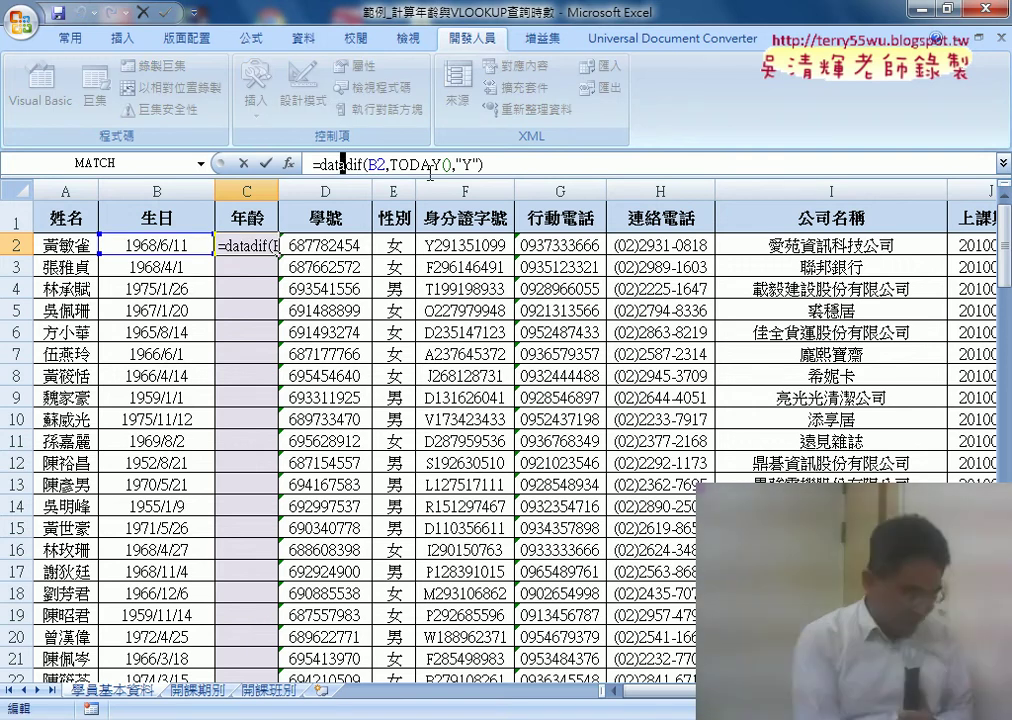
pyautogui.write('e')
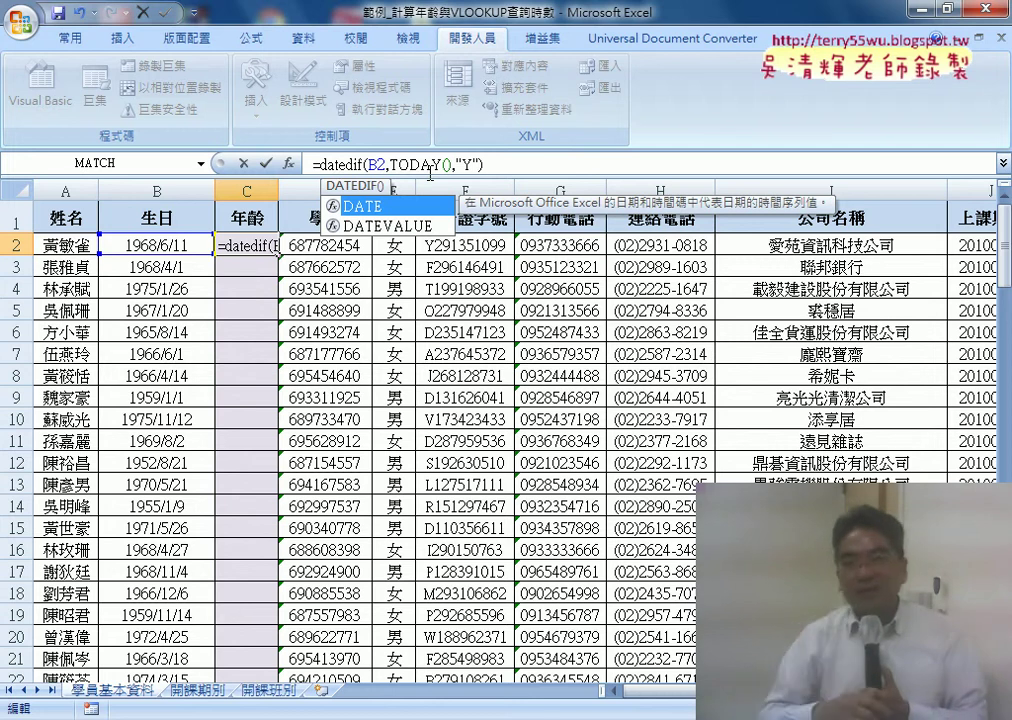
# Step: Confirm the DATEDIF formula and fill ages down the whole 年齡 column
pyautogui.click(266, 163)
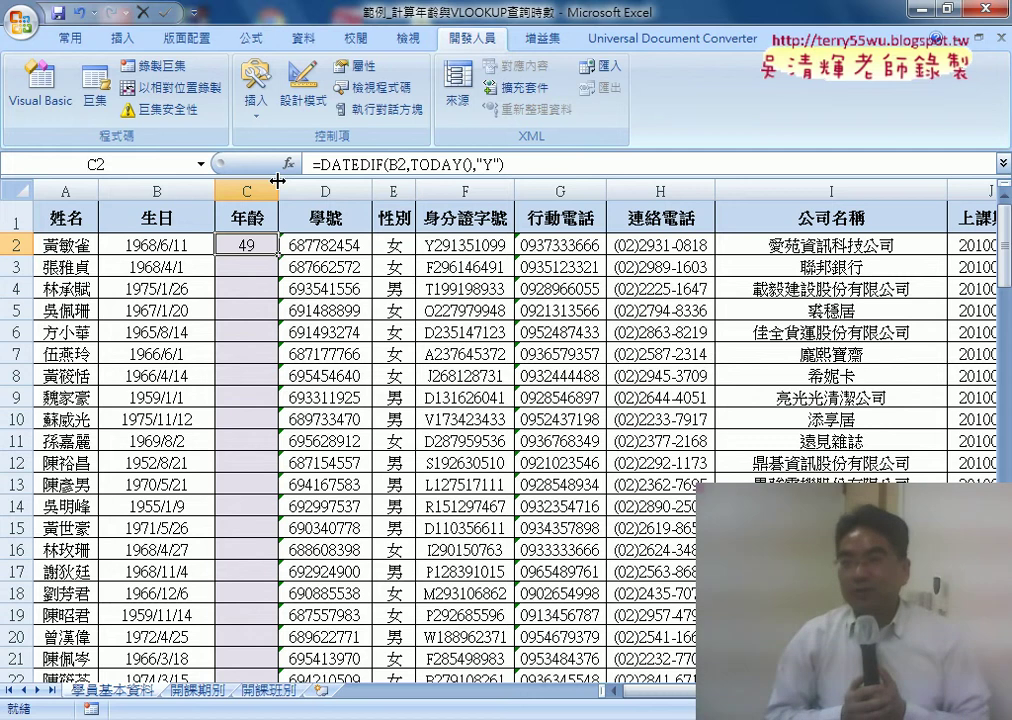
pyautogui.doubleClick(278, 255)
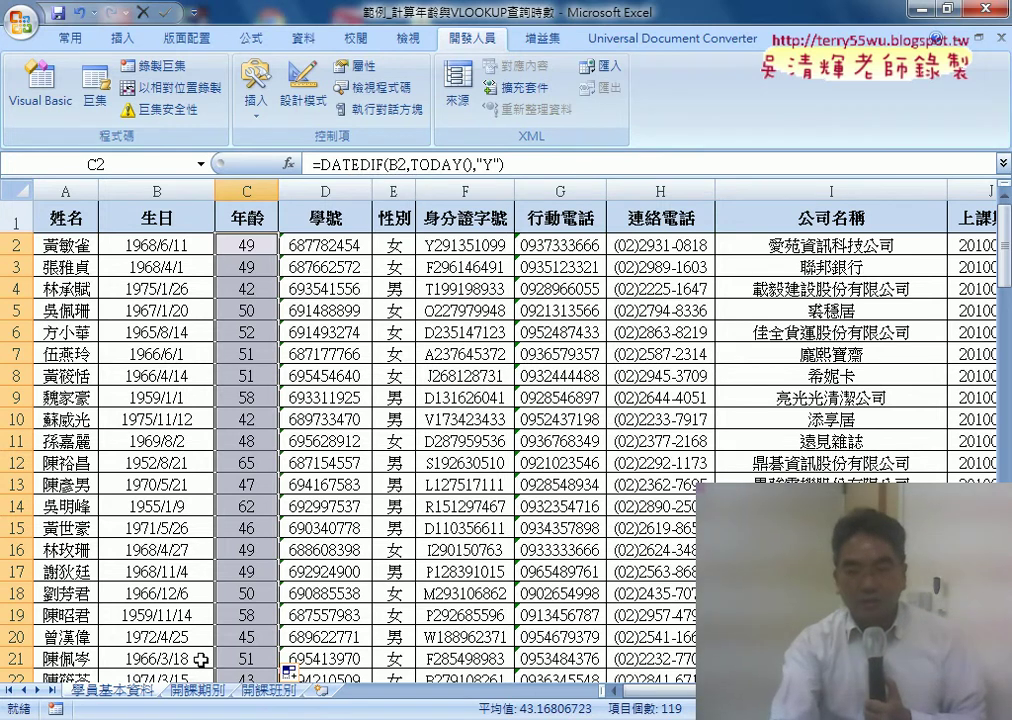
pyautogui.click(200, 691)
# Step: Inspect the start date in C2 and class code in B2 on the 開課期別 sheet
pyautogui.click(264, 692)
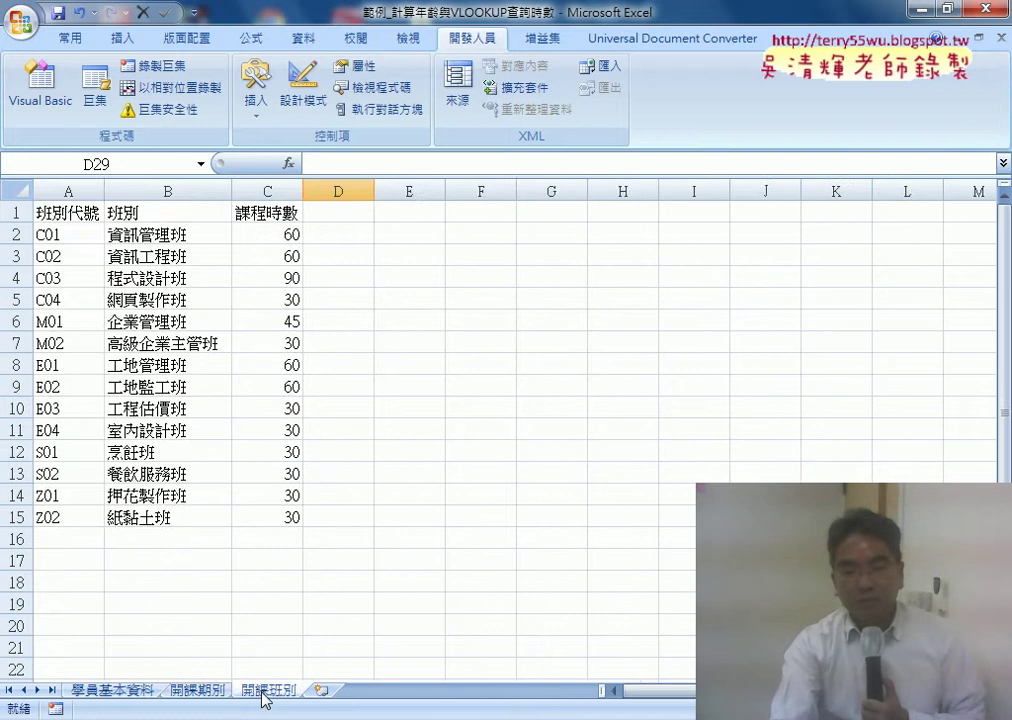
pyautogui.click(200, 692)
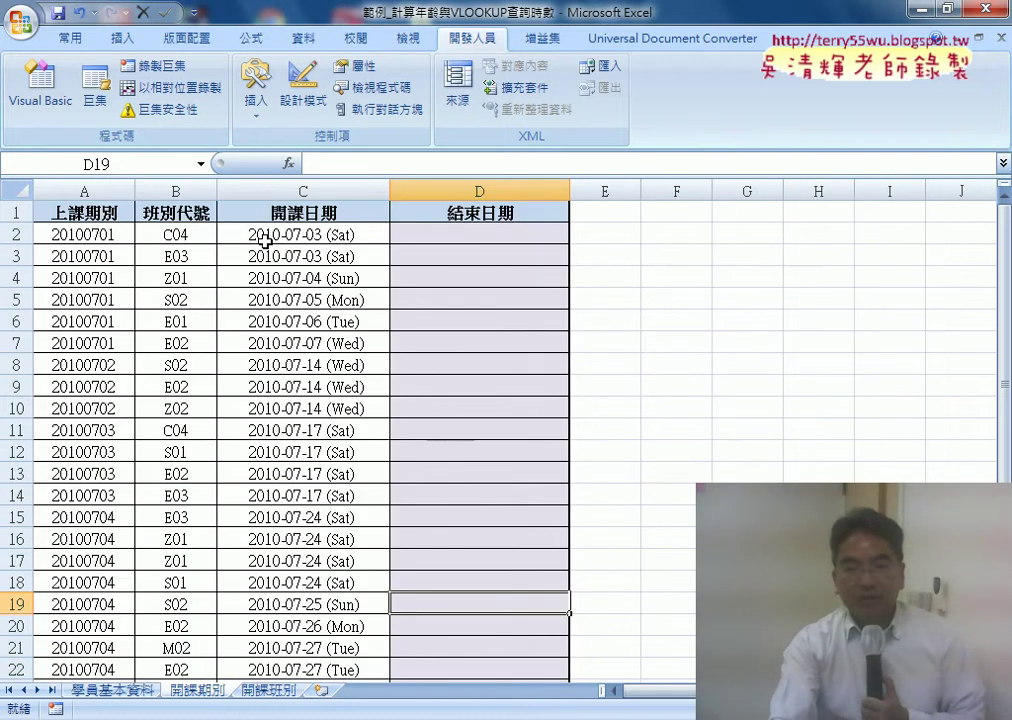
pyautogui.click(290, 235)
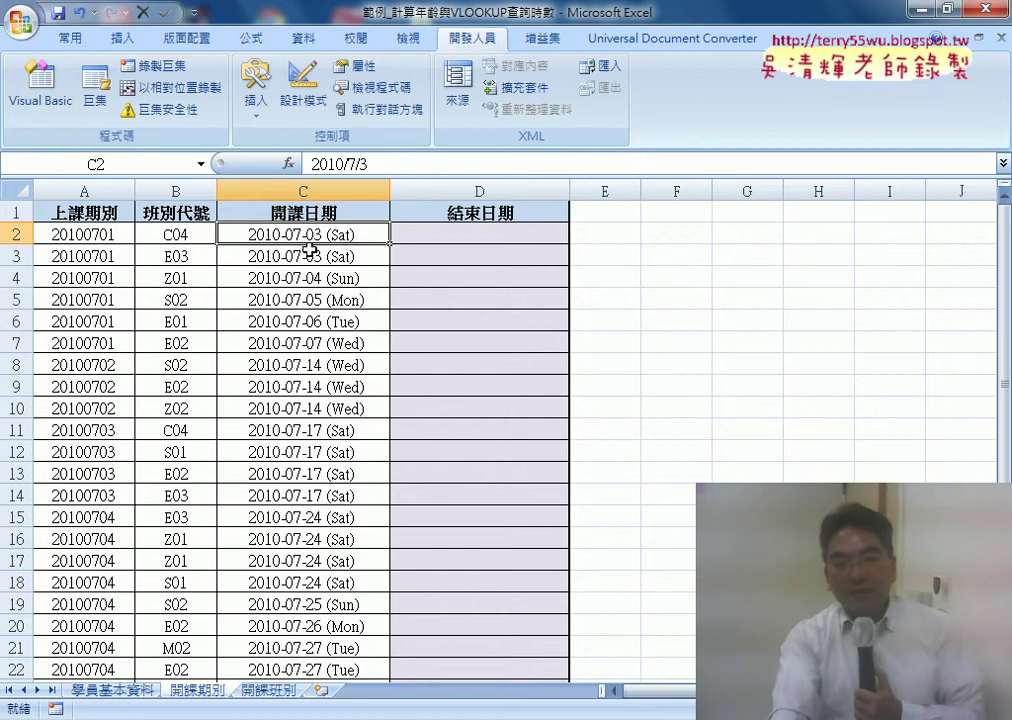
pyautogui.click(167, 240)
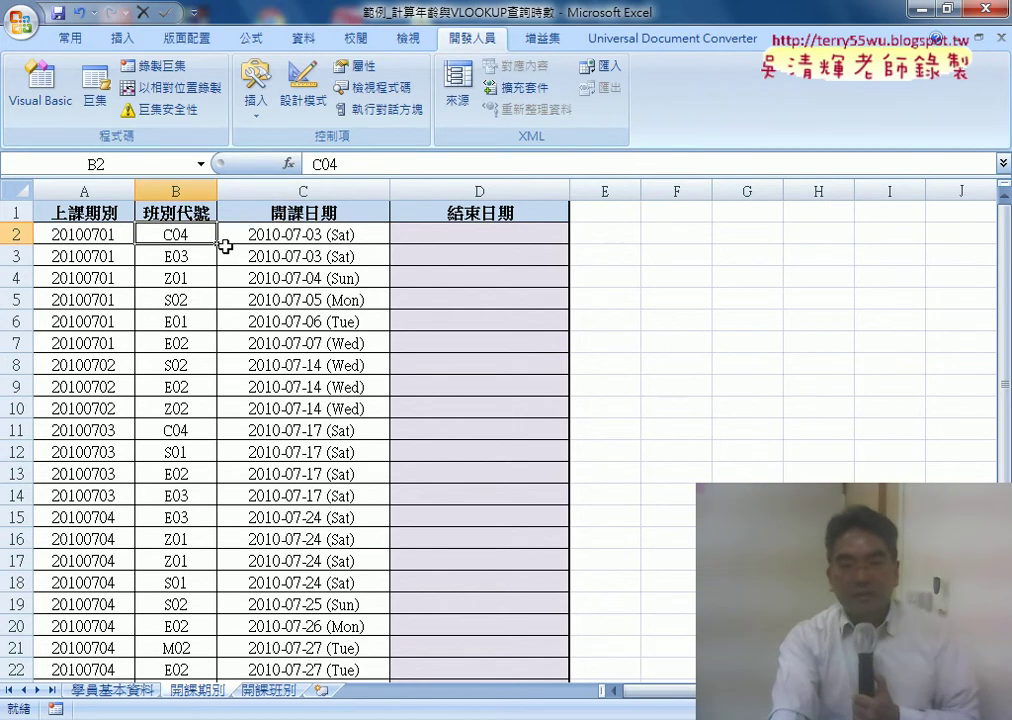
# Step: Check class C04's name and course hours on 開課班別, then select D2 on 開課期別
pyautogui.click(281, 692)
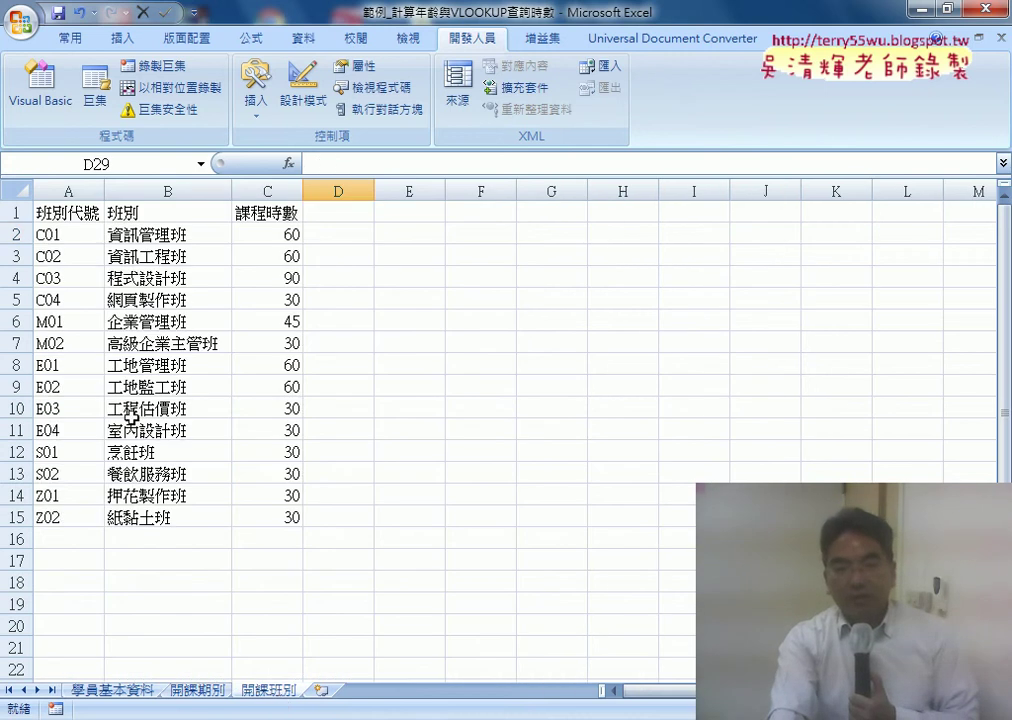
pyautogui.click(65, 187)
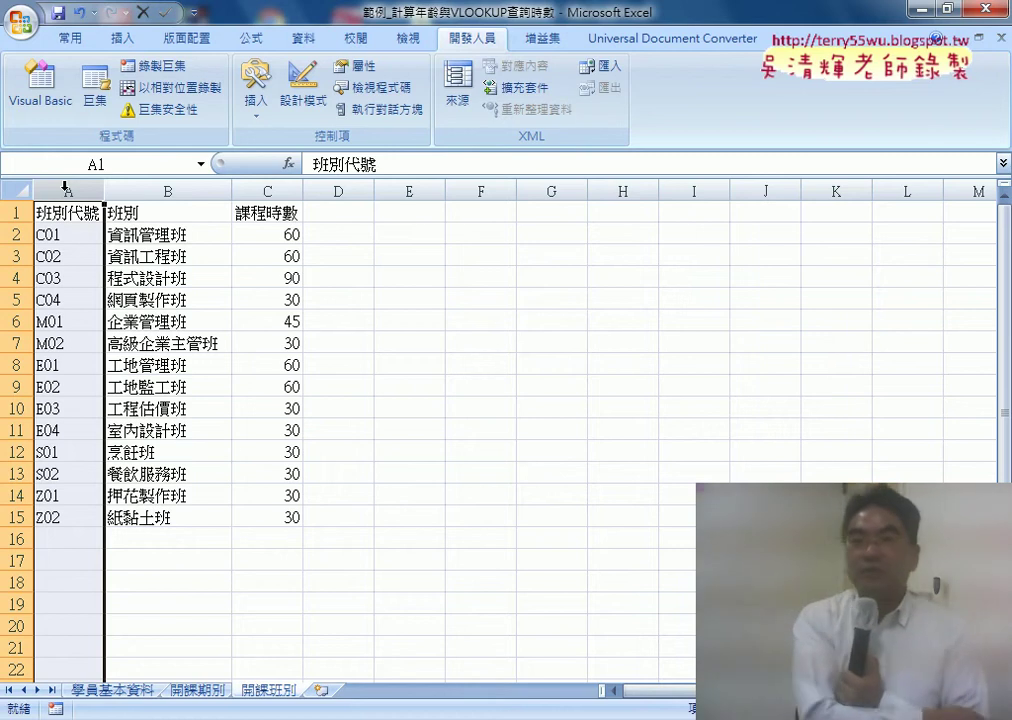
pyautogui.click(66, 305)
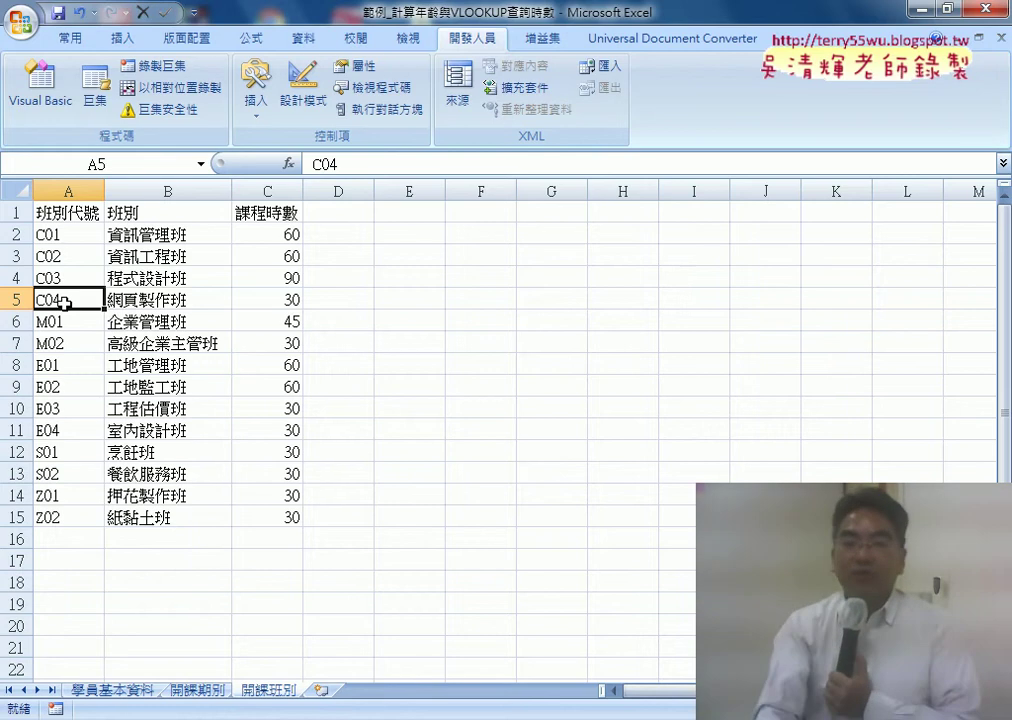
pyautogui.click(292, 300)
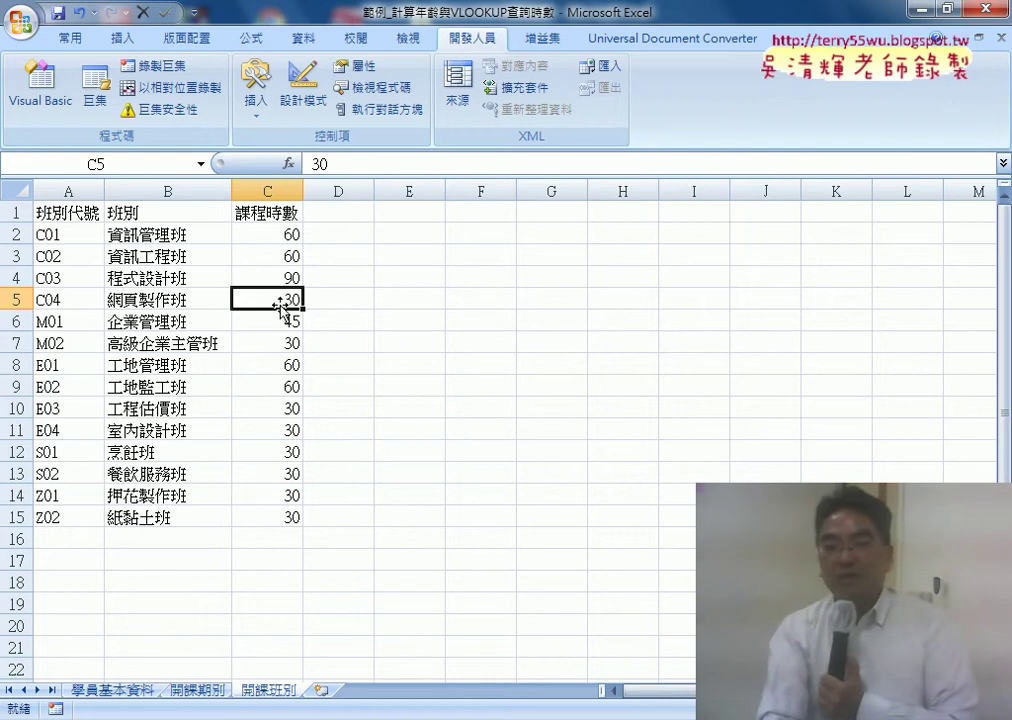
pyautogui.click(160, 302)
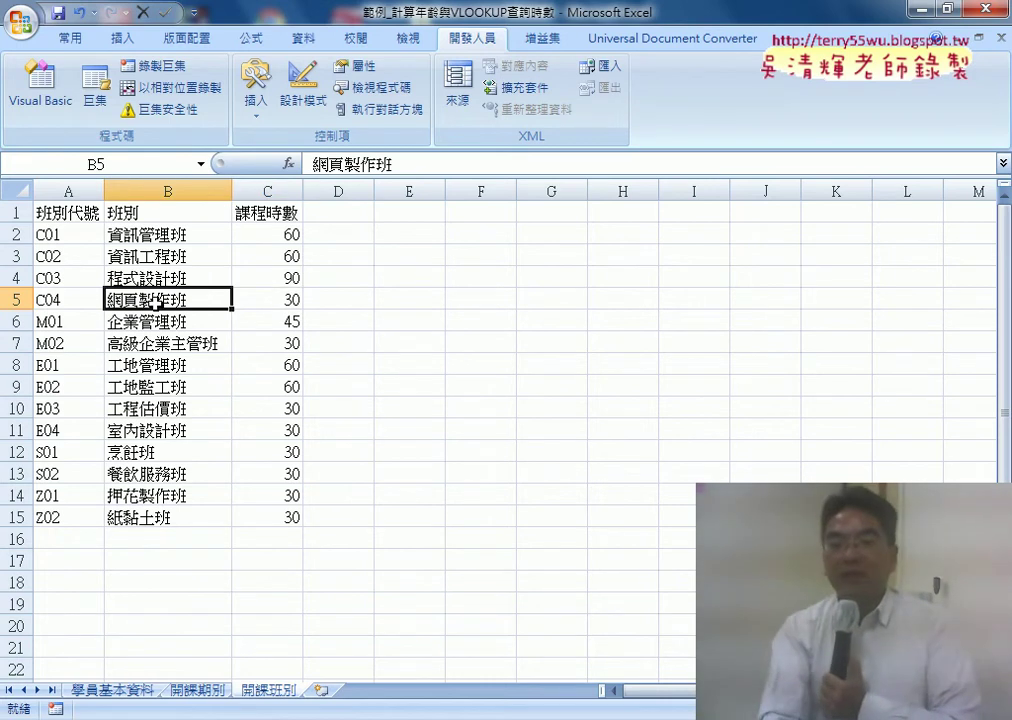
pyautogui.click(282, 307)
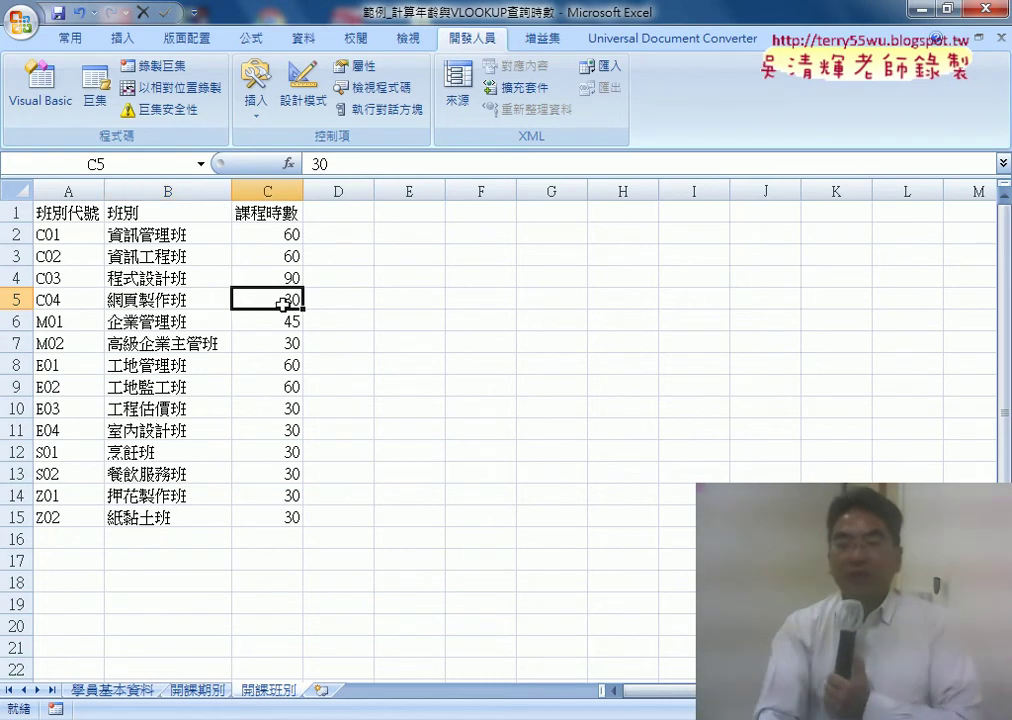
pyautogui.click(198, 692)
pyautogui.click(467, 233)
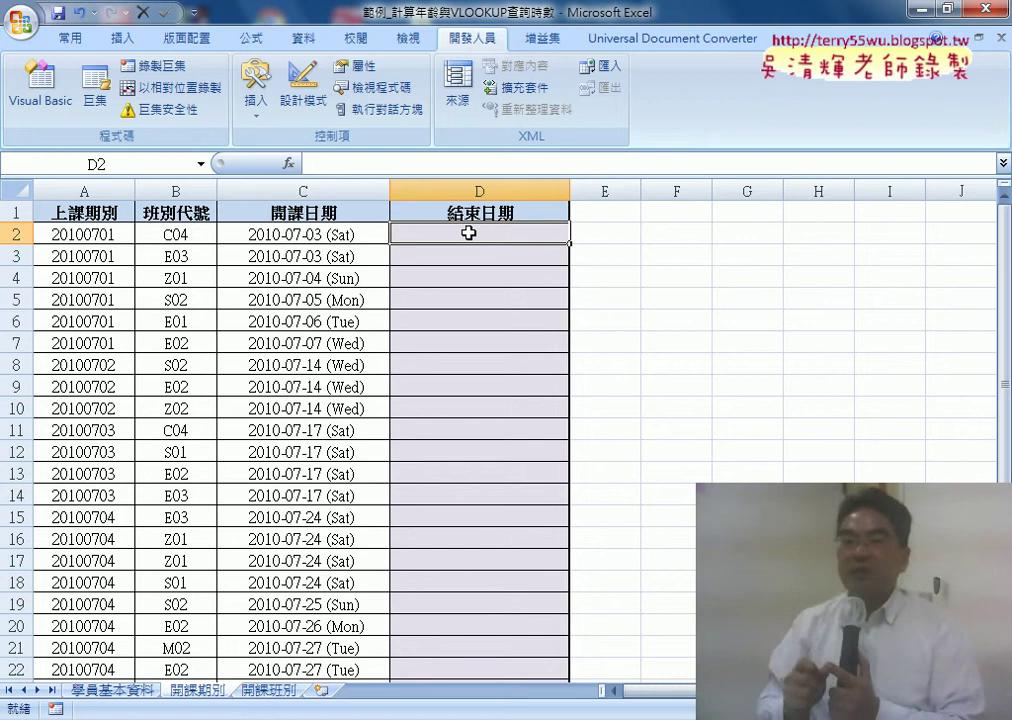
pyautogui.click(332, 233)
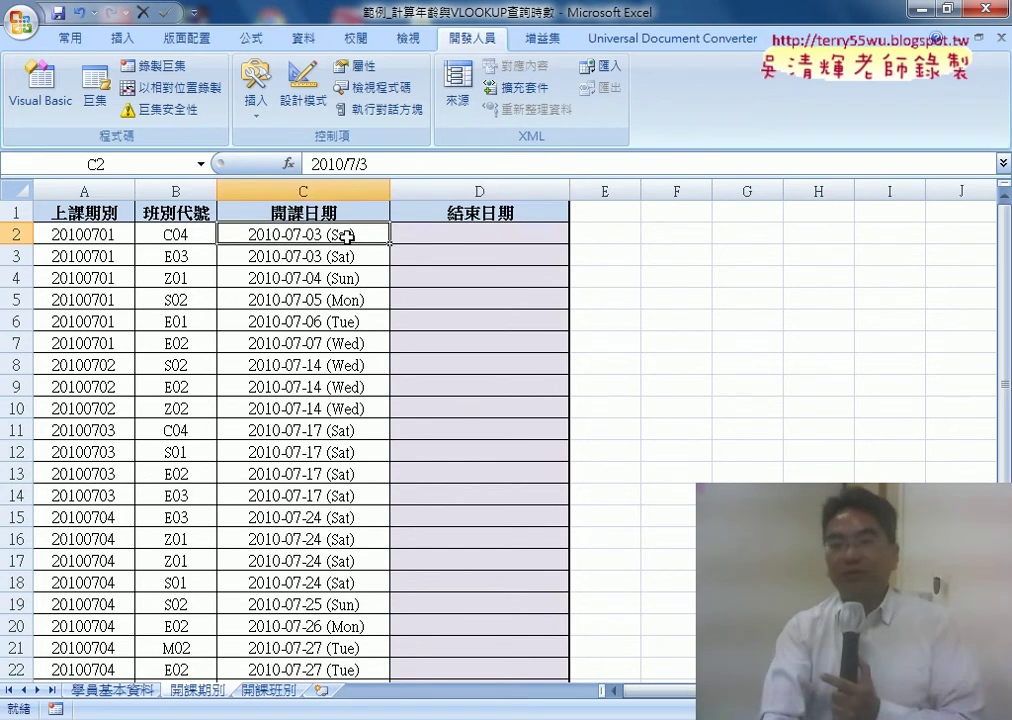
pyautogui.click(486, 236)
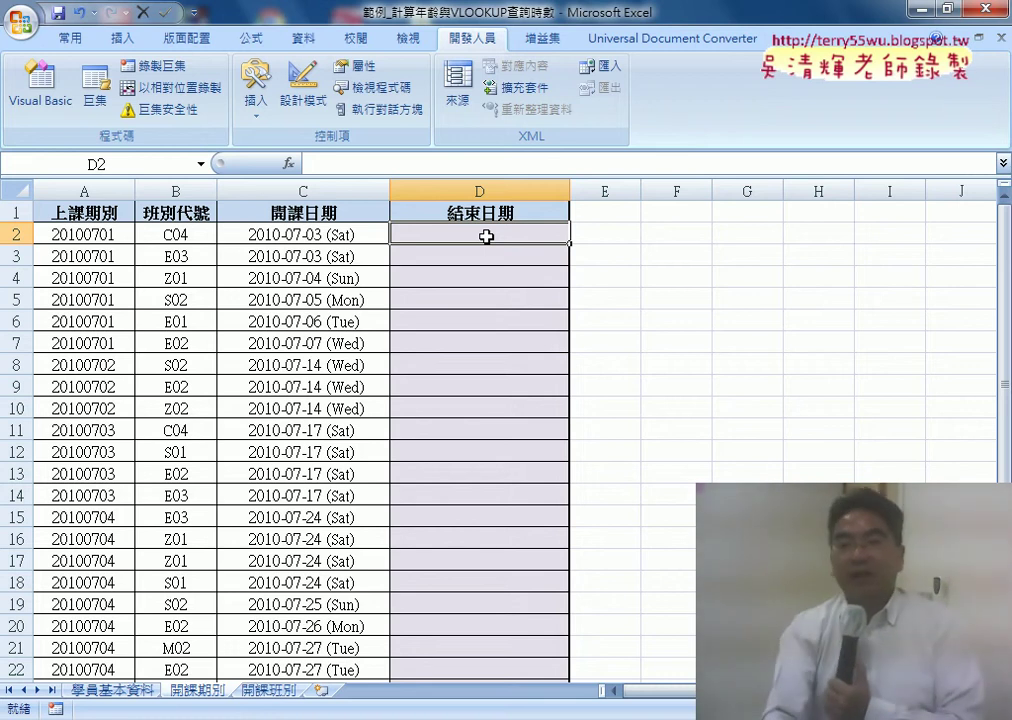
pyautogui.click(322, 236)
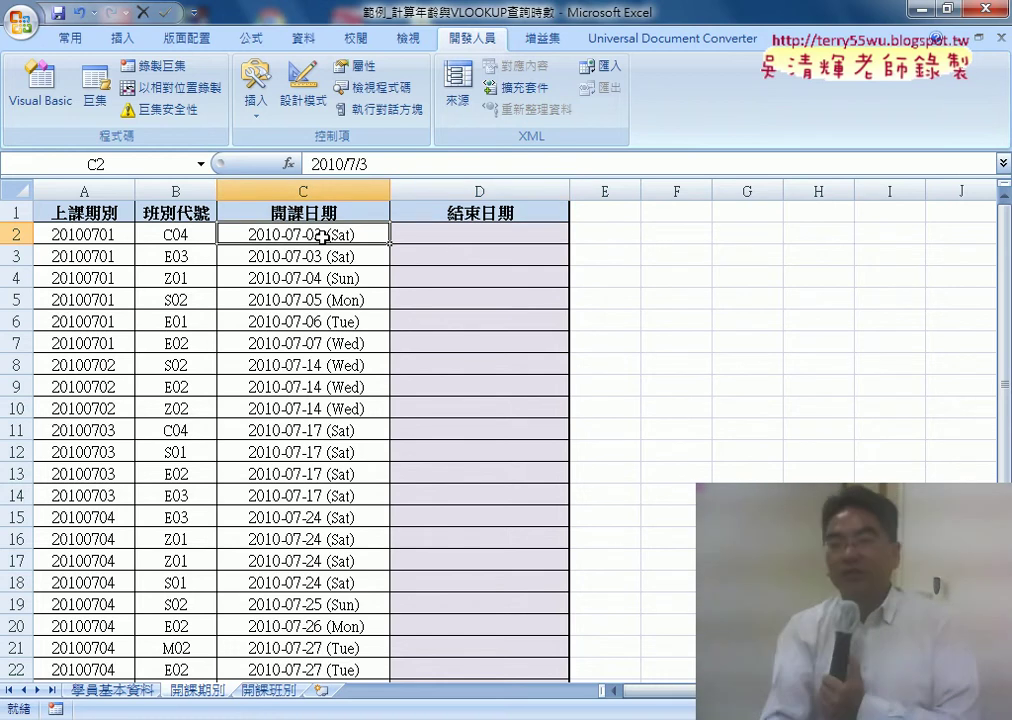
pyautogui.click(469, 233)
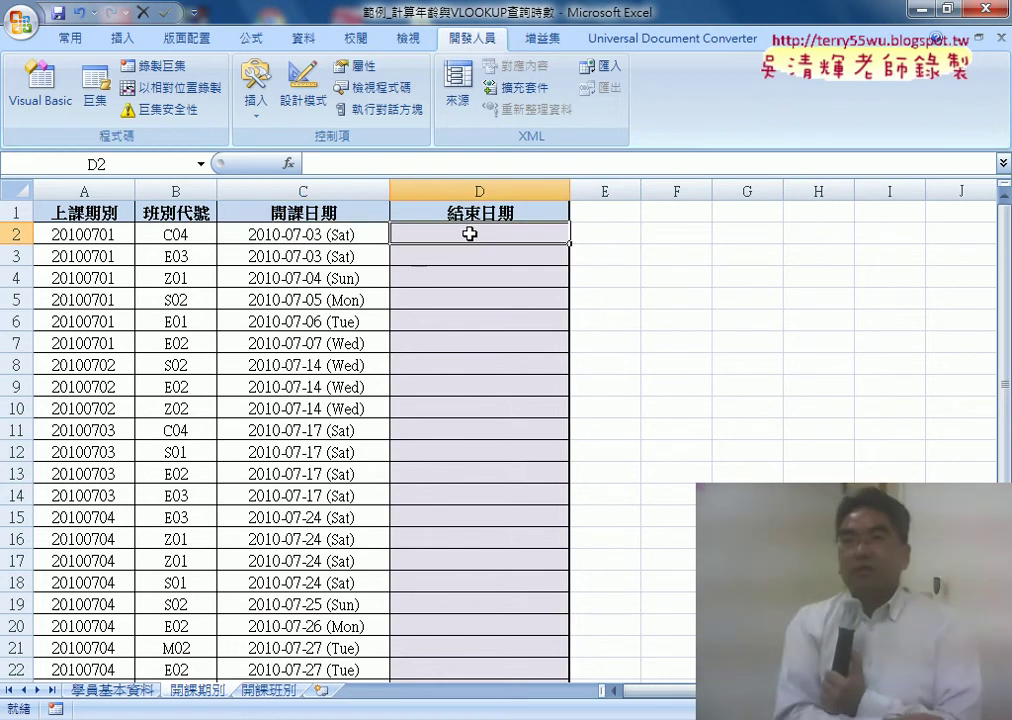
pyautogui.click(353, 235)
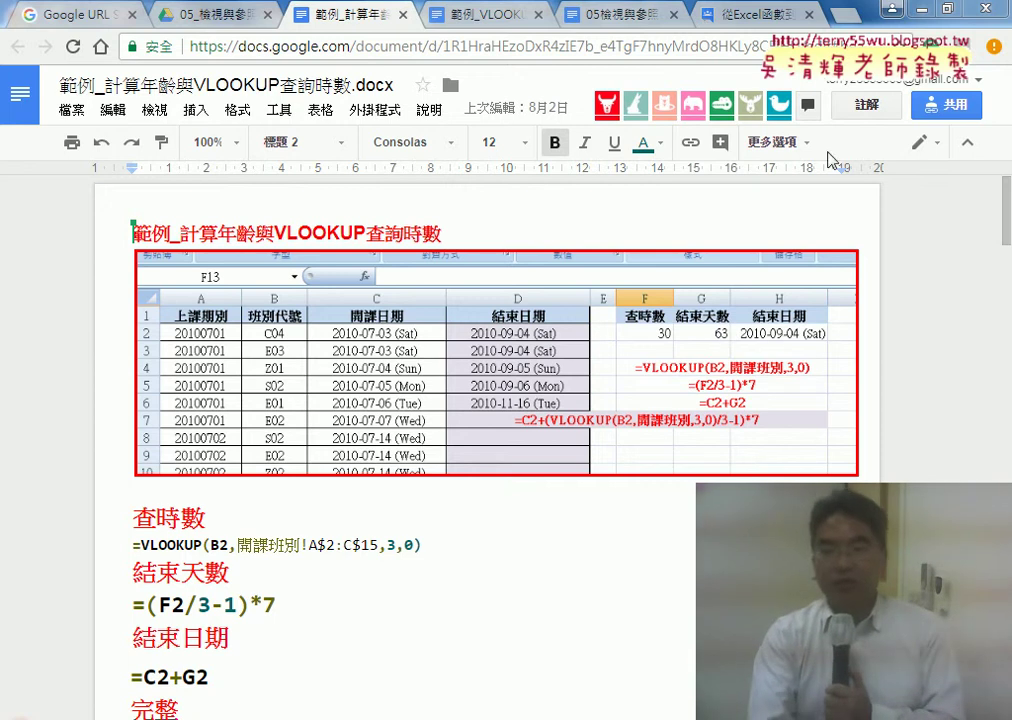
pyautogui.moveTo(567, 709)
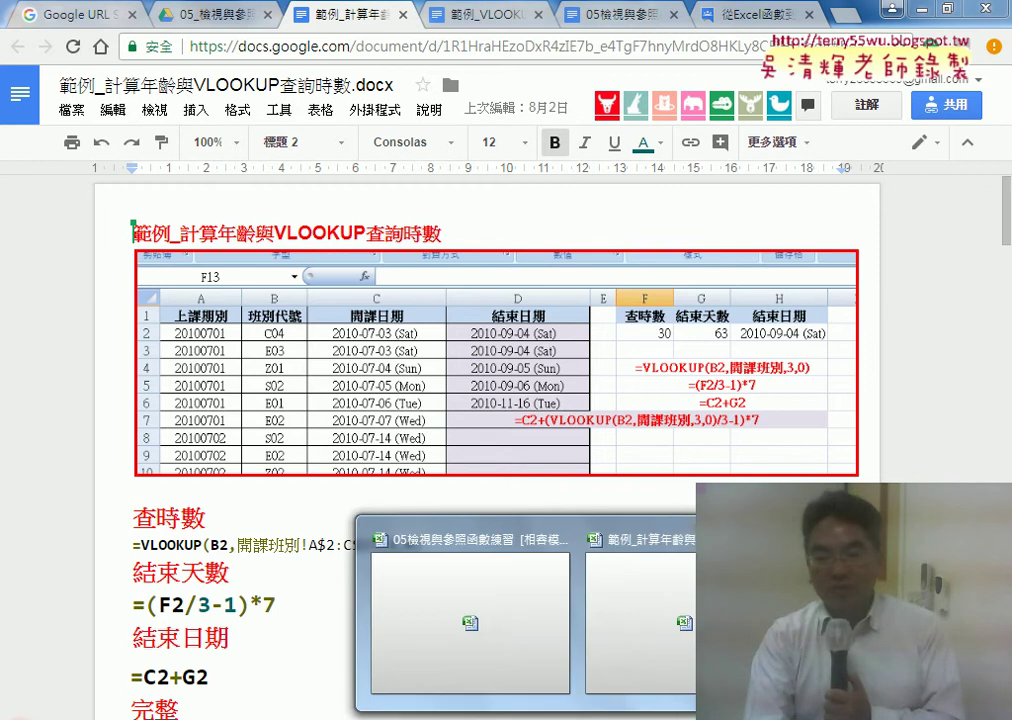
pyautogui.click(632, 666)
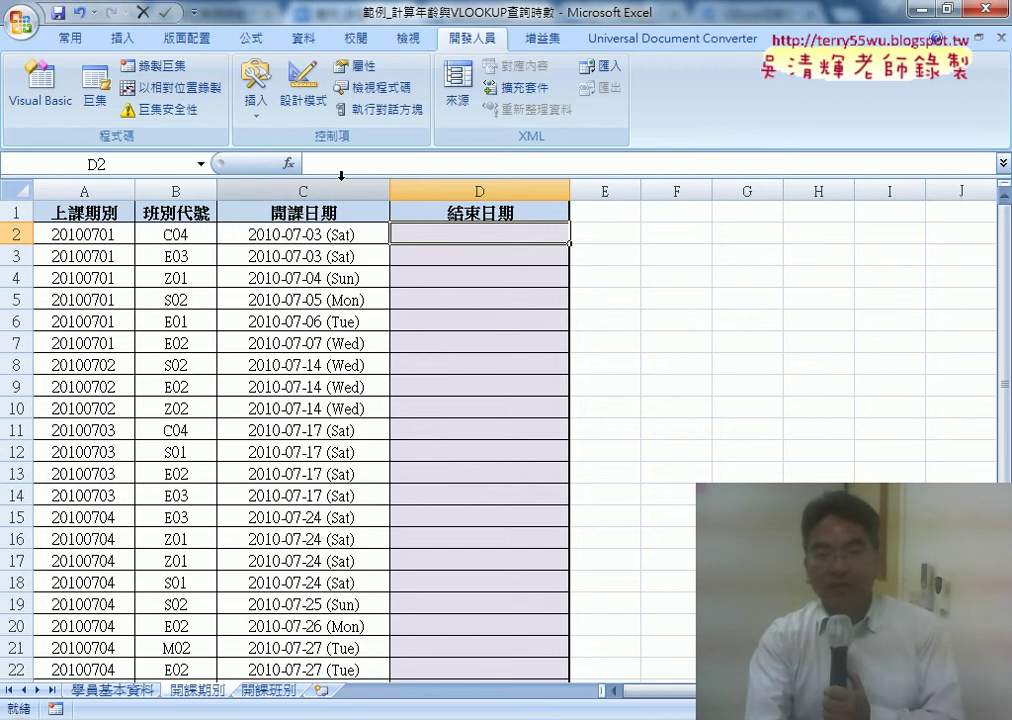
pyautogui.write('=')
pyautogui.click(289, 163)
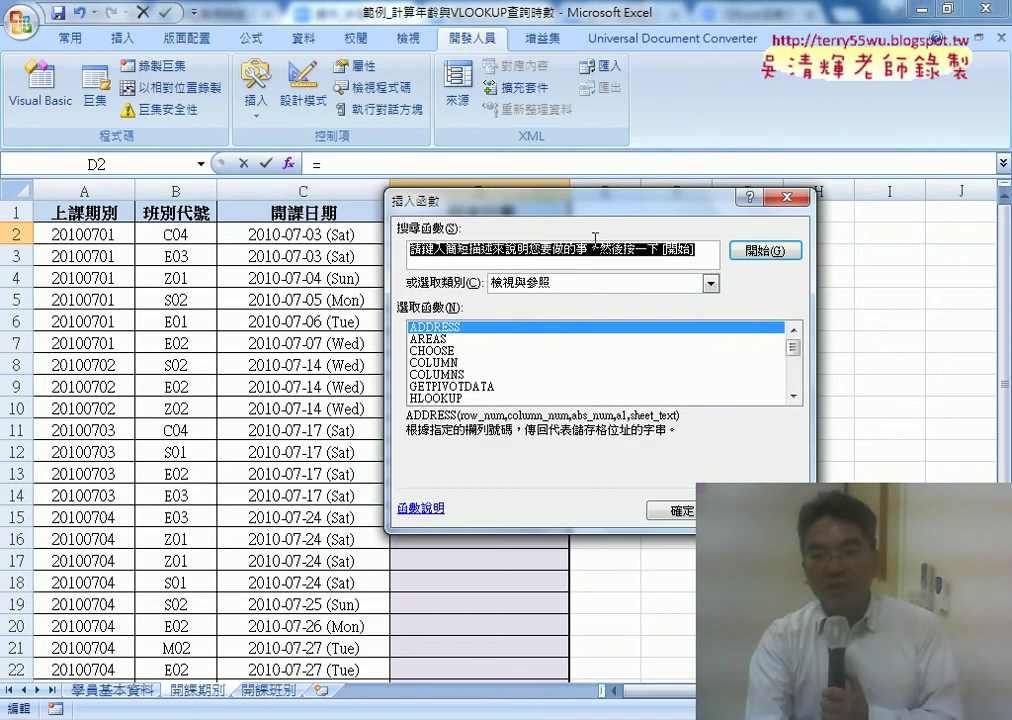
pyautogui.scroll(-4, 797, 365)
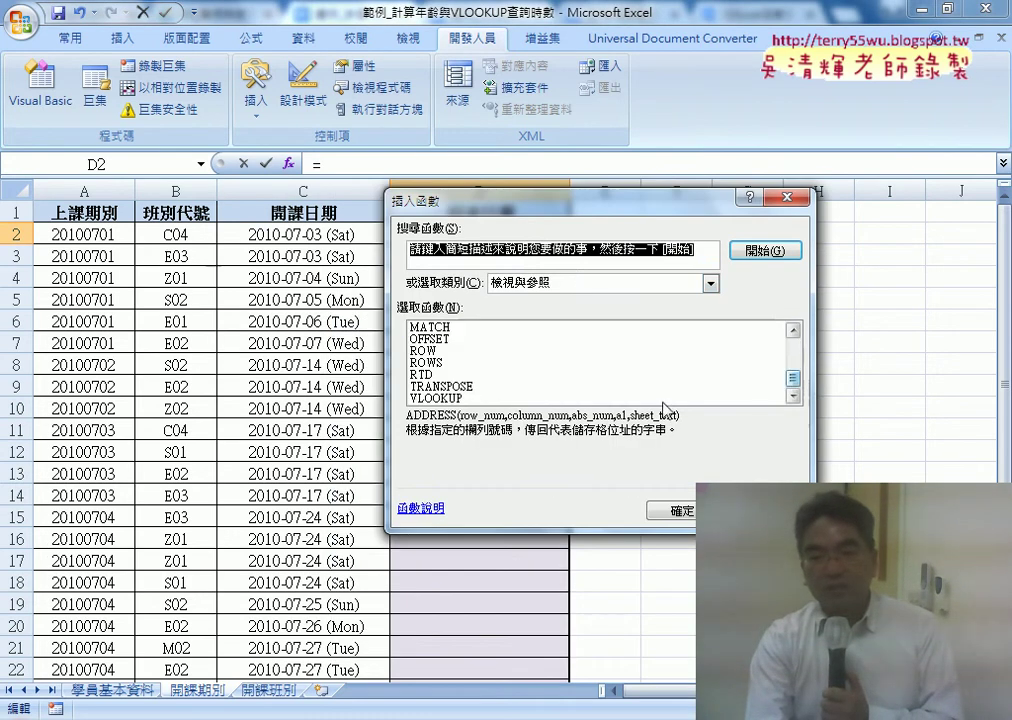
pyautogui.doubleClick(466, 397)
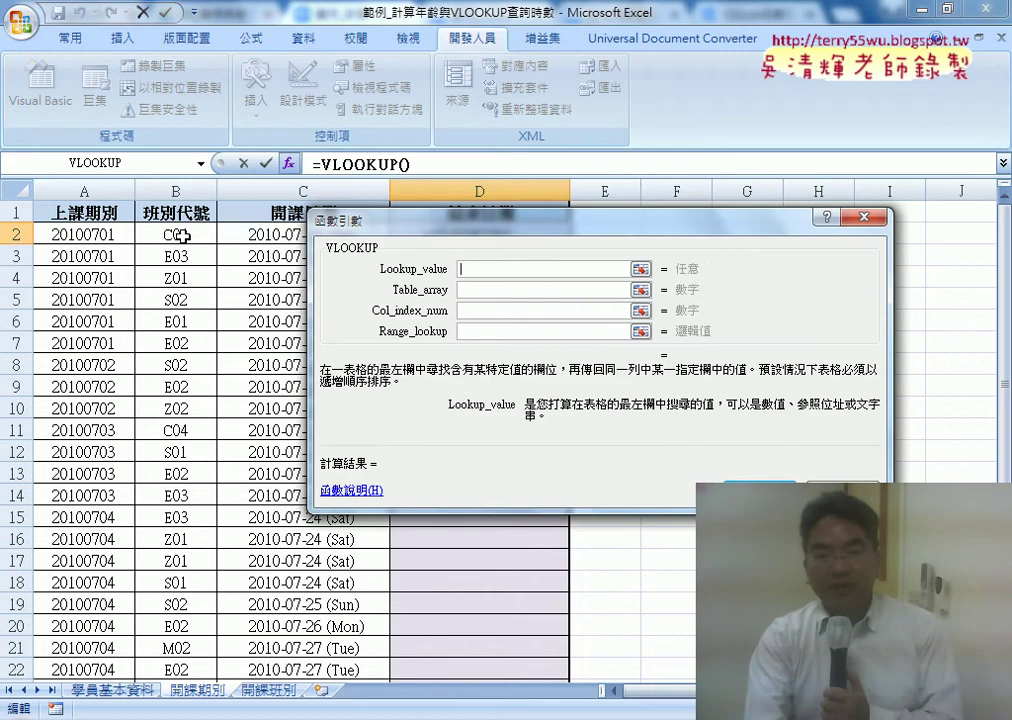
pyautogui.click(181, 235)
pyautogui.click(480, 290)
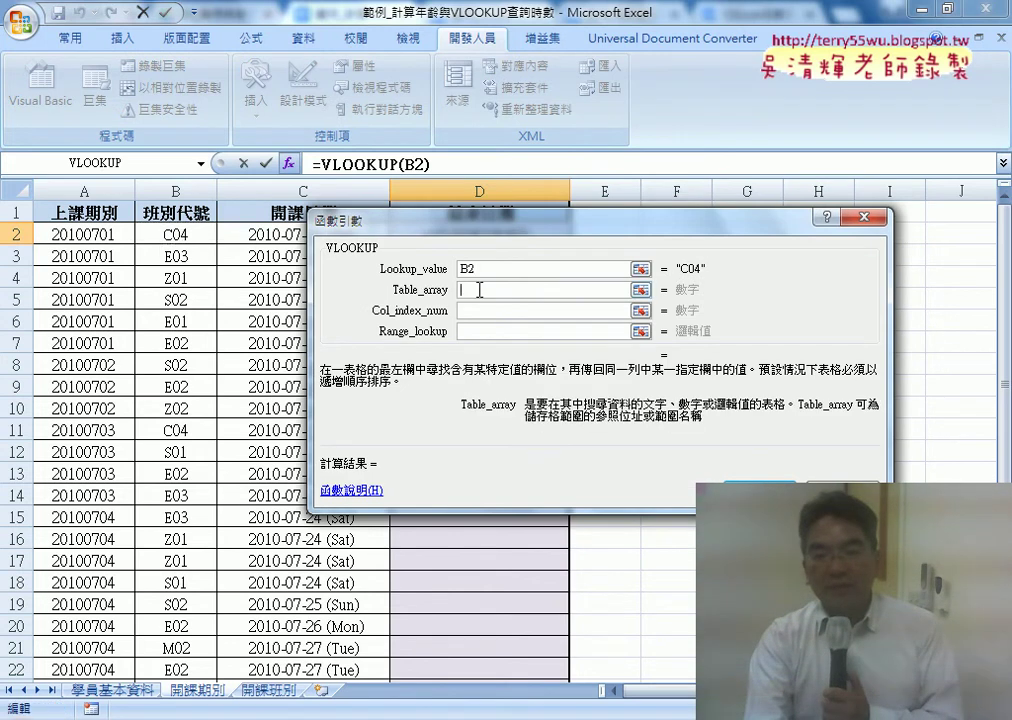
pyautogui.click(268, 690)
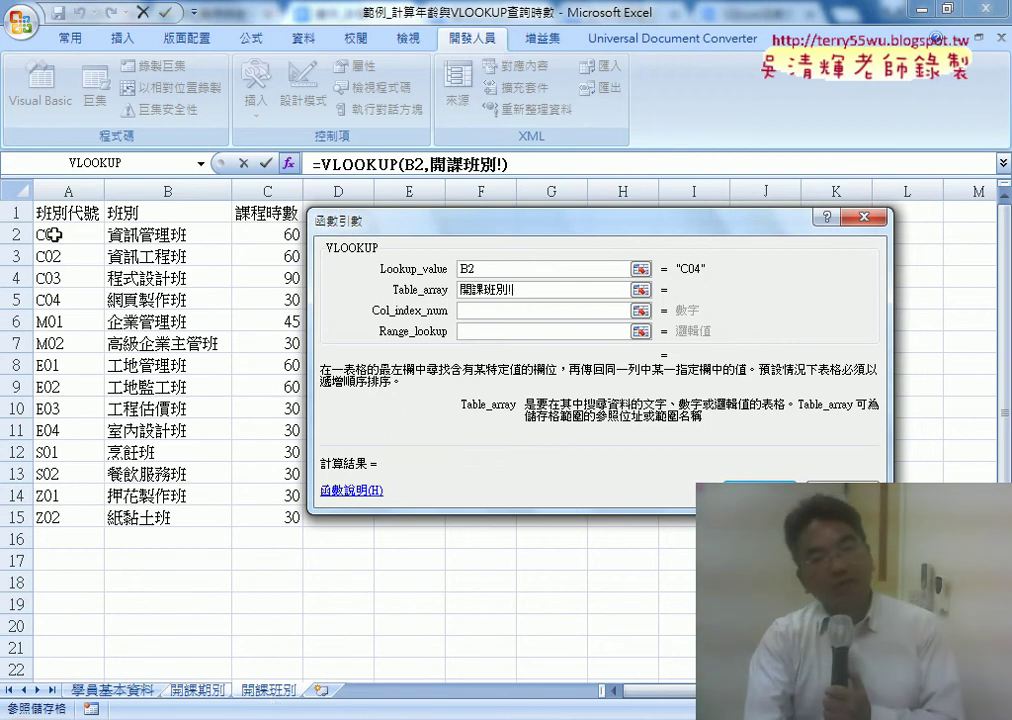
pyautogui.moveTo(345, 220); pyautogui.dragTo(335, 314)
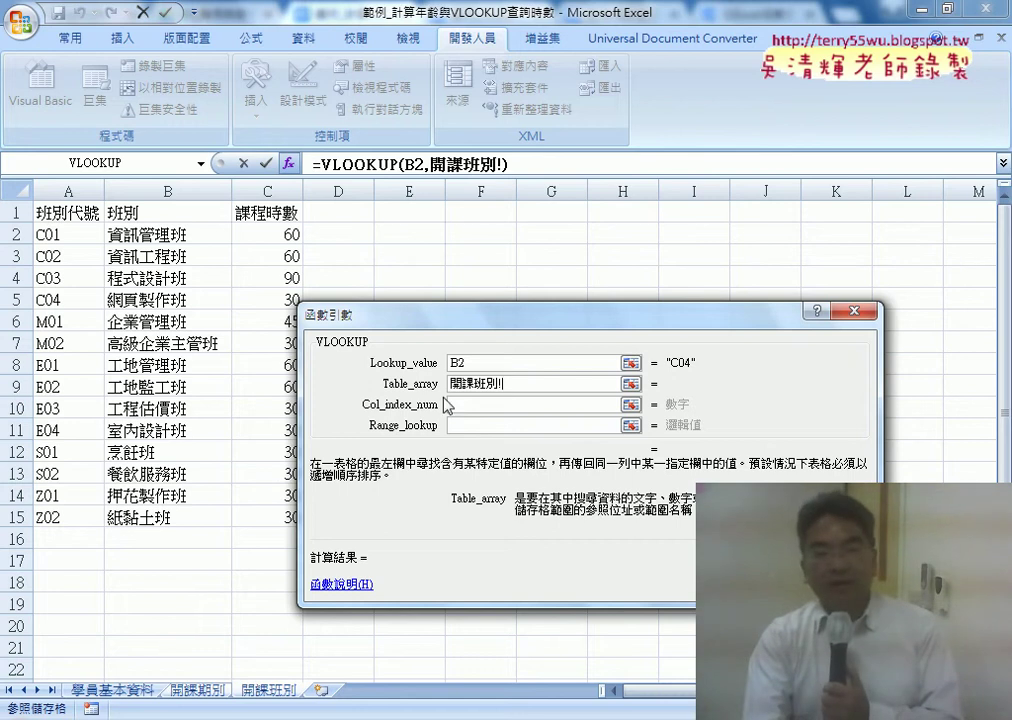
pyautogui.press('Escape')
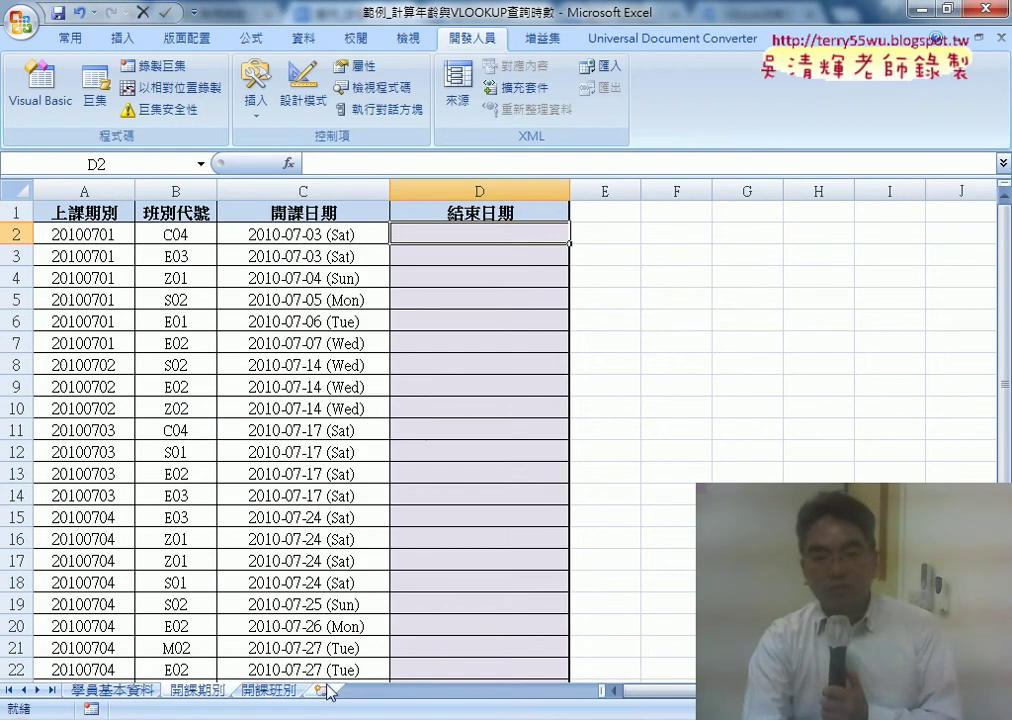
# Step: Select A2:C15 on the 開課班別 sheet and type 開課班別 as its range name
pyautogui.click(290, 689)
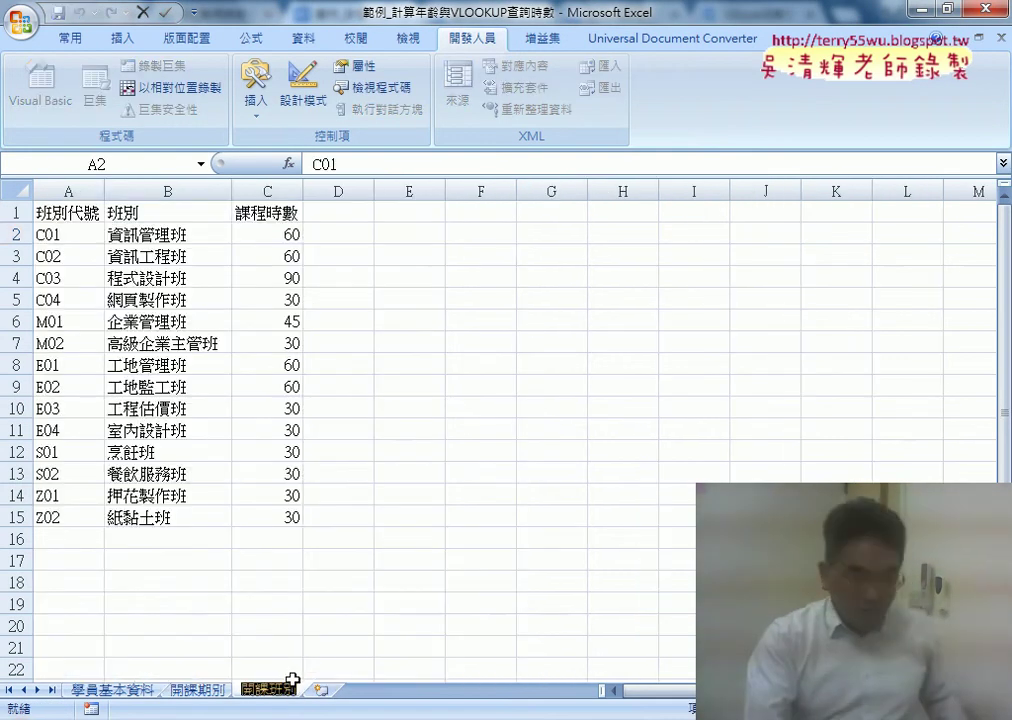
pyautogui.moveTo(56, 235); pyautogui.dragTo(280, 515)
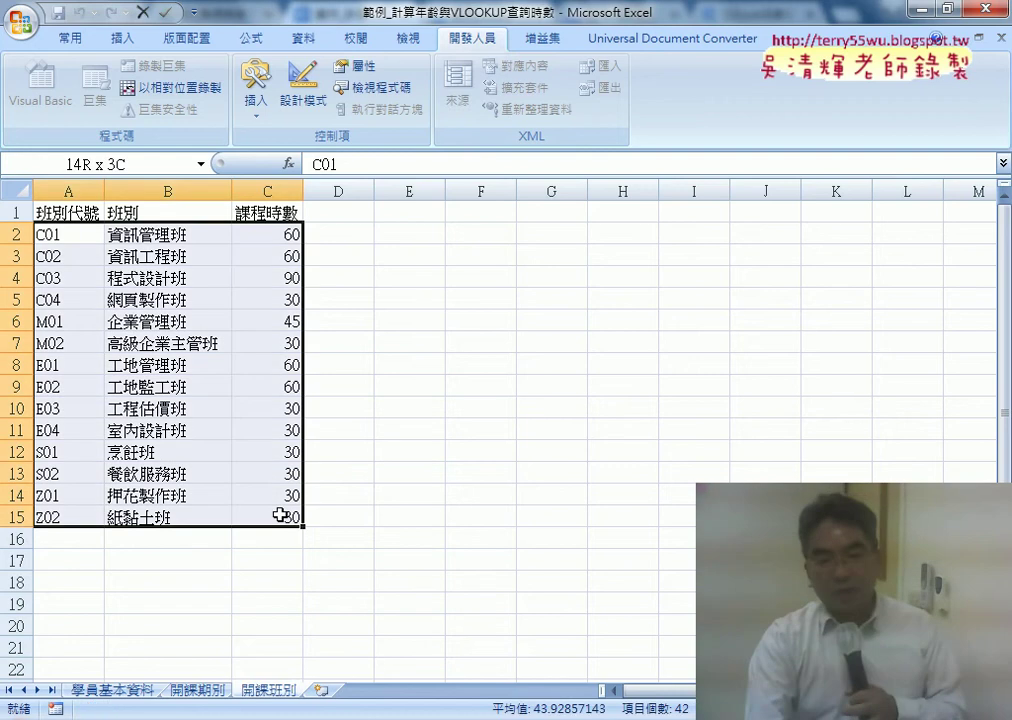
pyautogui.click(117, 166)
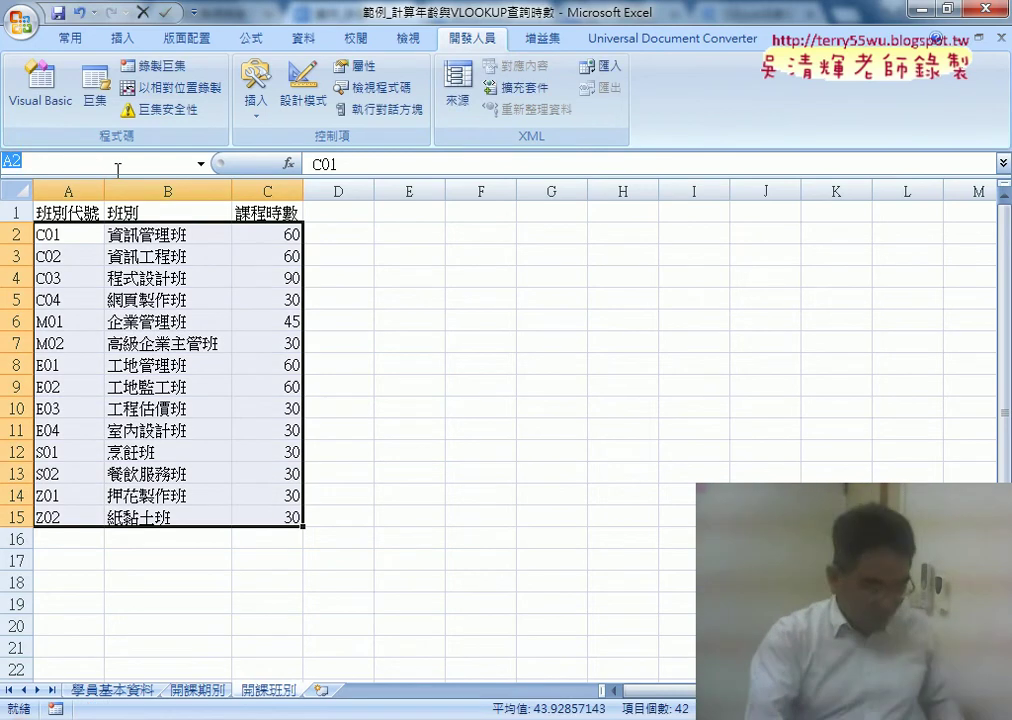
pyautogui.write('開課班別')
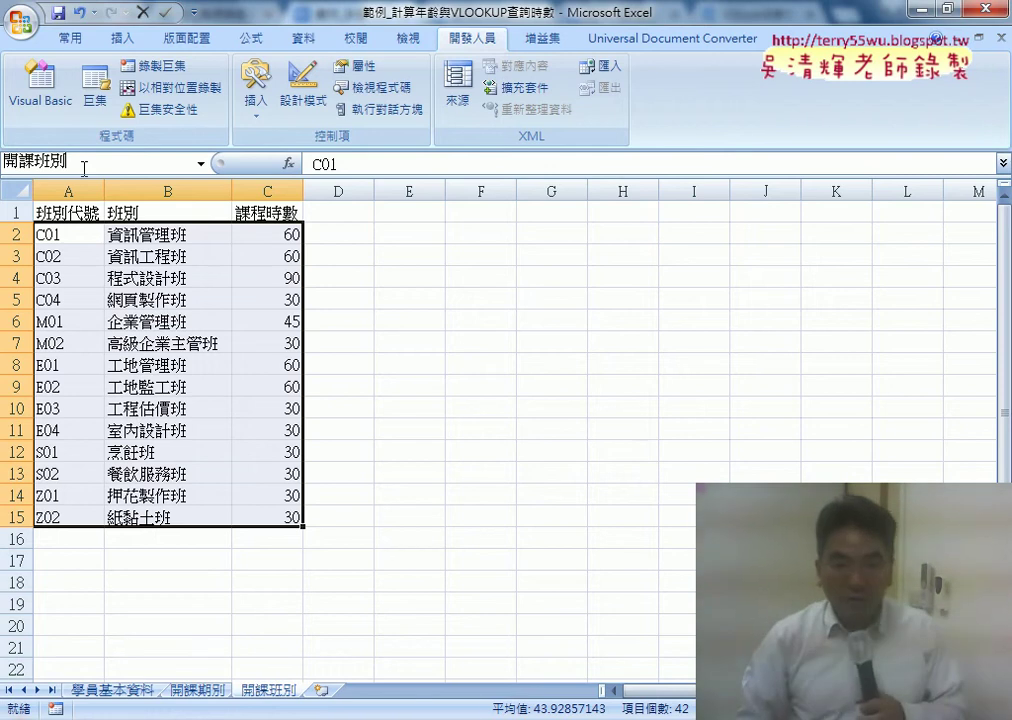
# Step: Start a VLOOKUP in D2 with lookup value B2 and table array 開課班別
pyautogui.click(208, 691)
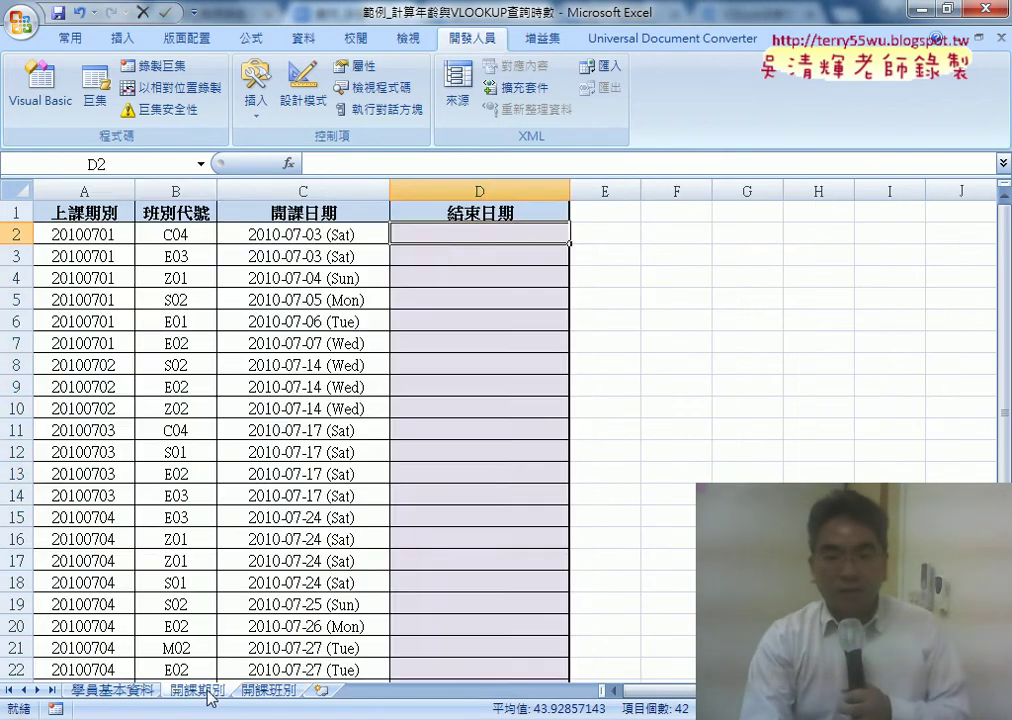
pyautogui.click(289, 163)
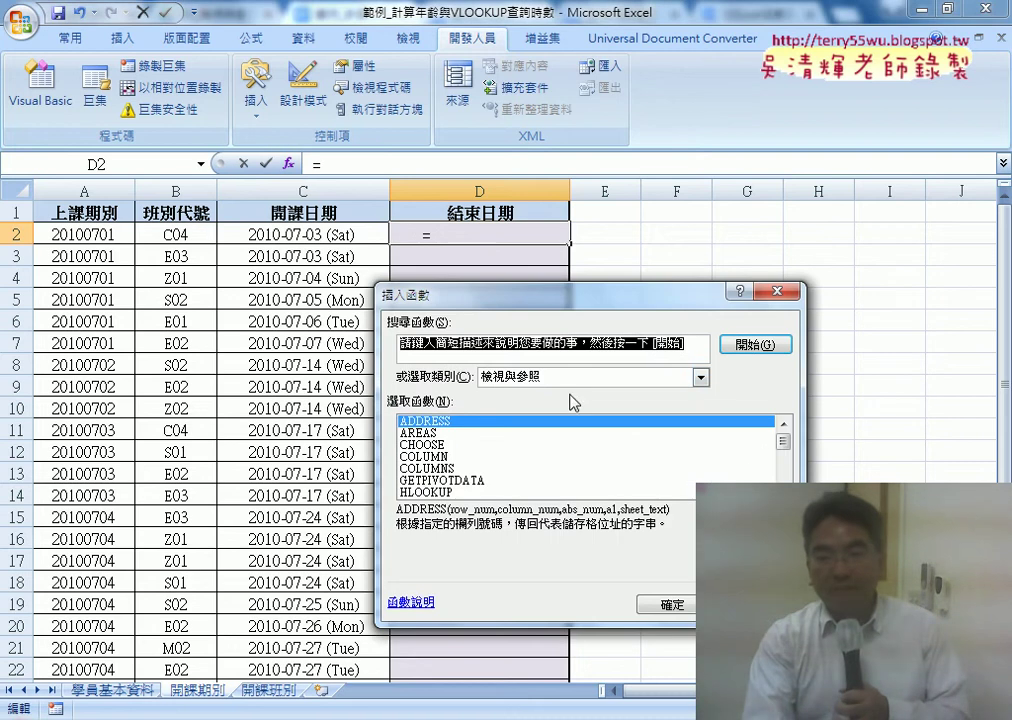
pyautogui.moveTo(783, 449); pyautogui.dragTo(535, 502)
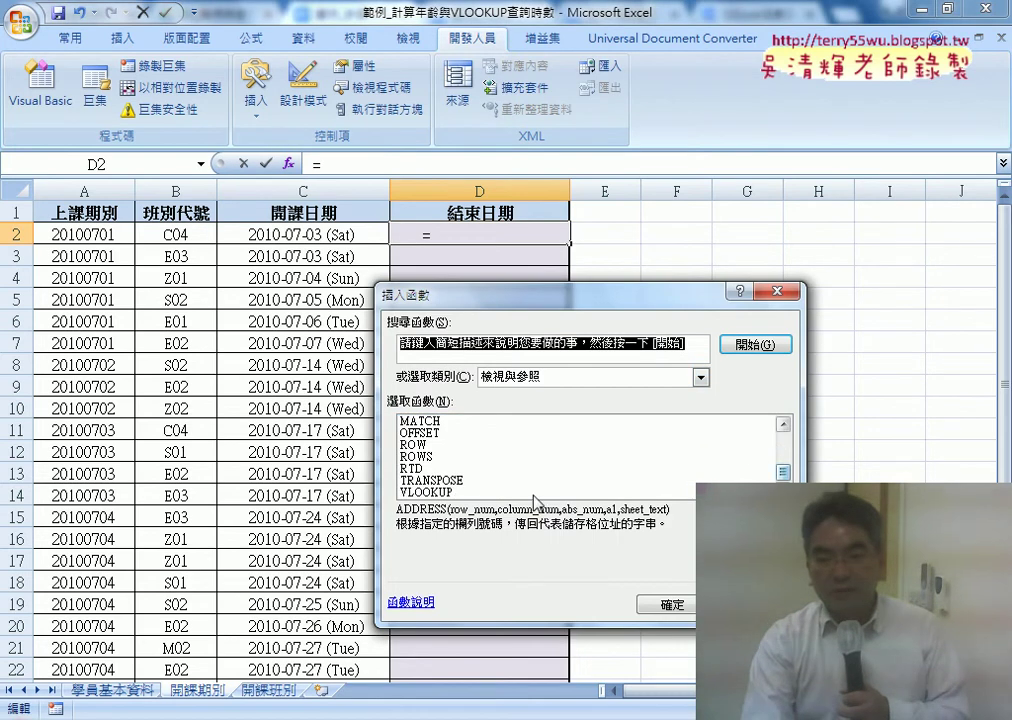
pyautogui.doubleClick(455, 493)
pyautogui.click(175, 234)
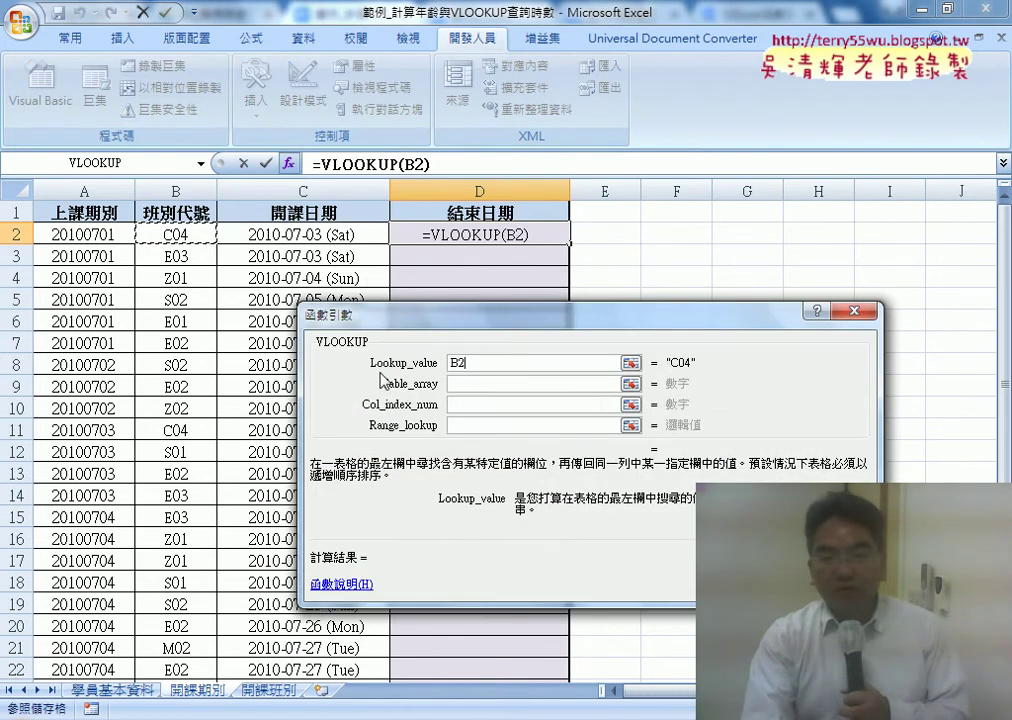
pyautogui.click(459, 384)
pyautogui.press('F3')
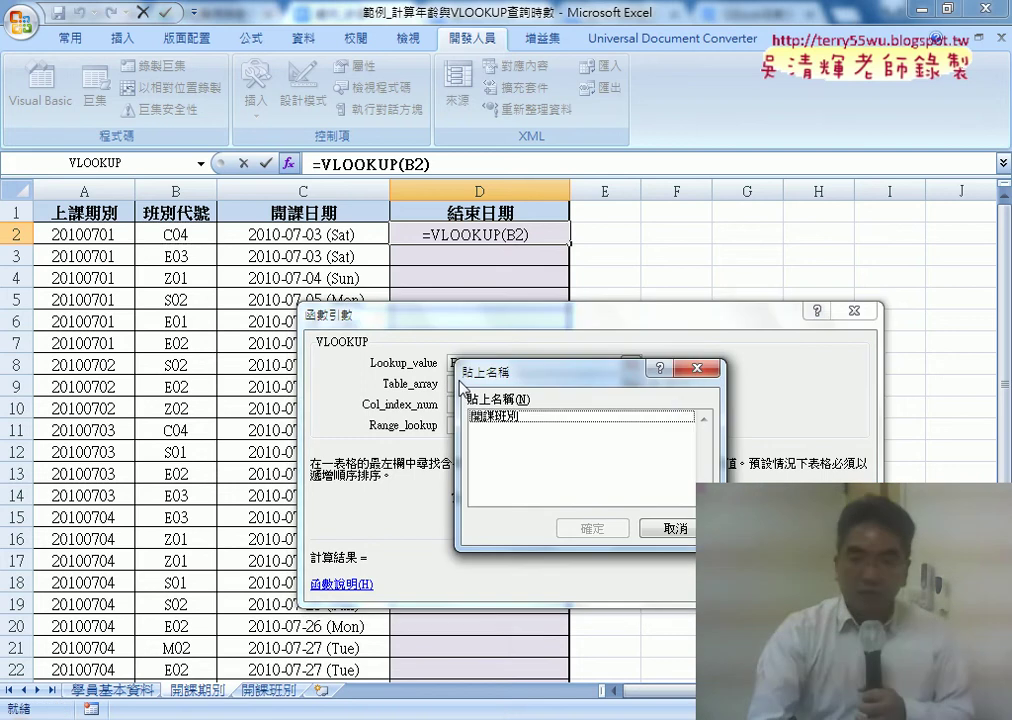
pyautogui.doubleClick(490, 418)
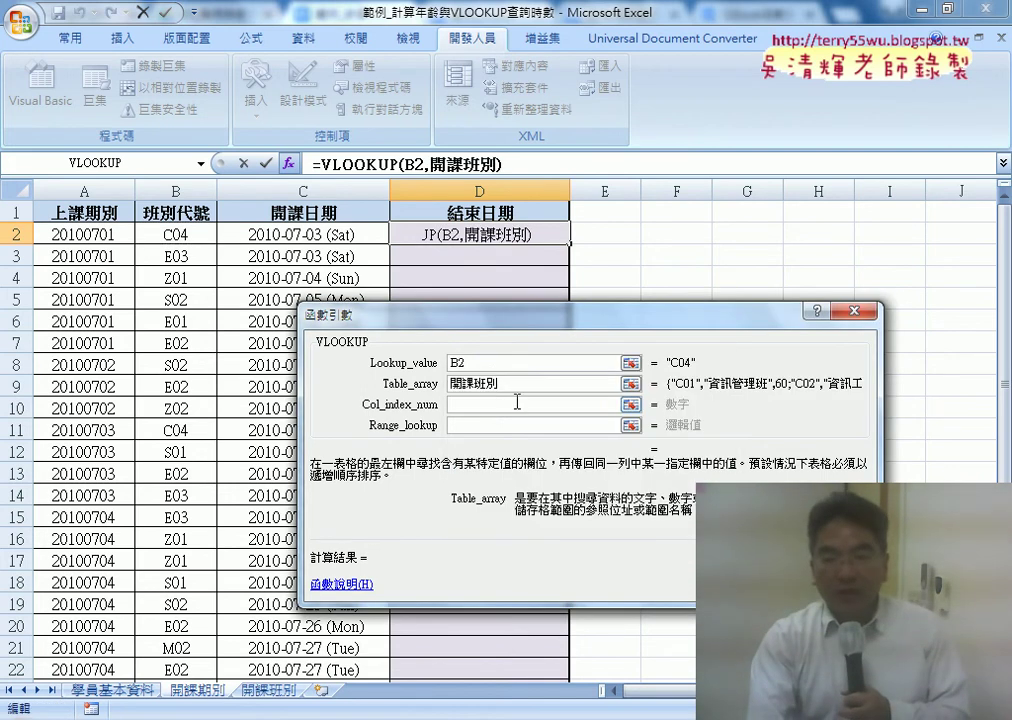
# Step: Set column index 3 and range lookup 0, then commit the VLOOKUP in D2
pyautogui.click(485, 403)
pyautogui.click(510, 384)
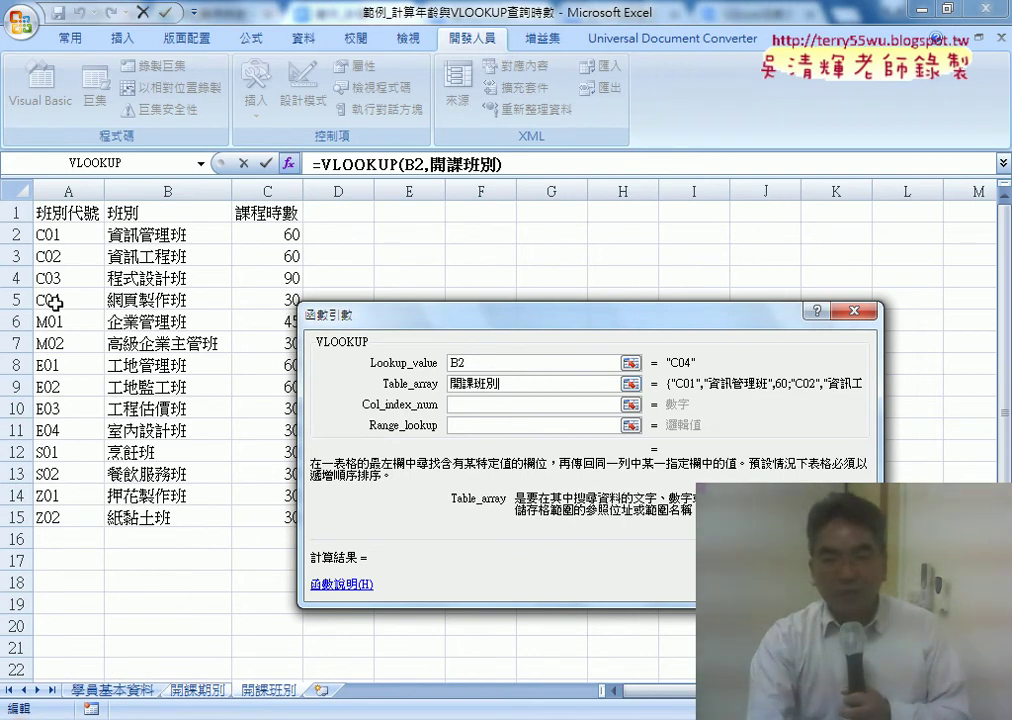
pyautogui.click(458, 404)
pyautogui.write('3')
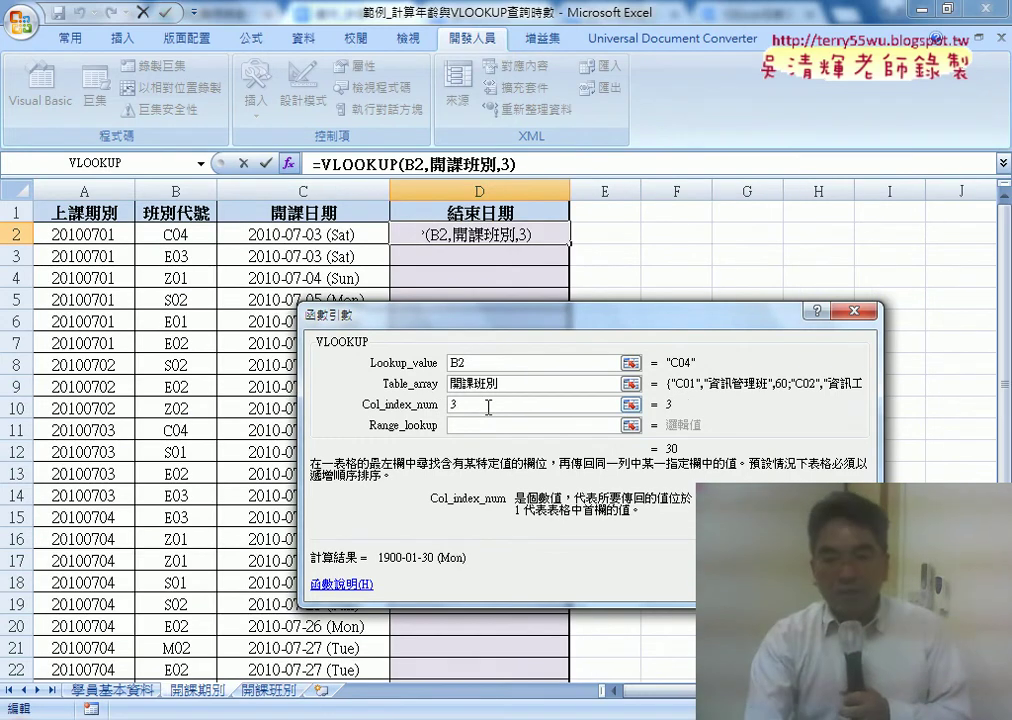
pyautogui.click(478, 425)
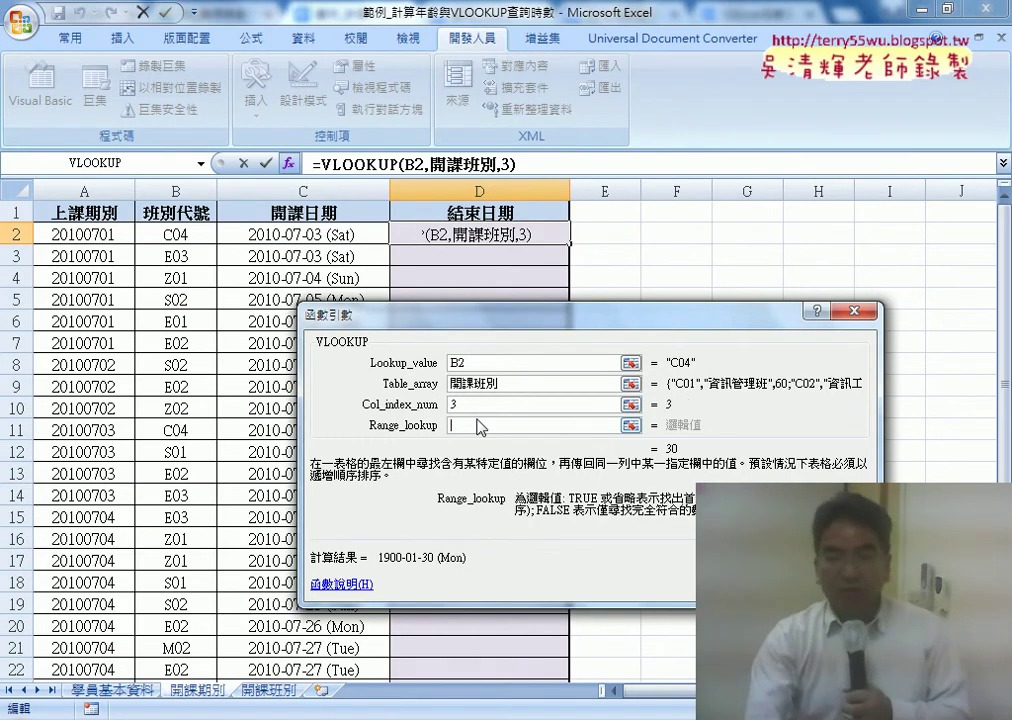
pyautogui.click(516, 386)
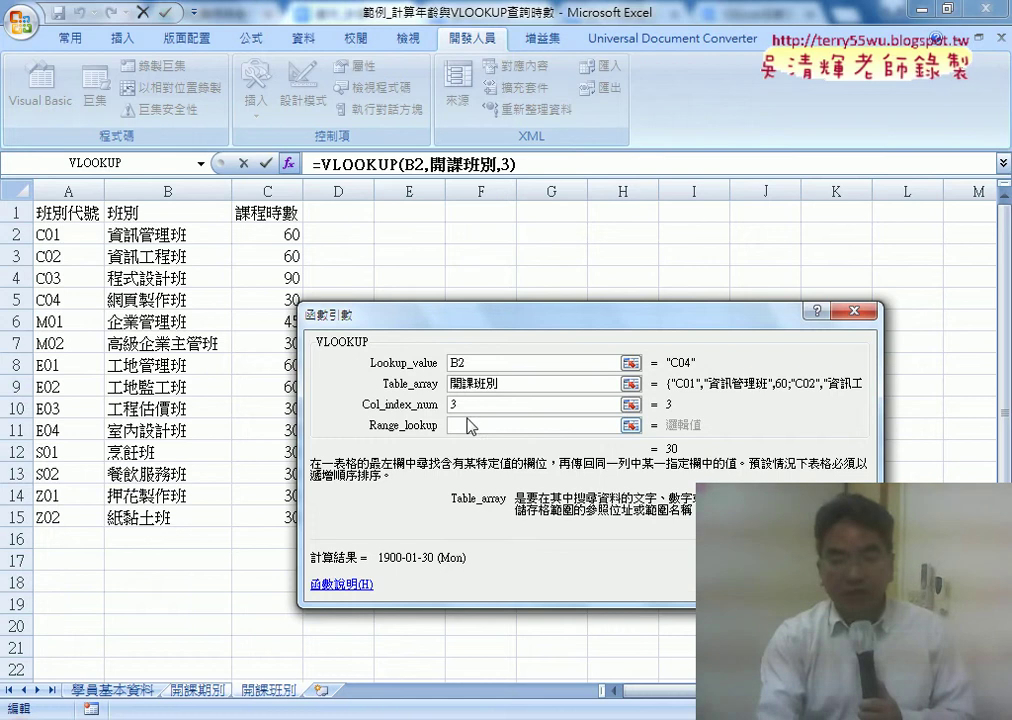
pyautogui.click(470, 425)
pyautogui.write('0')
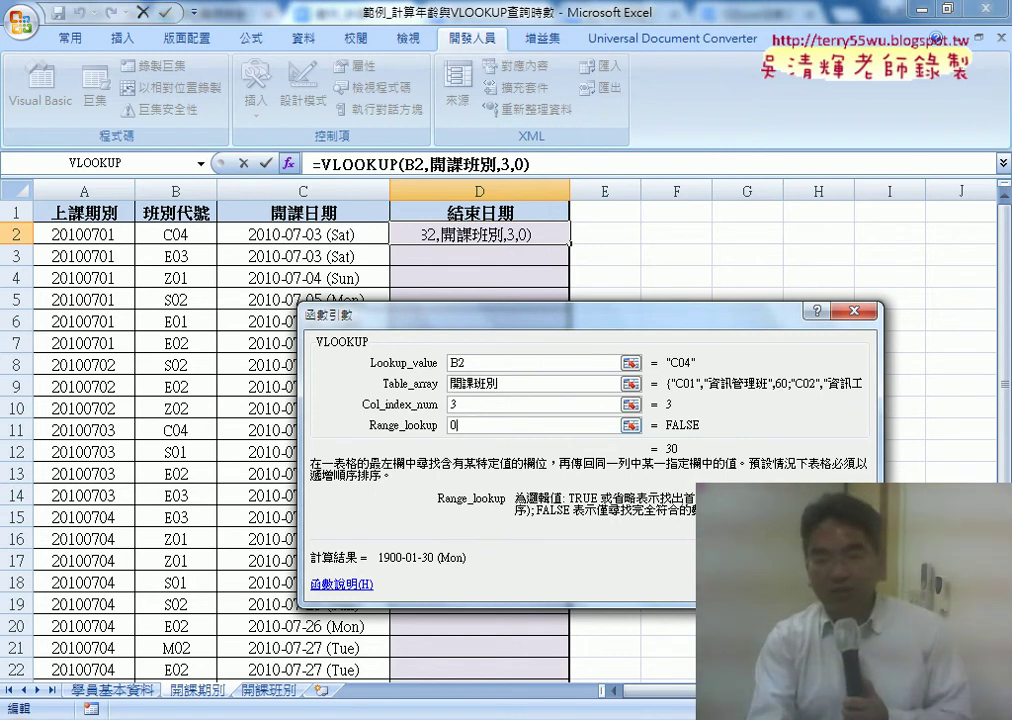
pyautogui.press('Return')
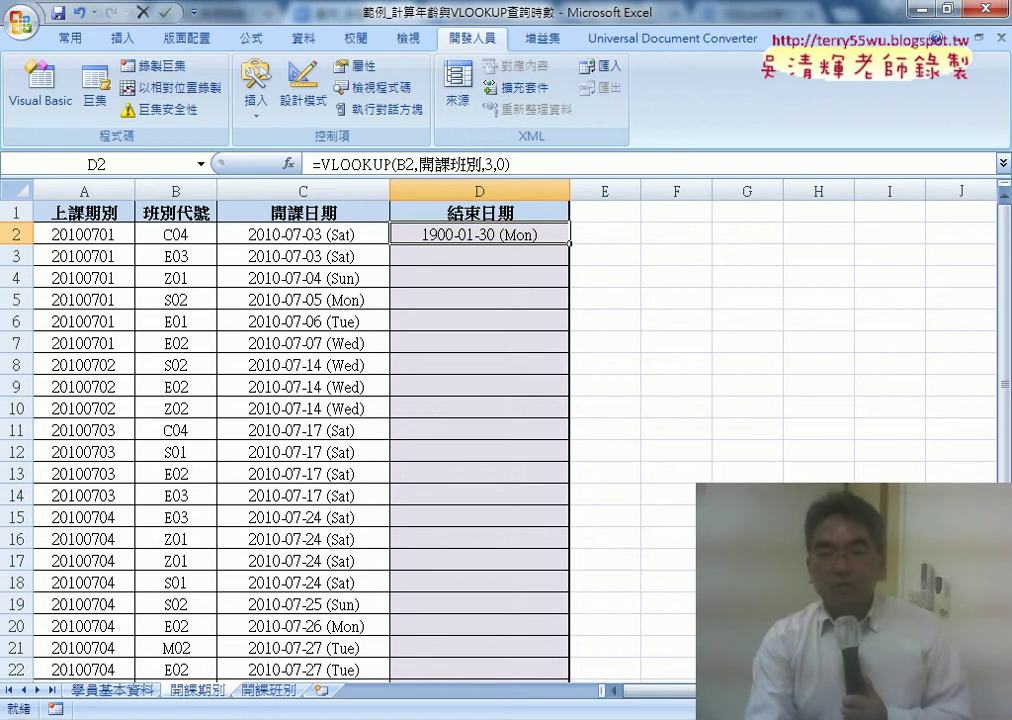
pyautogui.rightClick(512, 235)
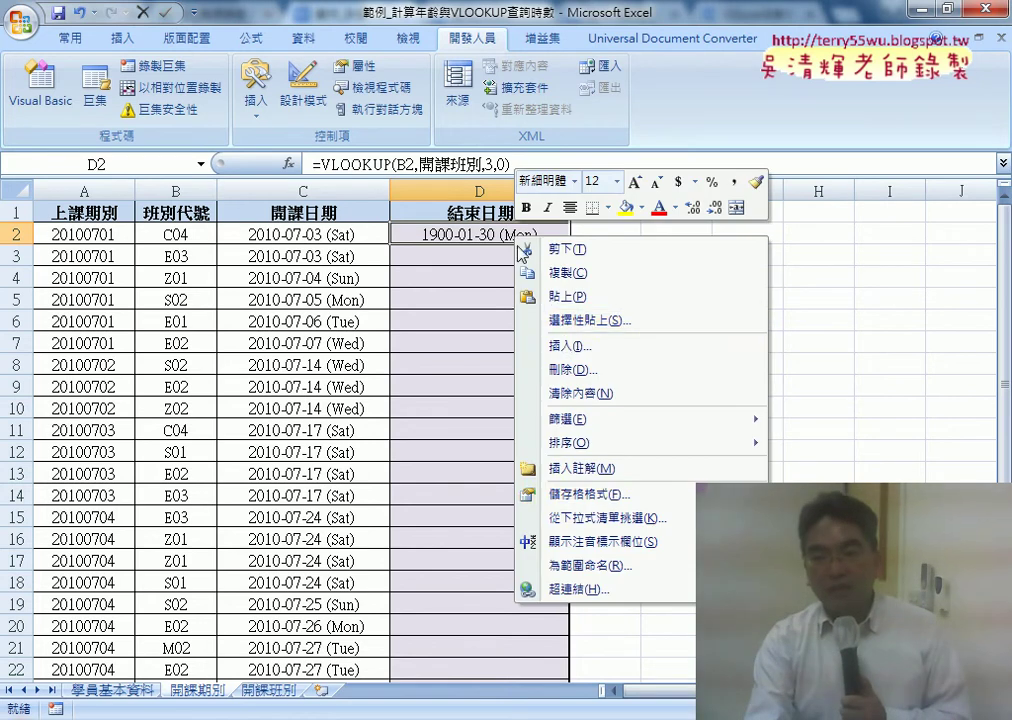
pyautogui.click(604, 492)
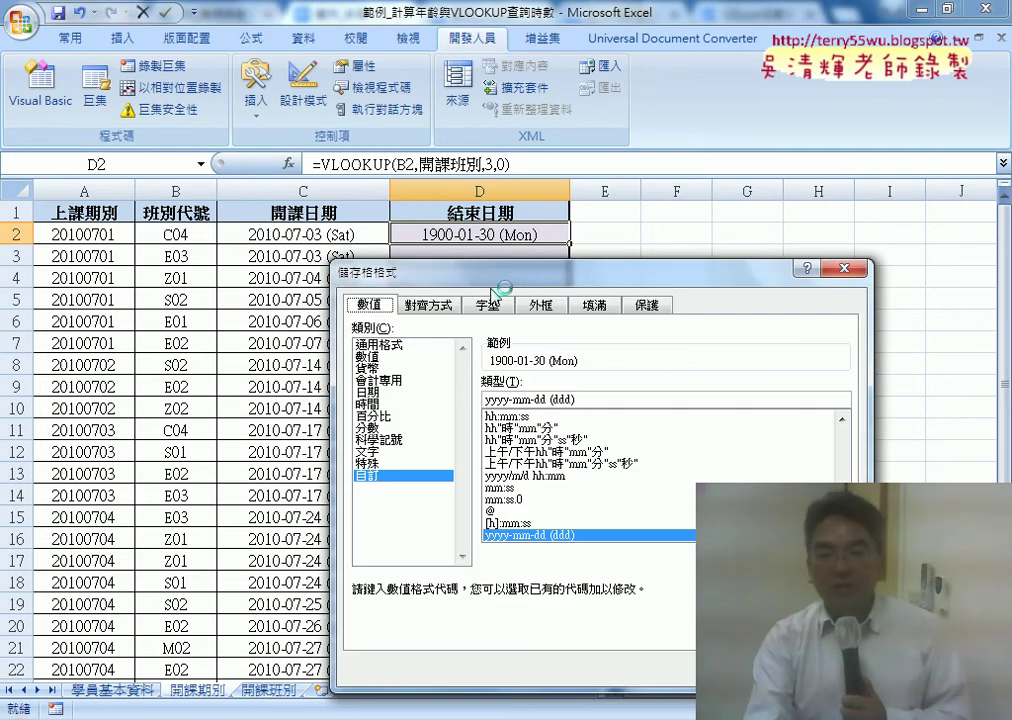
pyautogui.click(390, 346)
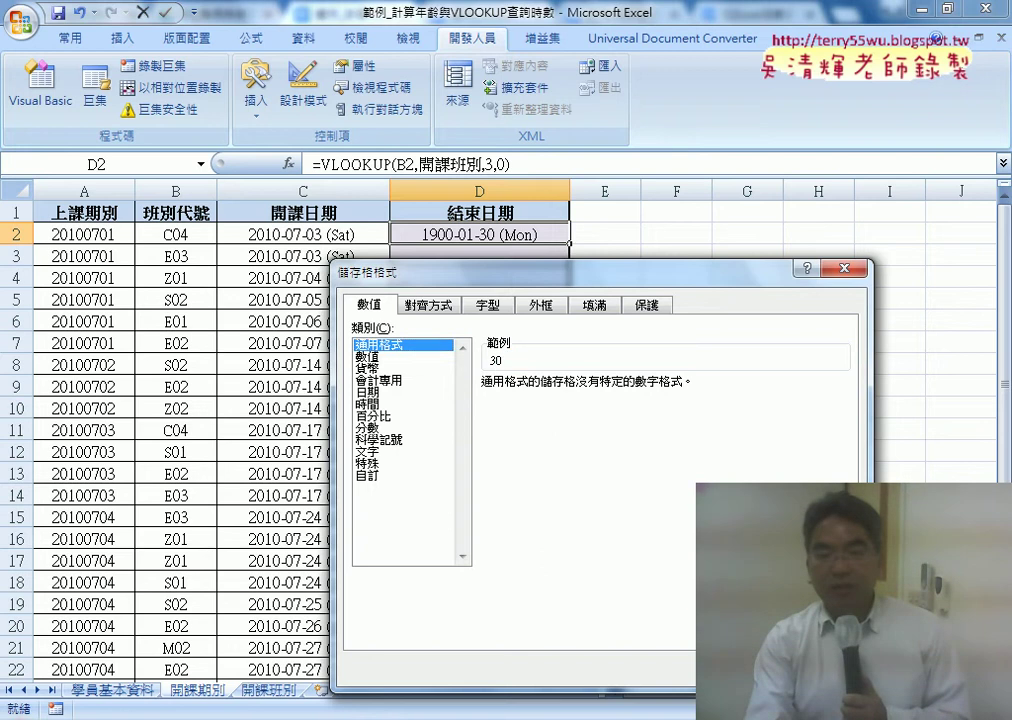
pyautogui.press('Return')
pyautogui.hotkey('ctrl', 'z')
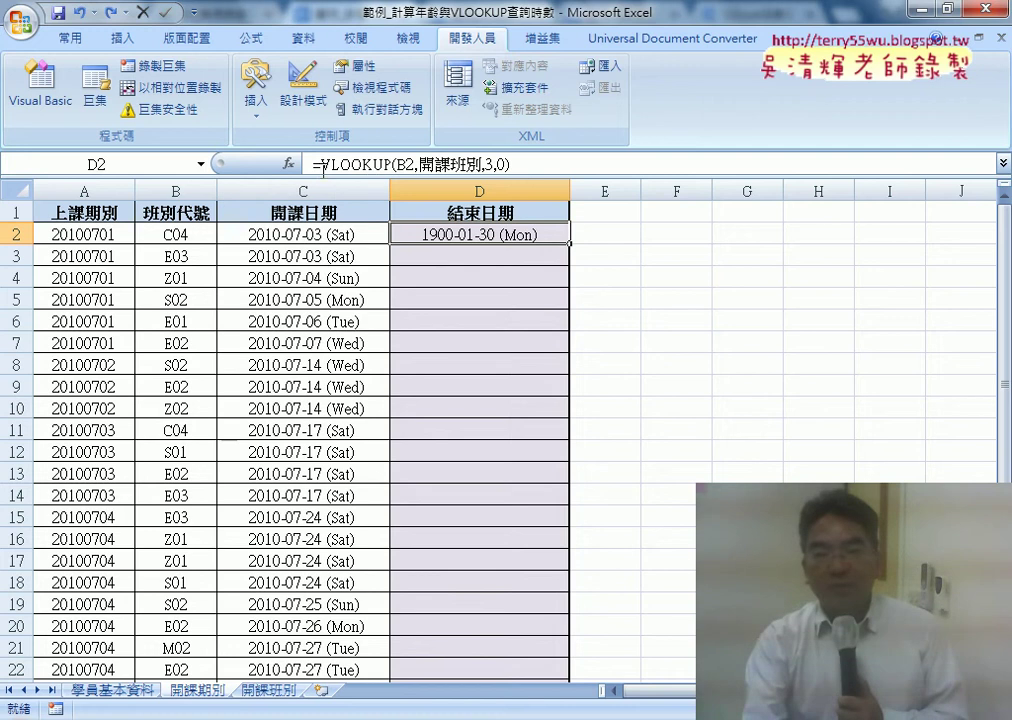
pyautogui.moveTo(323, 167); pyautogui.dragTo(540, 167)
# Step: Append /3-1 to the VLOOKUP in D2's formula
pyautogui.rightClick(483, 168)
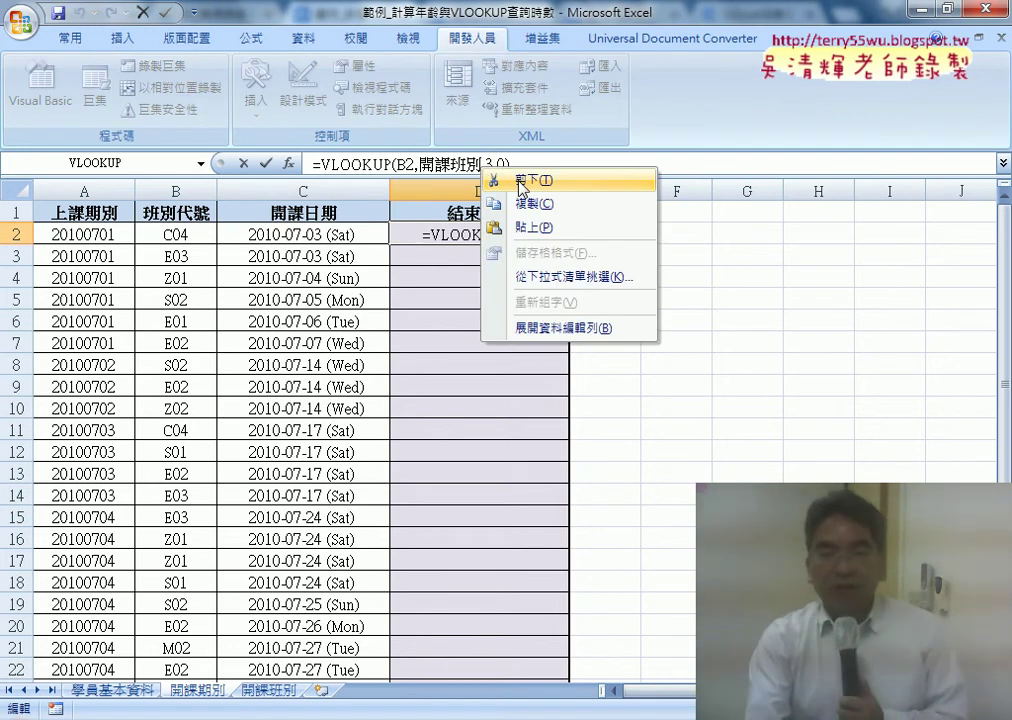
pyautogui.click(521, 184)
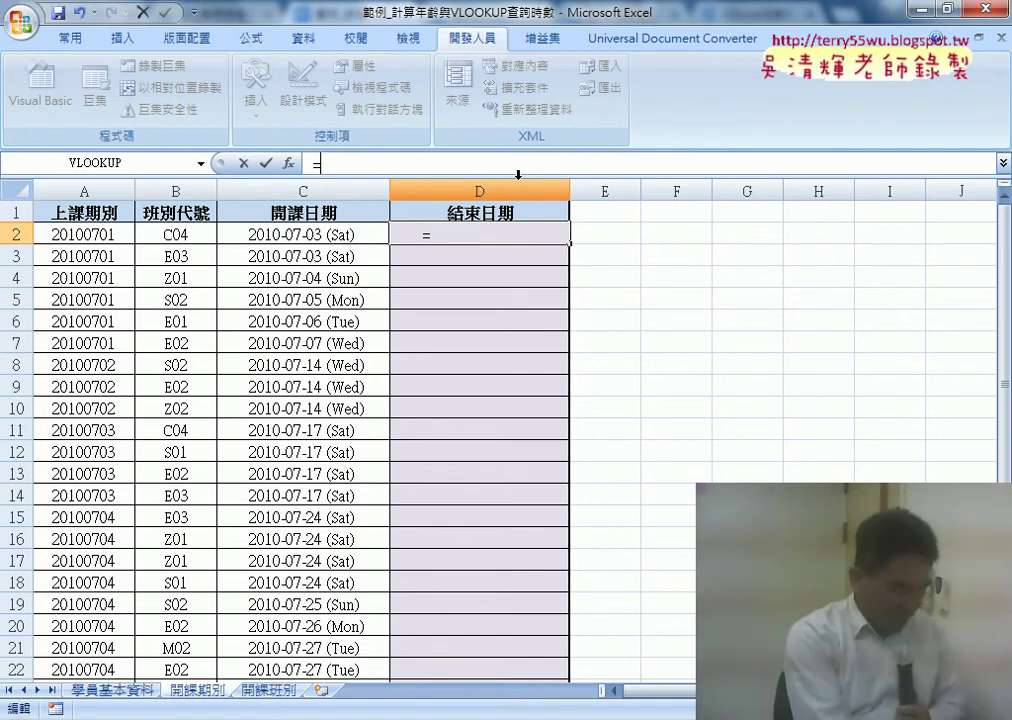
pyautogui.hotkey('ctrl', 'v')
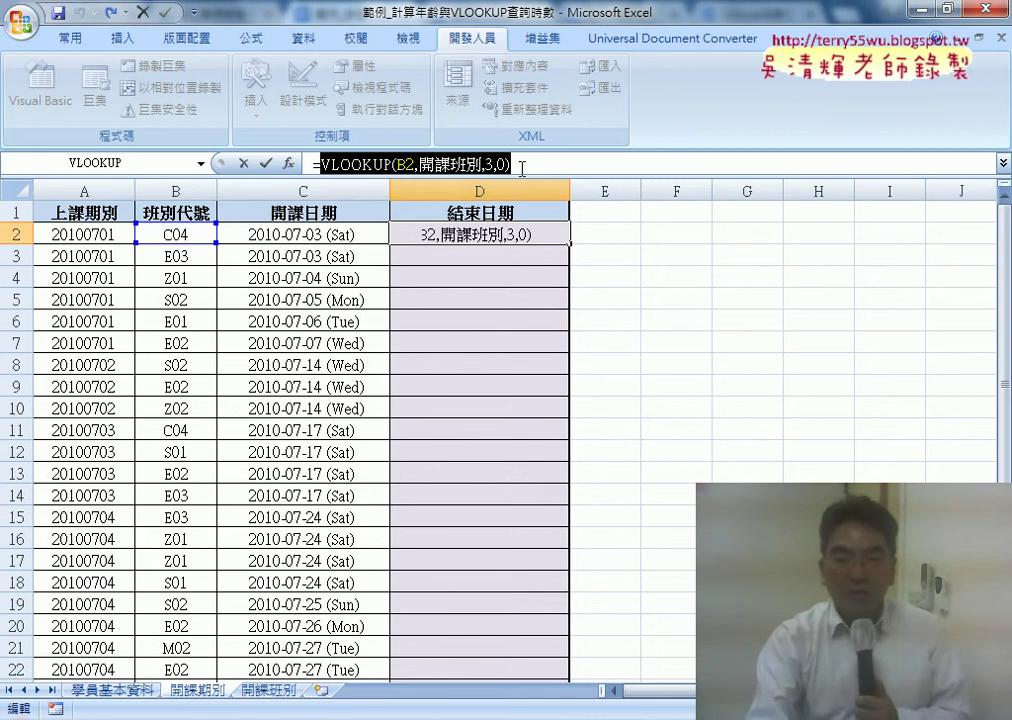
pyautogui.click(566, 166)
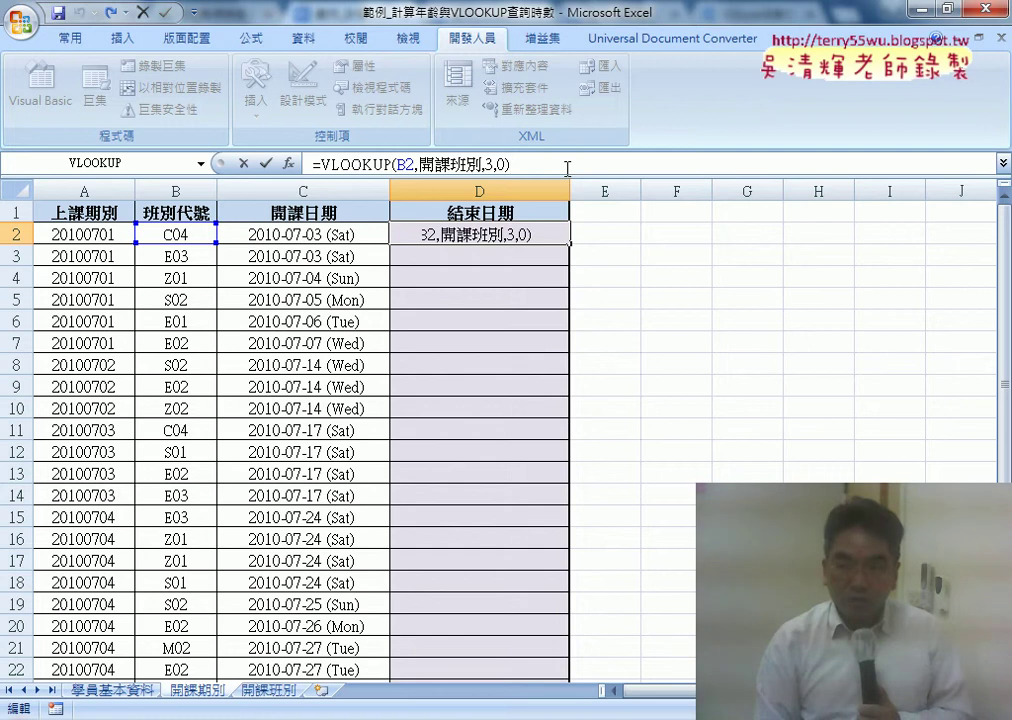
pyautogui.write('/3')
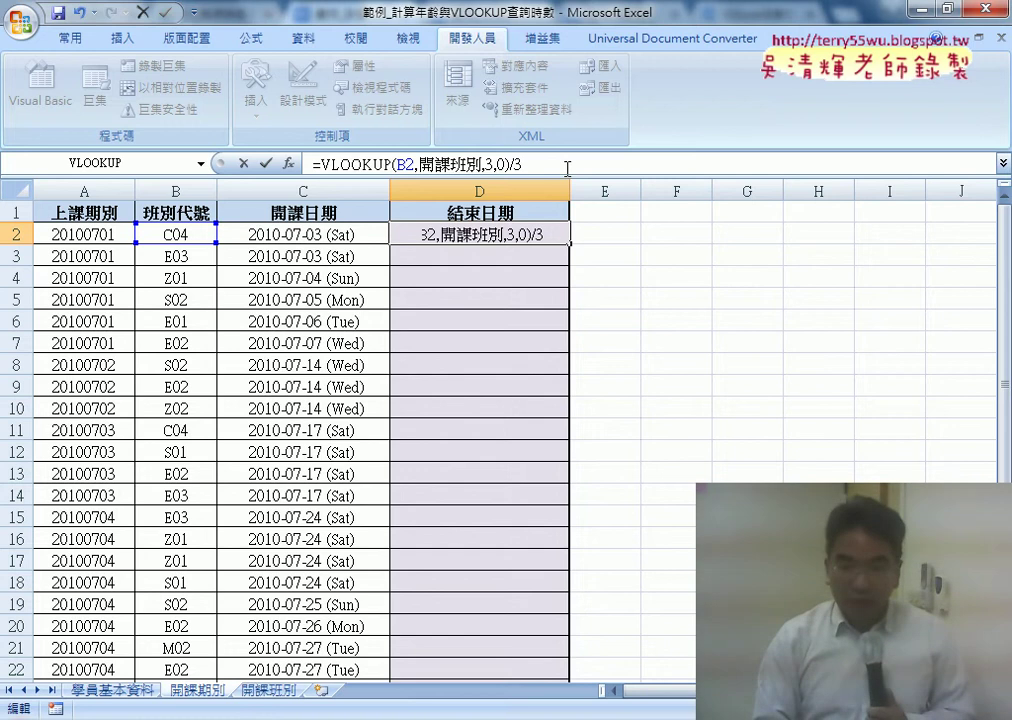
pyautogui.write('-1')
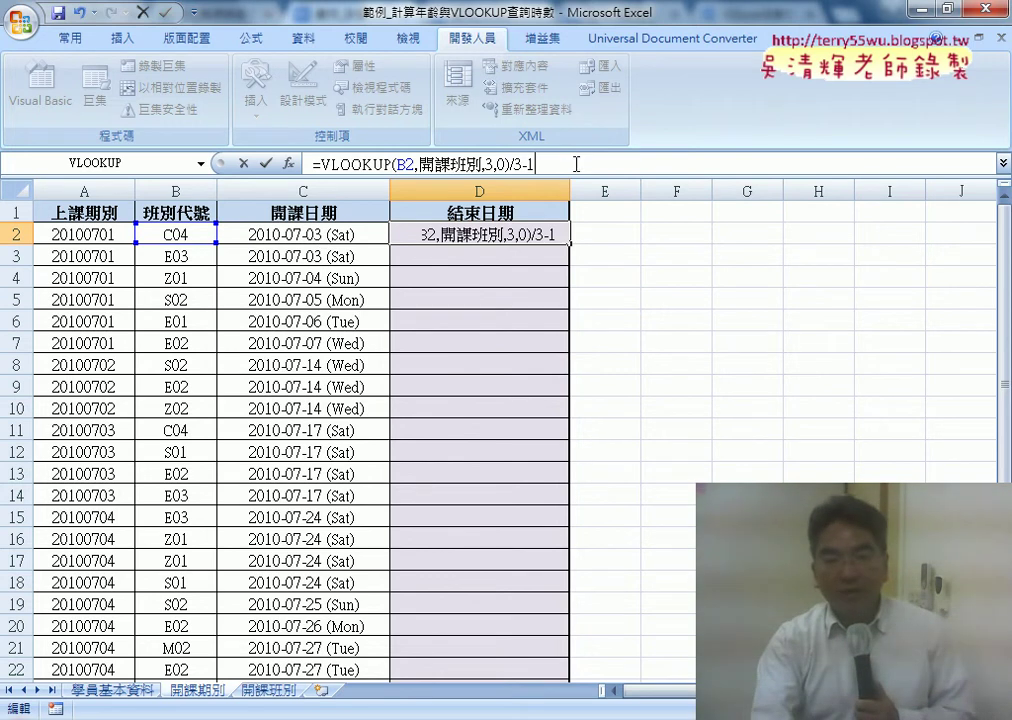
# Step: Wrap the expression in parentheses, multiply by 7, and commit D2's formula
pyautogui.click(319, 163)
pyautogui.write('(')
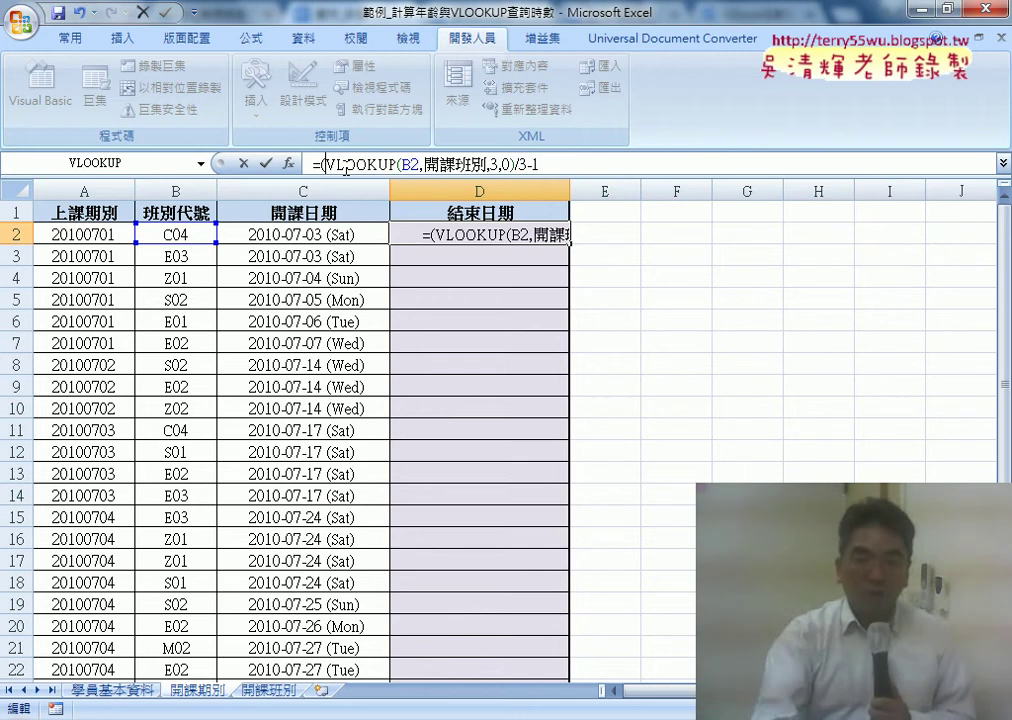
pyautogui.click(560, 166)
pyautogui.write(')*')
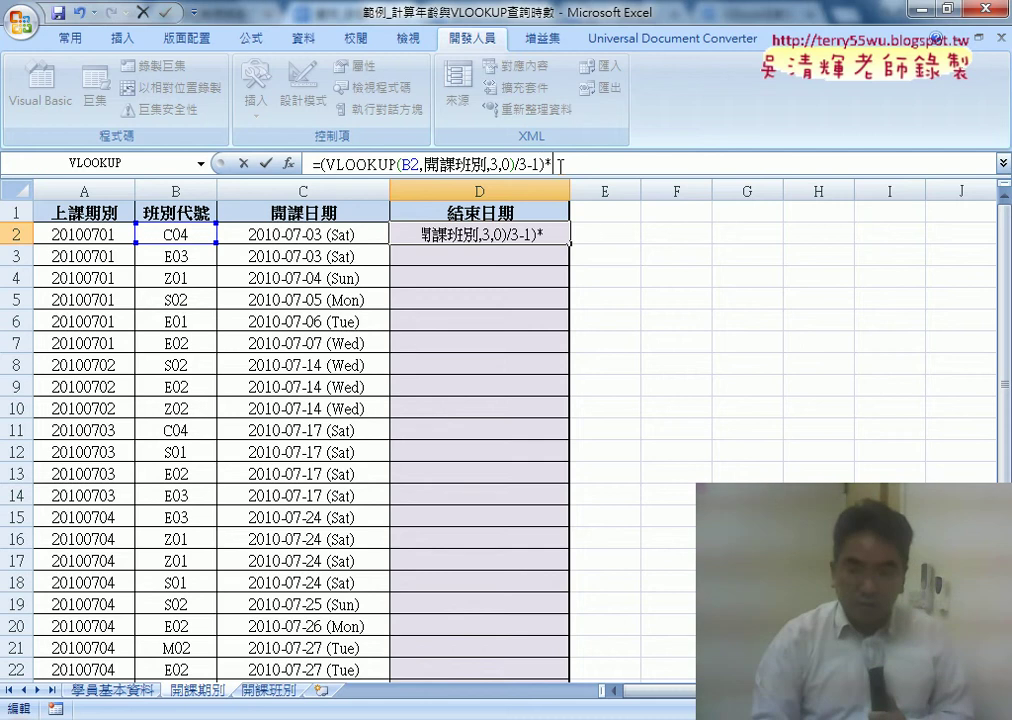
pyautogui.write('7')
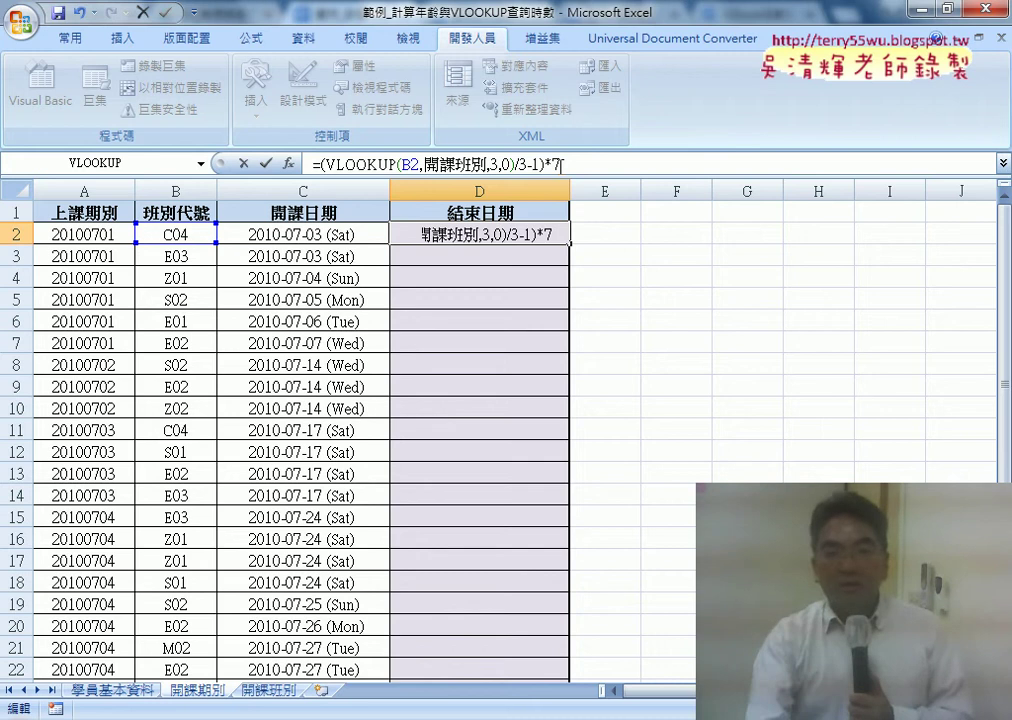
pyautogui.moveTo(323, 164); pyautogui.dragTo(492, 166)
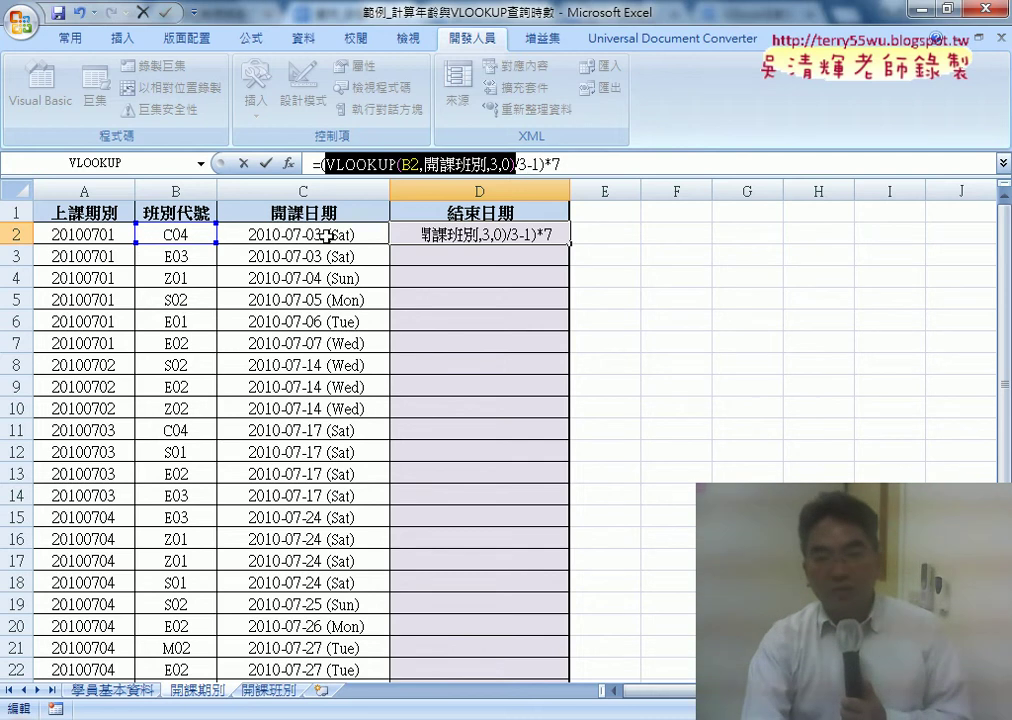
pyautogui.moveTo(547, 164); pyautogui.dragTo(571, 164)
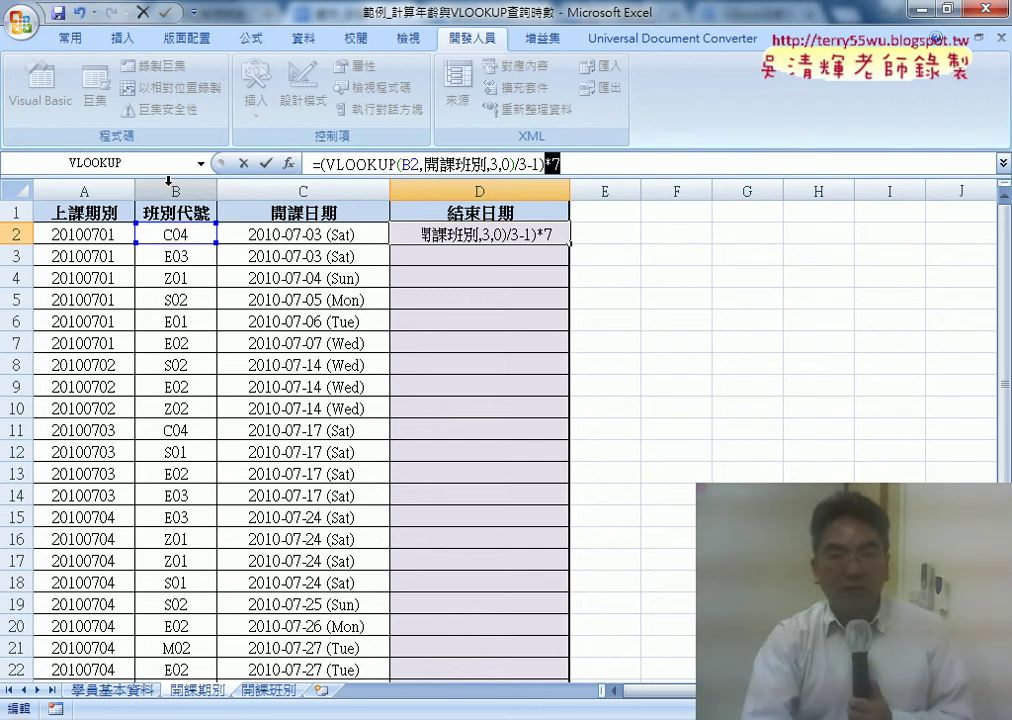
pyautogui.click(266, 166)
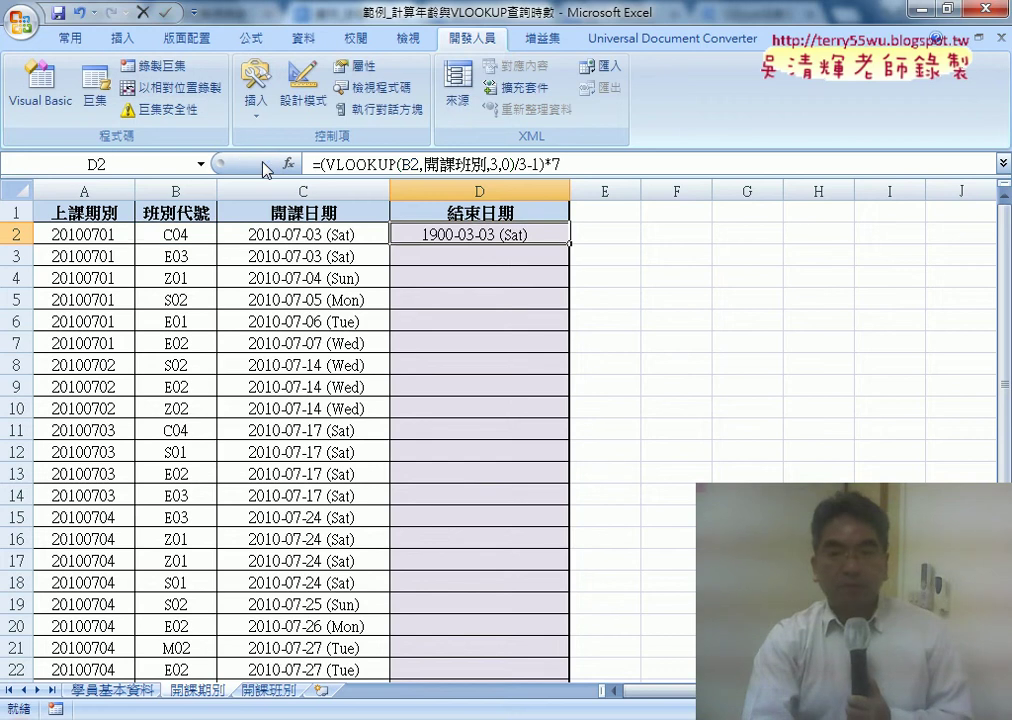
pyautogui.rightClick(480, 235)
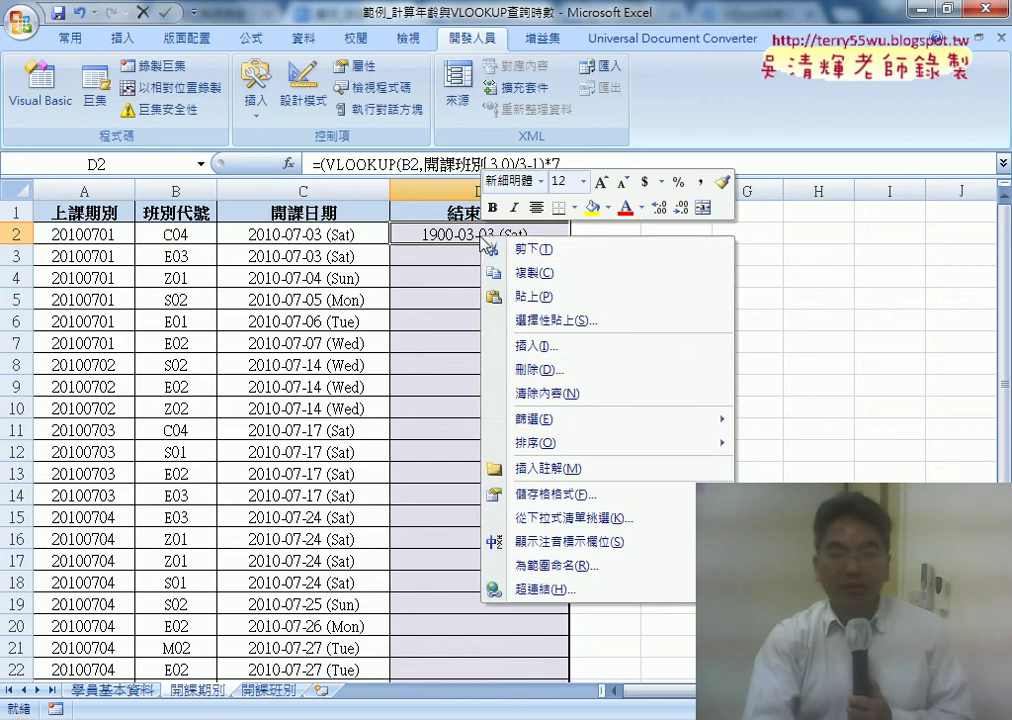
pyautogui.click(566, 492)
pyautogui.click(384, 350)
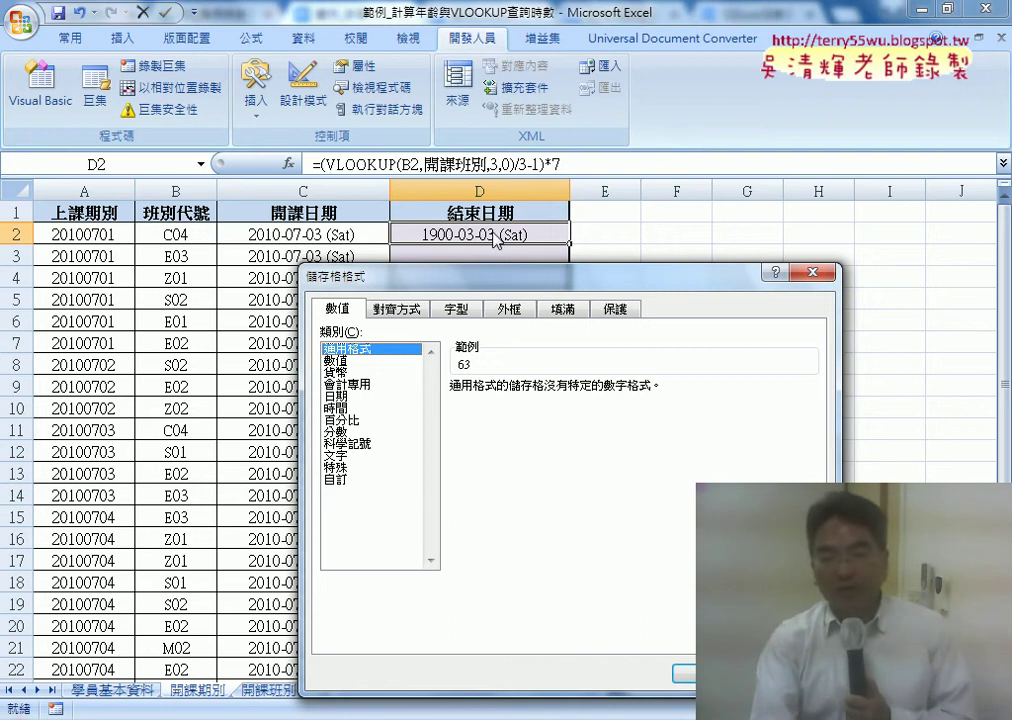
pyautogui.press('Escape')
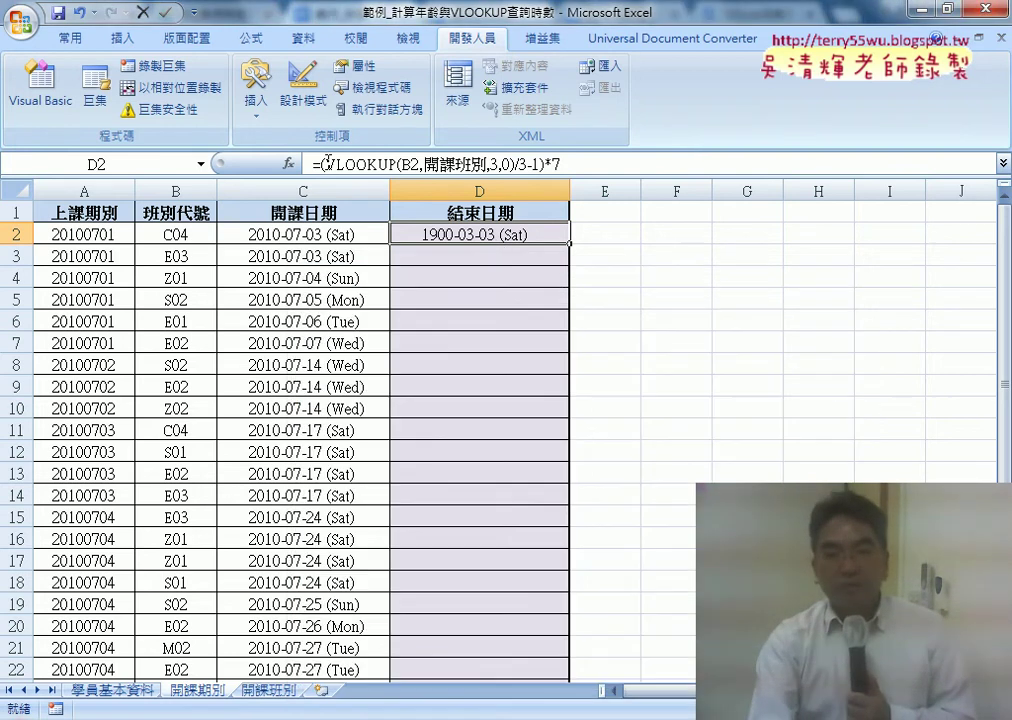
# Step: Prefix D2's formula with C2+ to add the start date, then fill it down column D
pyautogui.click(322, 163)
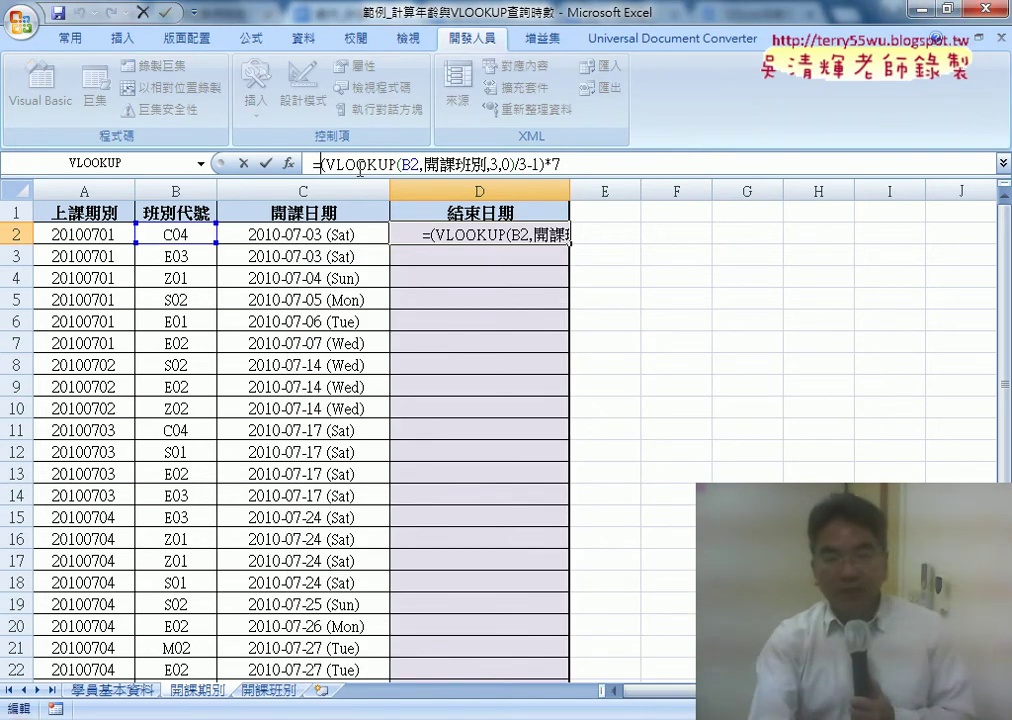
pyautogui.click(325, 236)
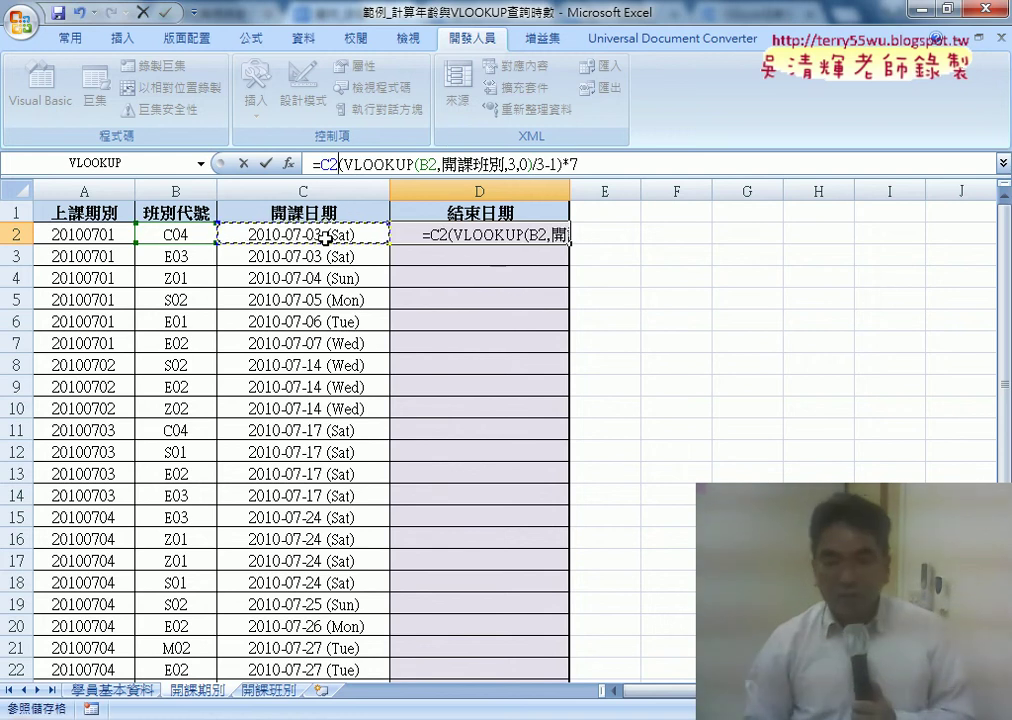
pyautogui.write('+')
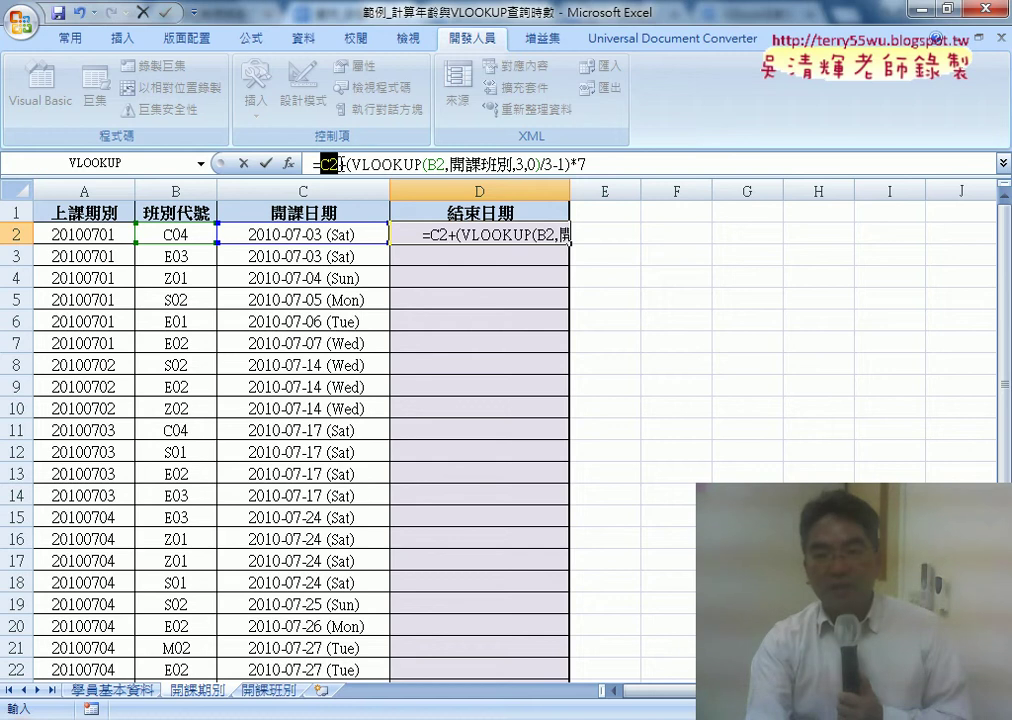
pyautogui.moveTo(344, 164); pyautogui.dragTo(606, 167)
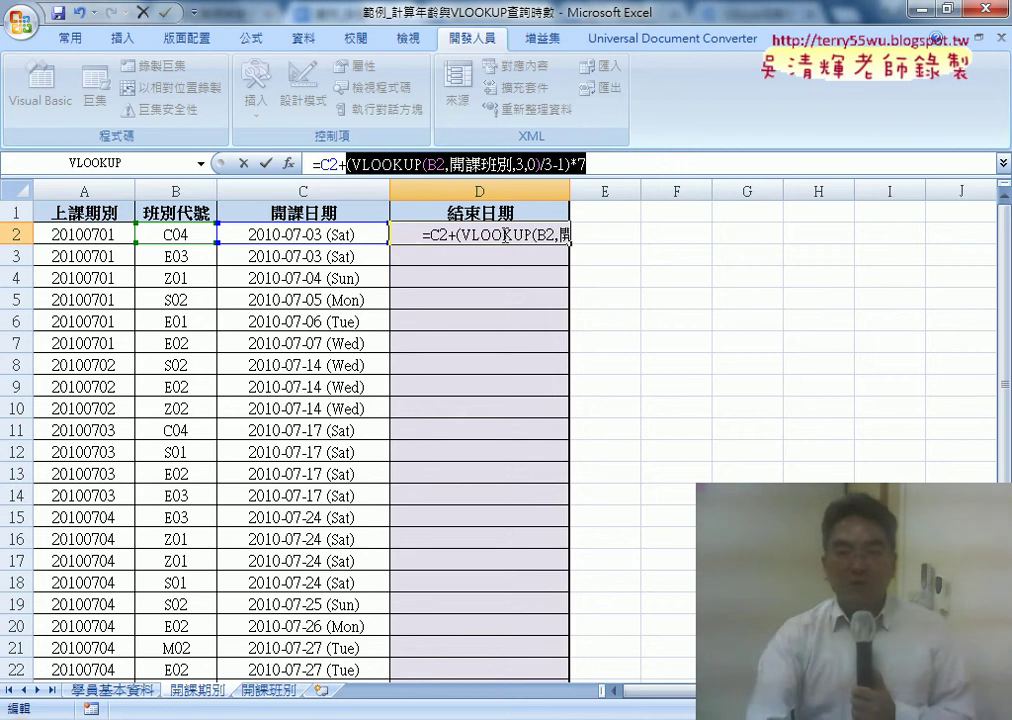
pyautogui.click(265, 164)
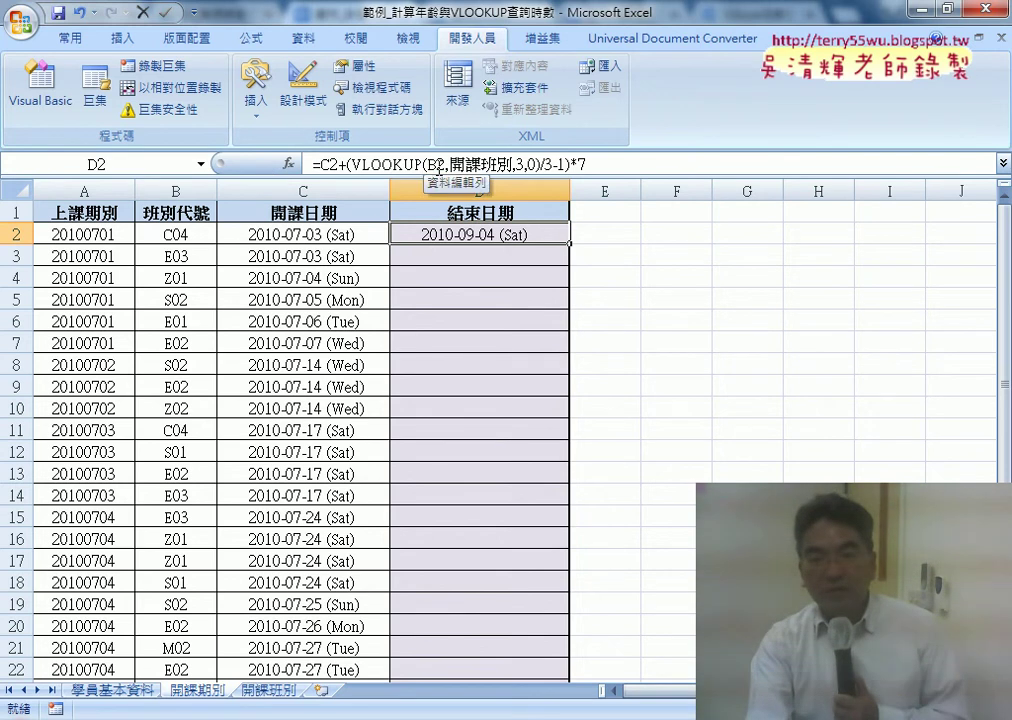
pyautogui.doubleClick(570, 246)
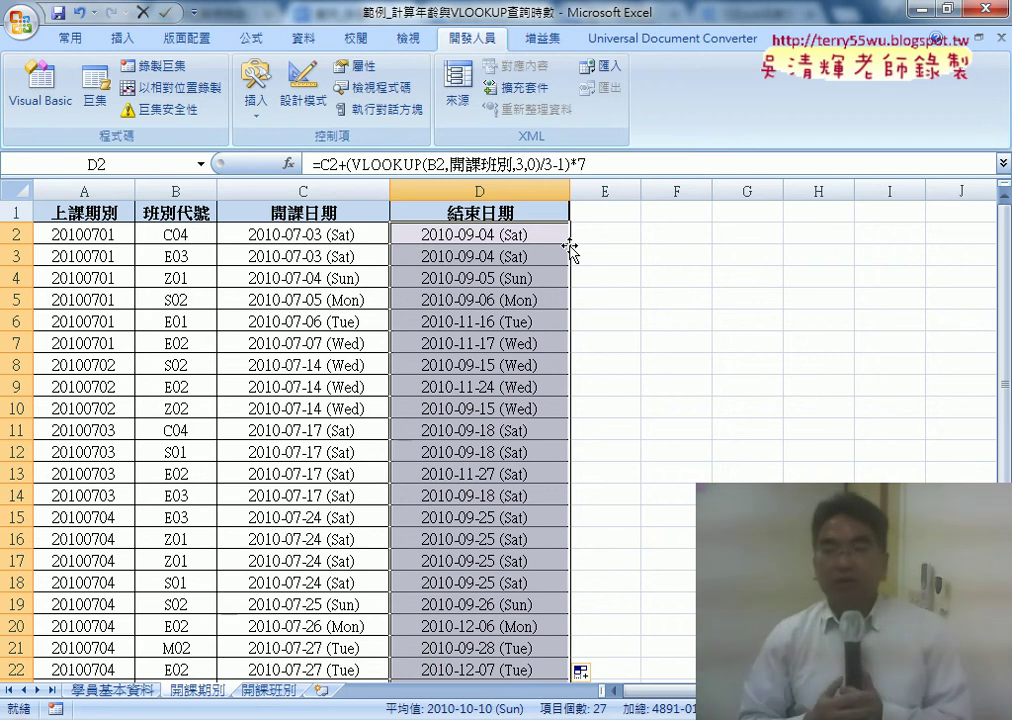
pyautogui.click(558, 236)
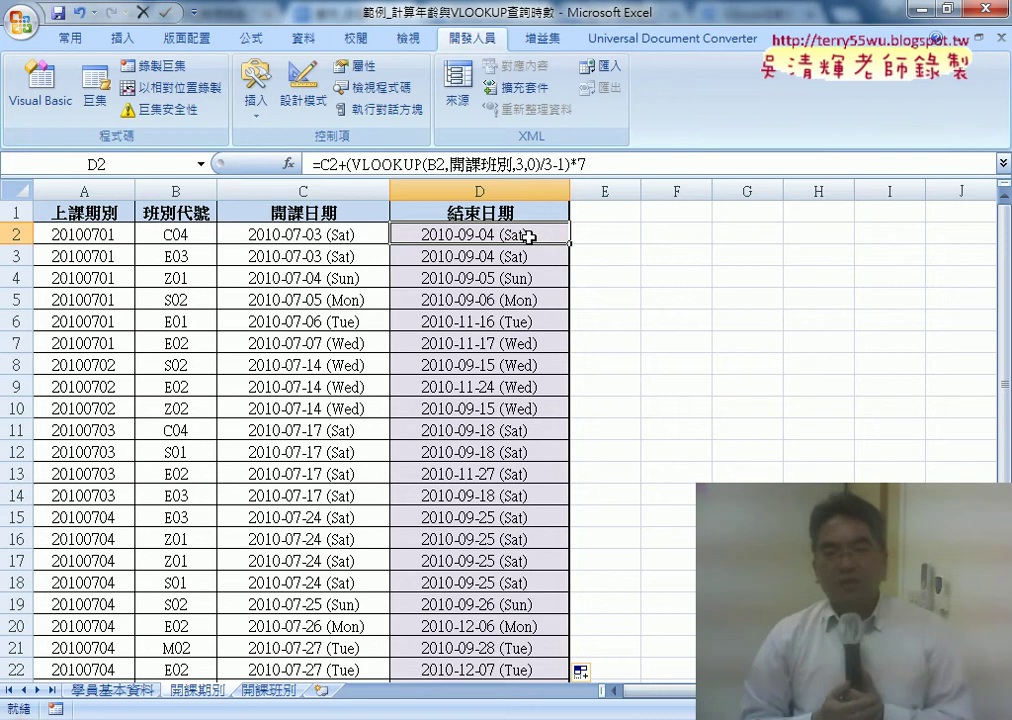
pyautogui.scroll(-2, 540, 296)
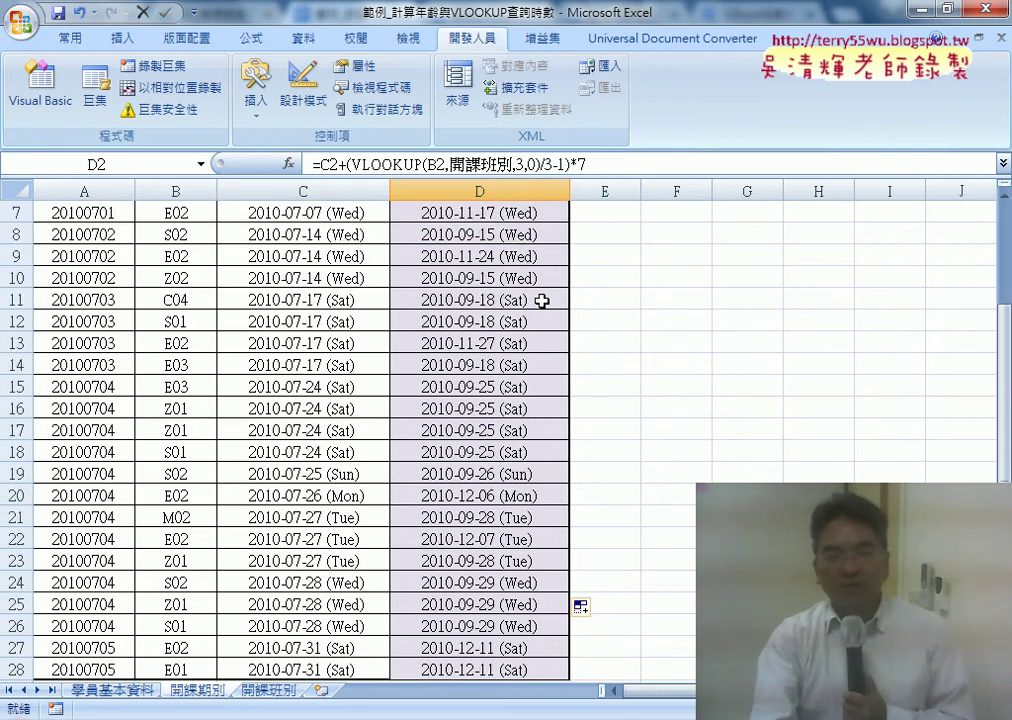
pyautogui.scroll(-3, 542, 298)
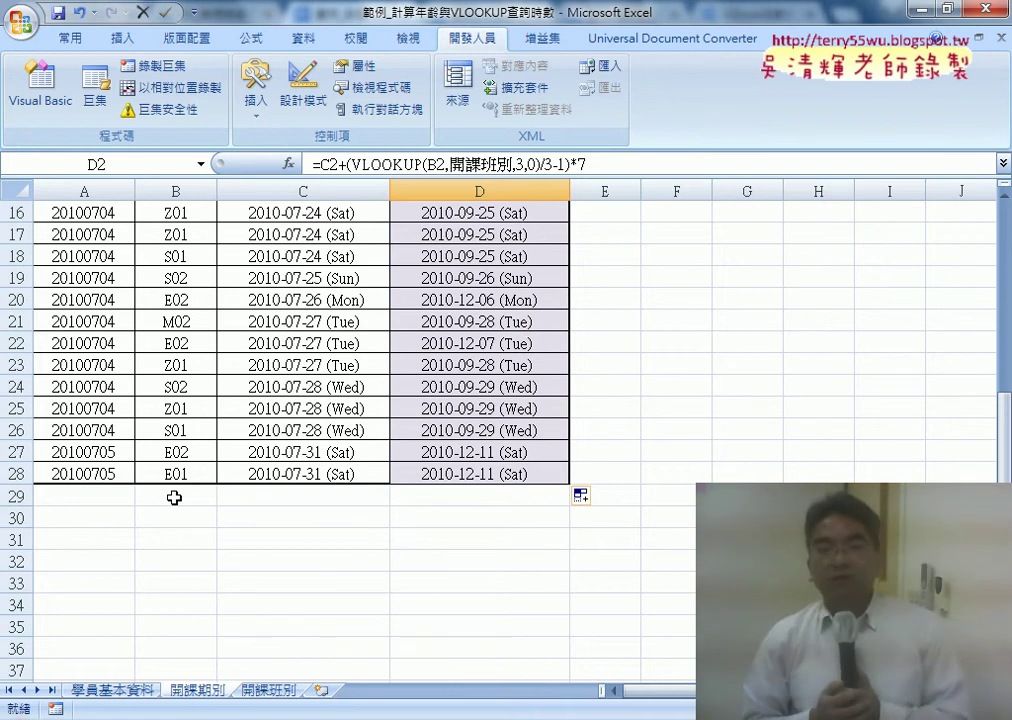
pyautogui.scroll(5, 177, 500)
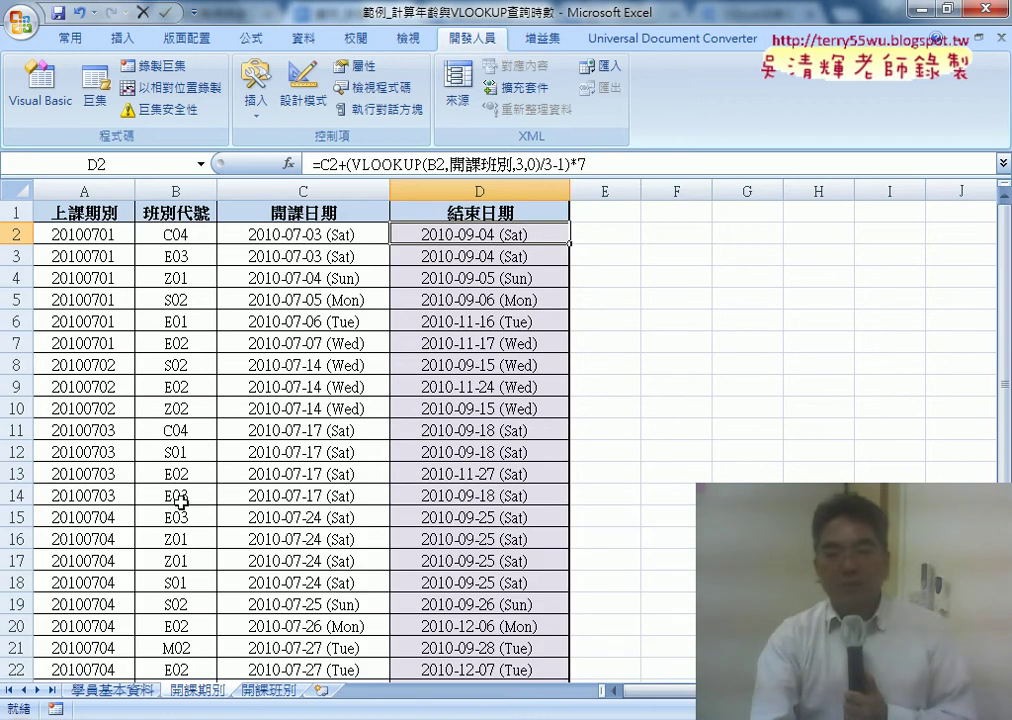
pyautogui.scroll(-5, 178, 372)
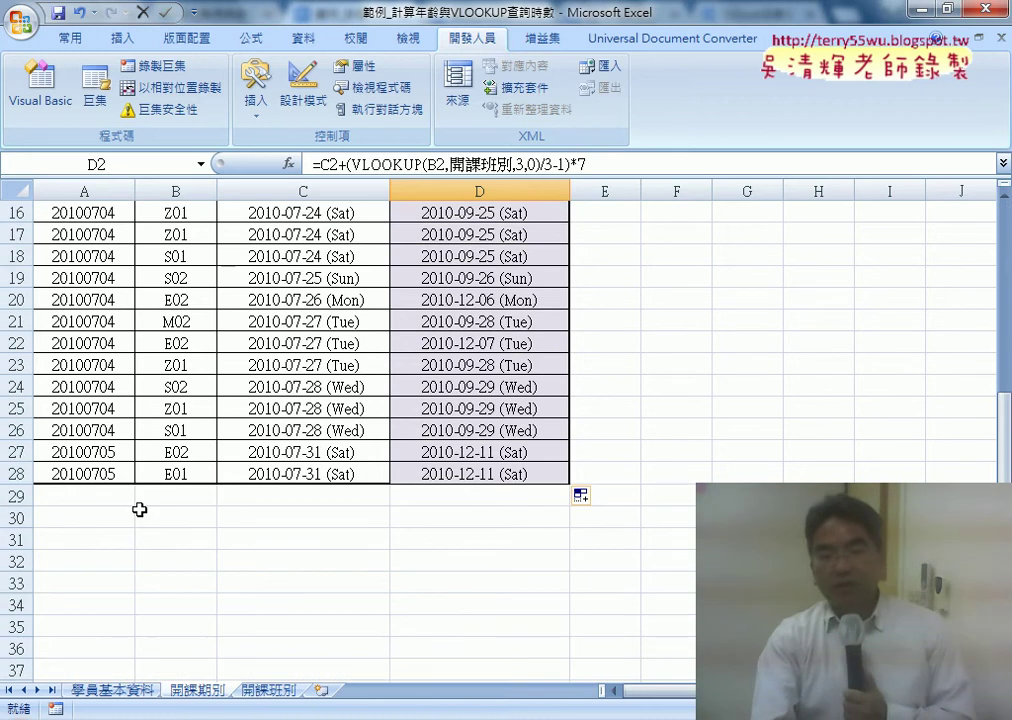
pyautogui.click(98, 499)
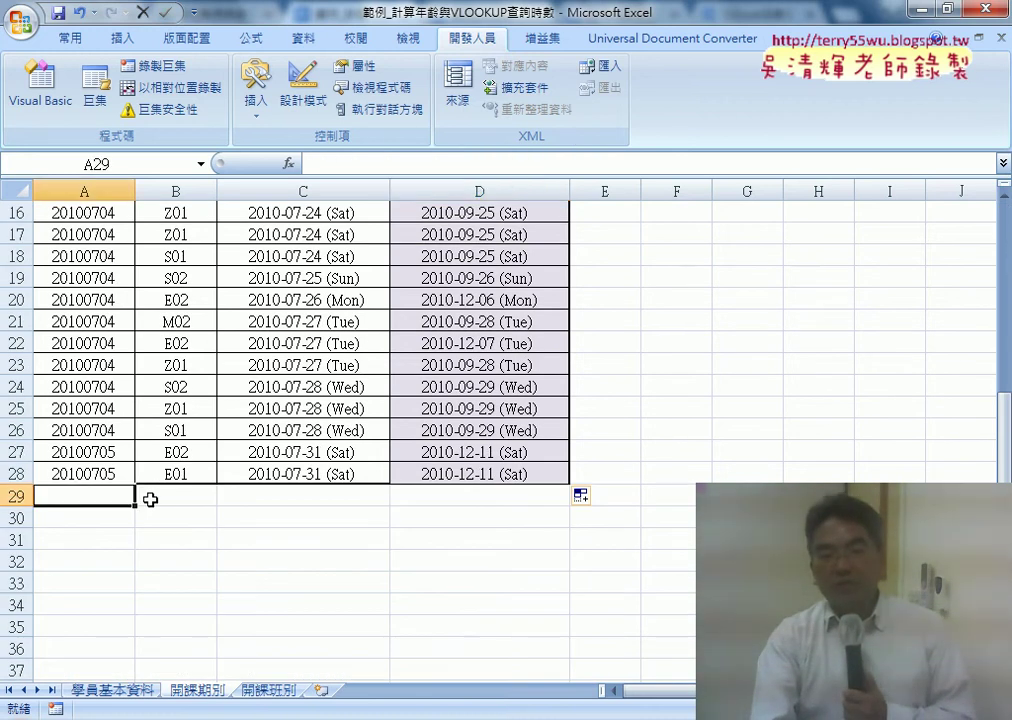
pyautogui.click(190, 497)
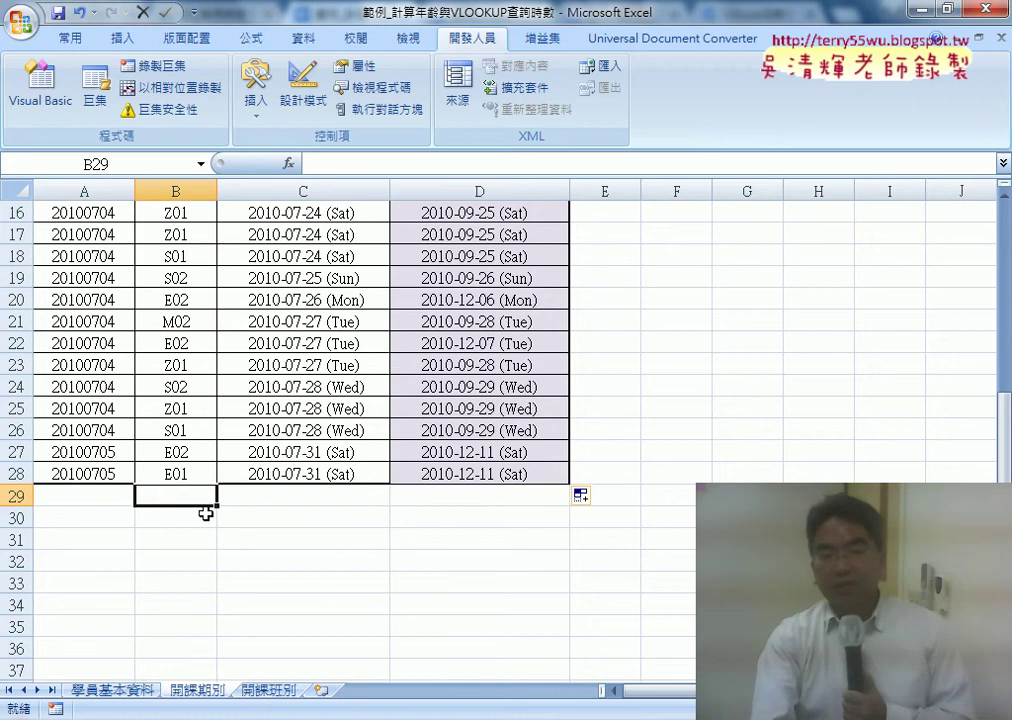
# Step: Select A1:A15 on 開課班別 and create the name 班別代號 from its top row
pyautogui.click(272, 689)
pyautogui.moveTo(68, 213); pyautogui.dragTo(78, 514)
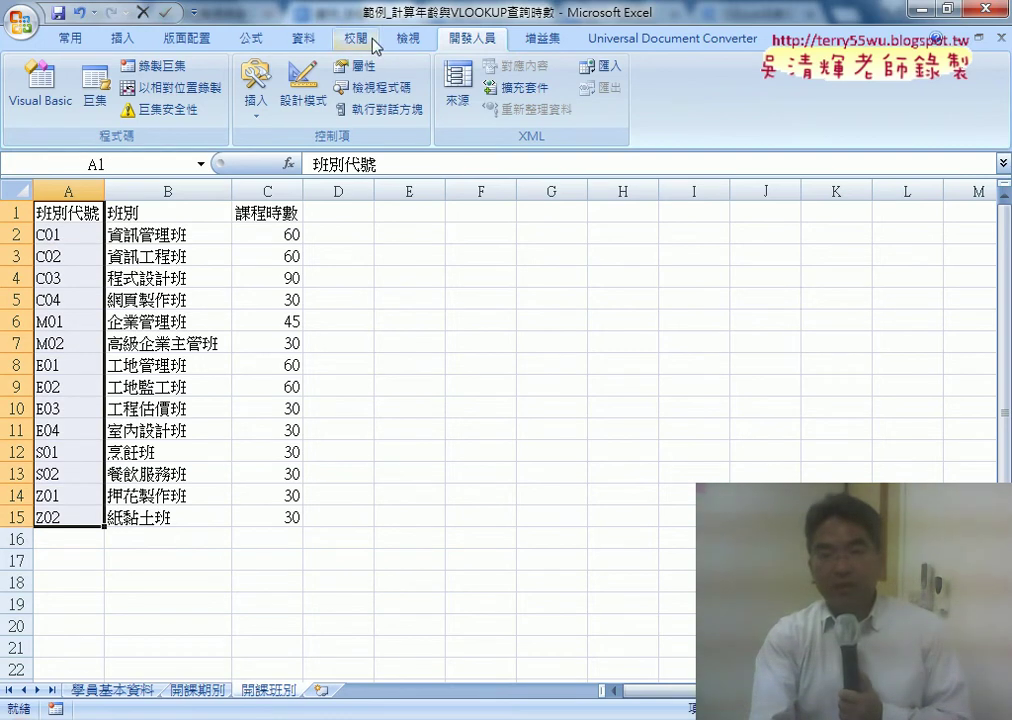
pyautogui.click(253, 39)
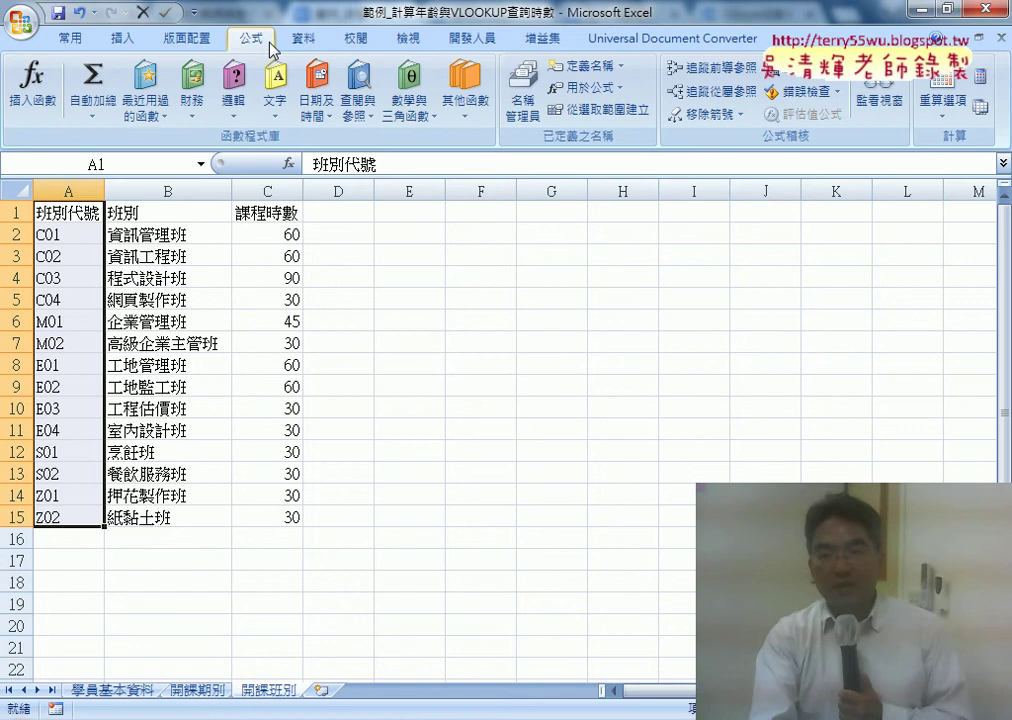
pyautogui.click(622, 120)
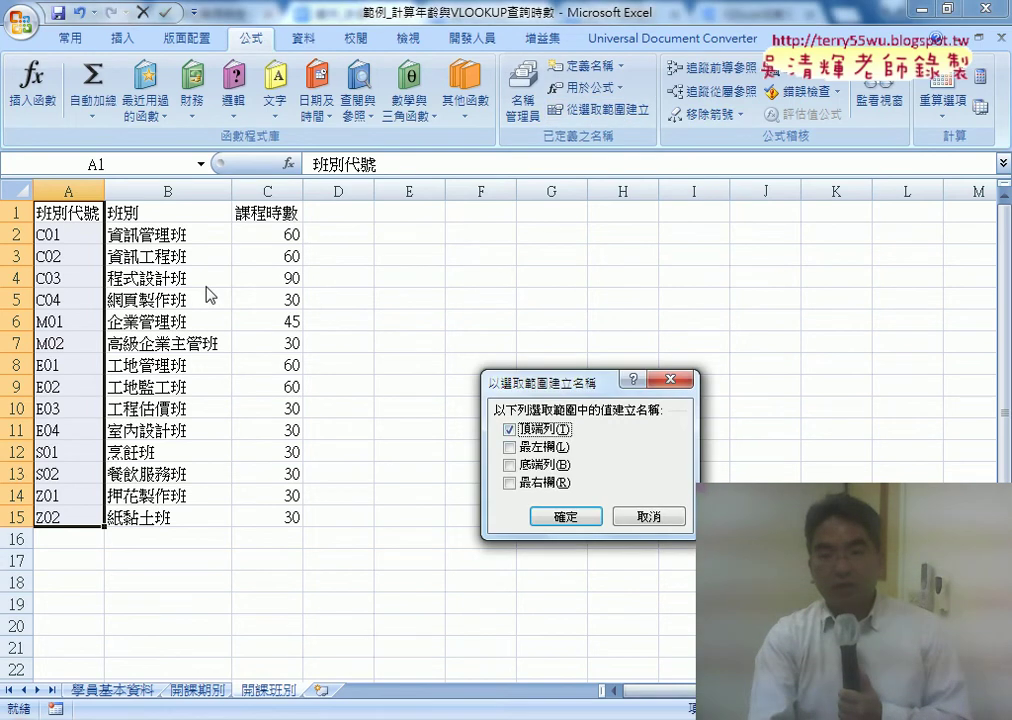
pyautogui.click(566, 517)
pyautogui.click(193, 692)
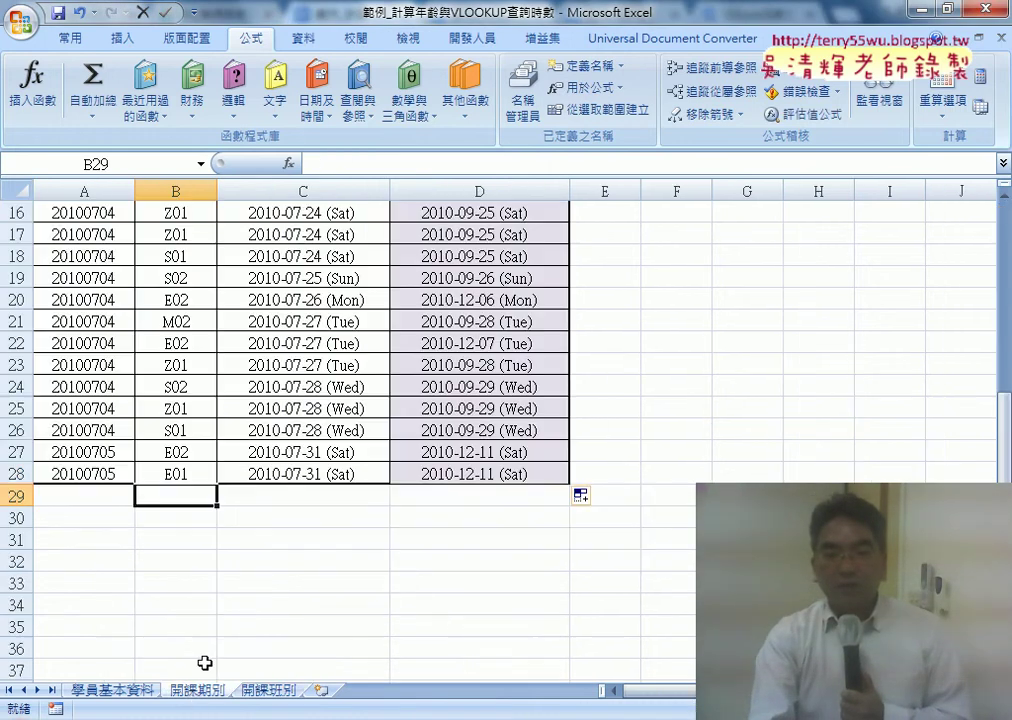
pyautogui.scroll(5, 220, 430)
pyautogui.click(176, 233)
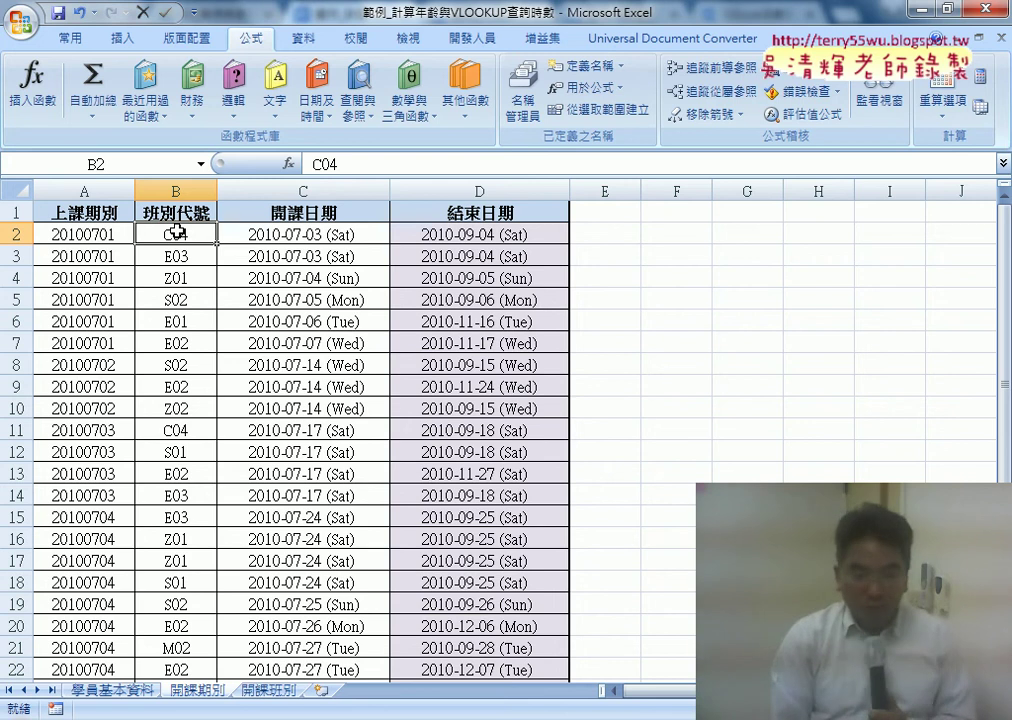
# Step: Apply list validation with source =班別代號 to column B from B2 down
pyautogui.hotkey('ctrl', 'shift', 'Down')
pyautogui.hotkey('ctrl', 'shift', 'Down')
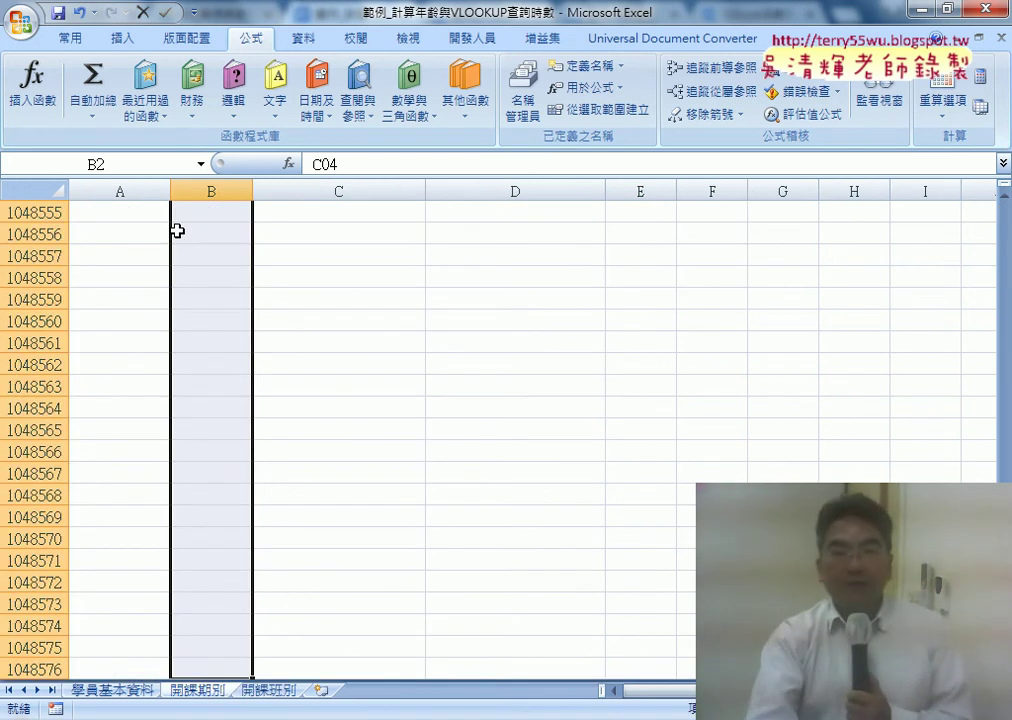
pyautogui.click(318, 45)
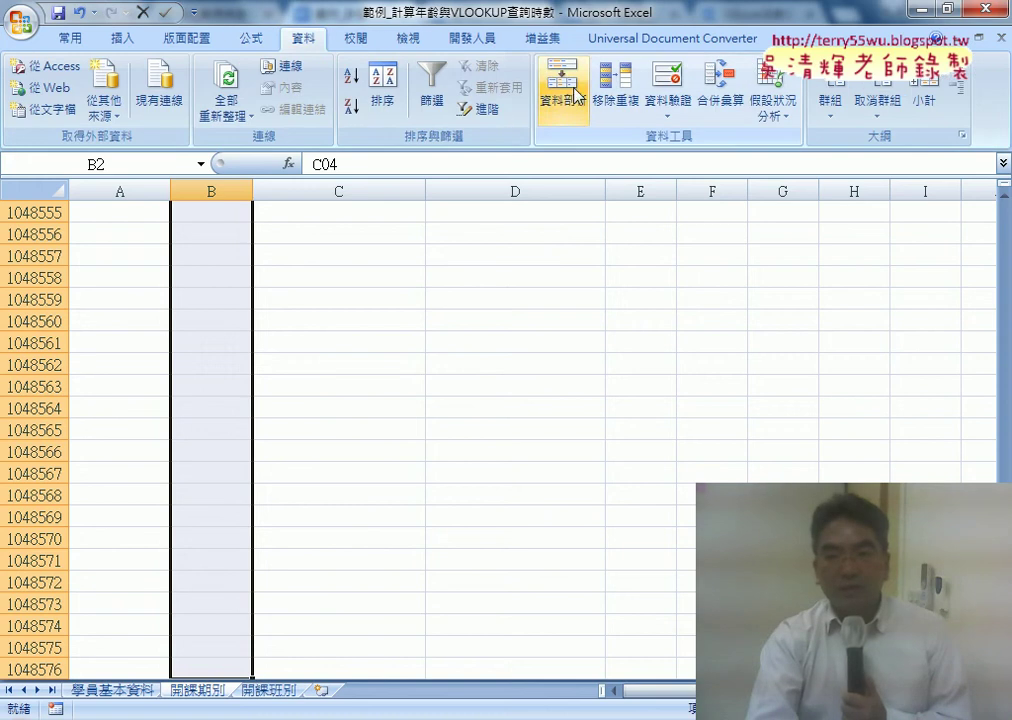
pyautogui.click(676, 92)
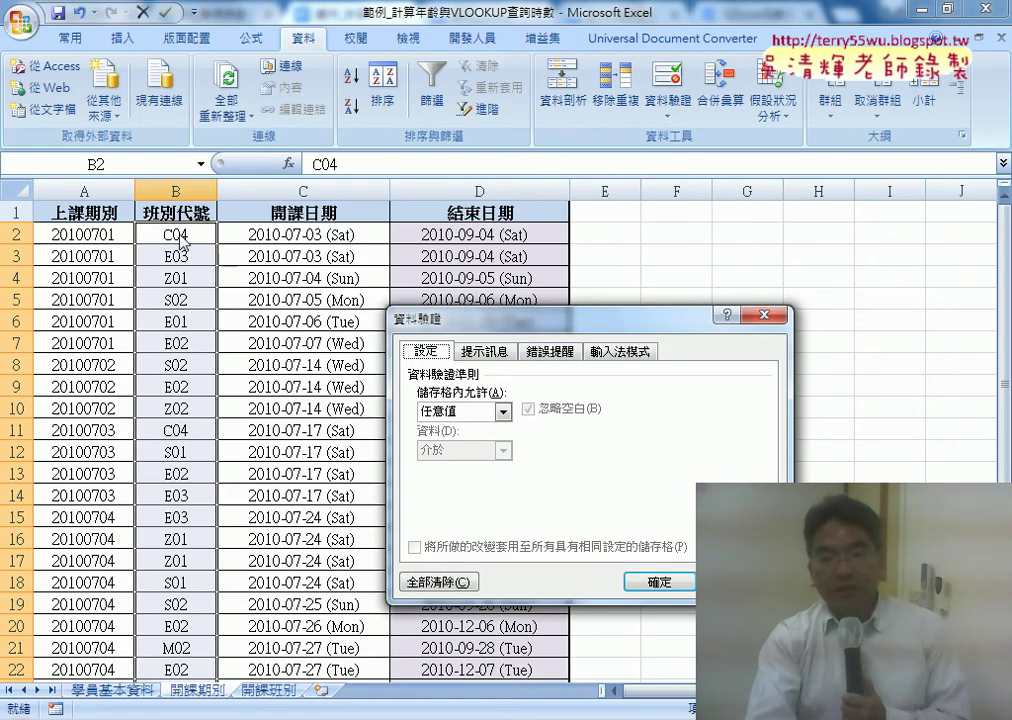
pyautogui.click(498, 411)
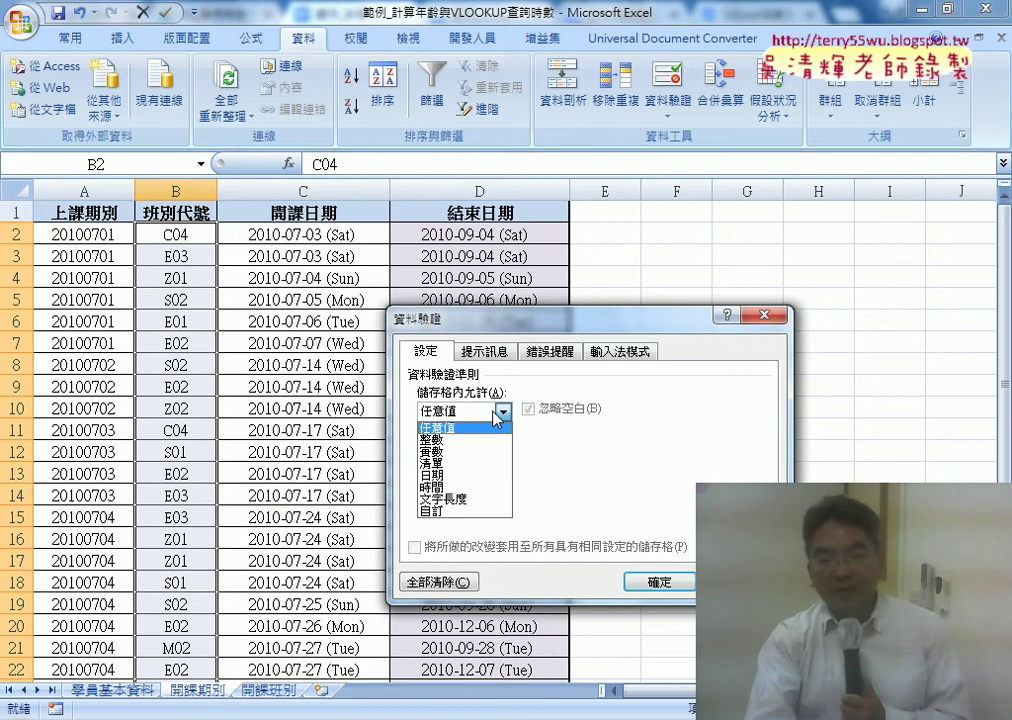
pyautogui.click(465, 468)
pyautogui.click(474, 487)
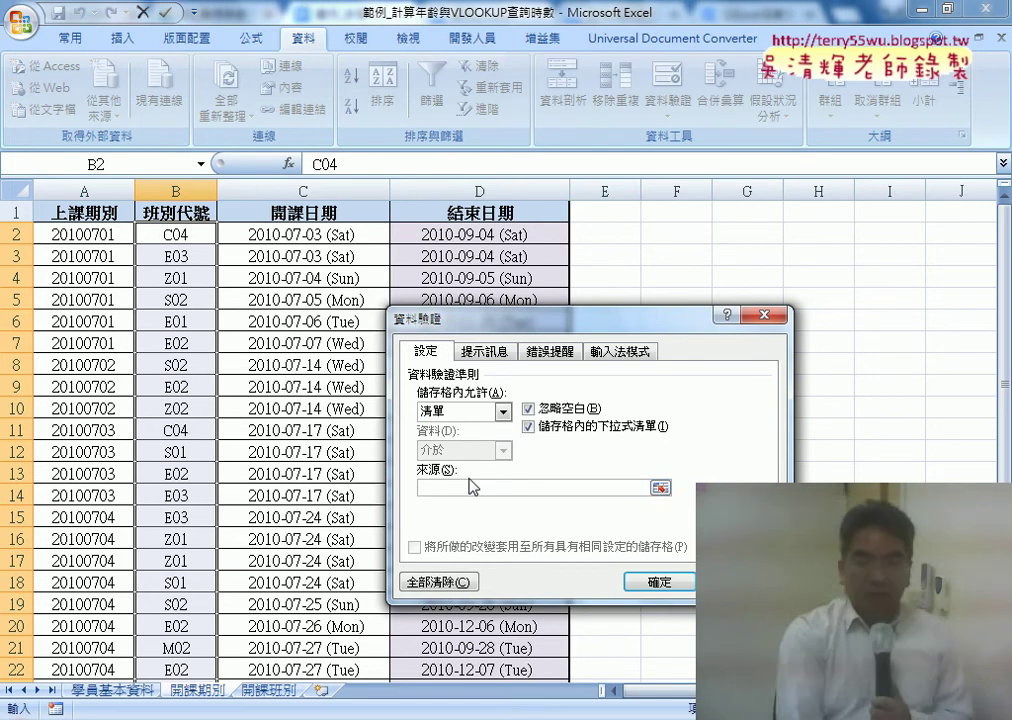
pyautogui.press('F3')
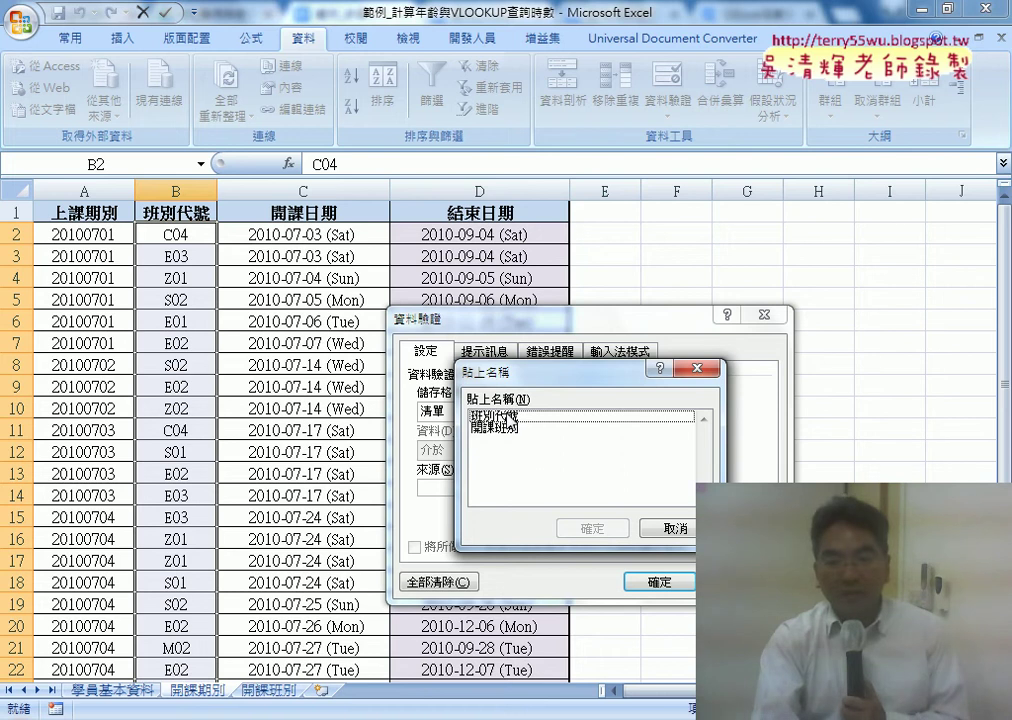
pyautogui.click(511, 416)
pyautogui.click(602, 534)
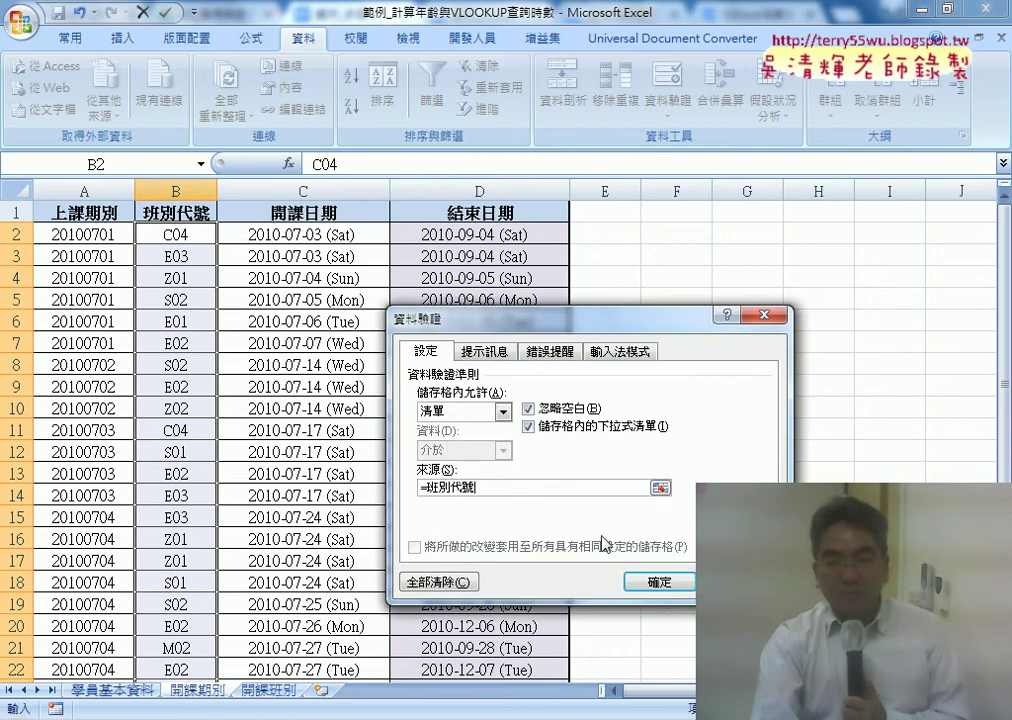
pyautogui.click(659, 582)
# Step: Check that cell B29 offers the class-code dropdown list
pyautogui.scroll(-1, 176, 298)
pyautogui.scroll(-4, 182, 312)
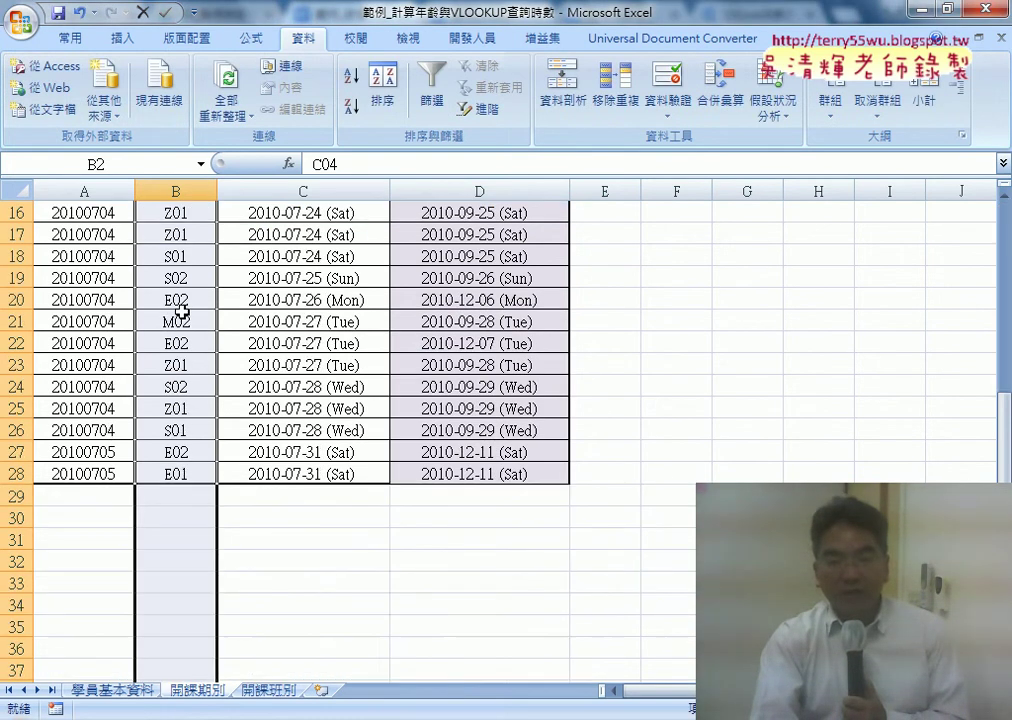
pyautogui.click(180, 495)
pyautogui.click(226, 496)
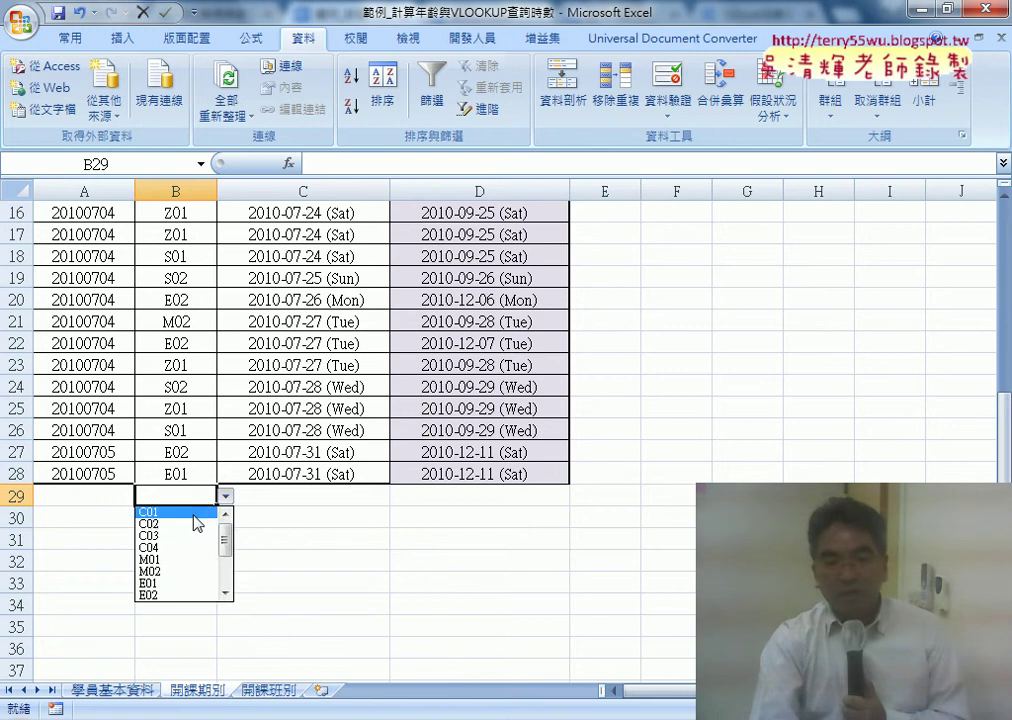
# Step: Set B29's class code to C01 and enter 20171128 in A29
pyautogui.click(198, 520)
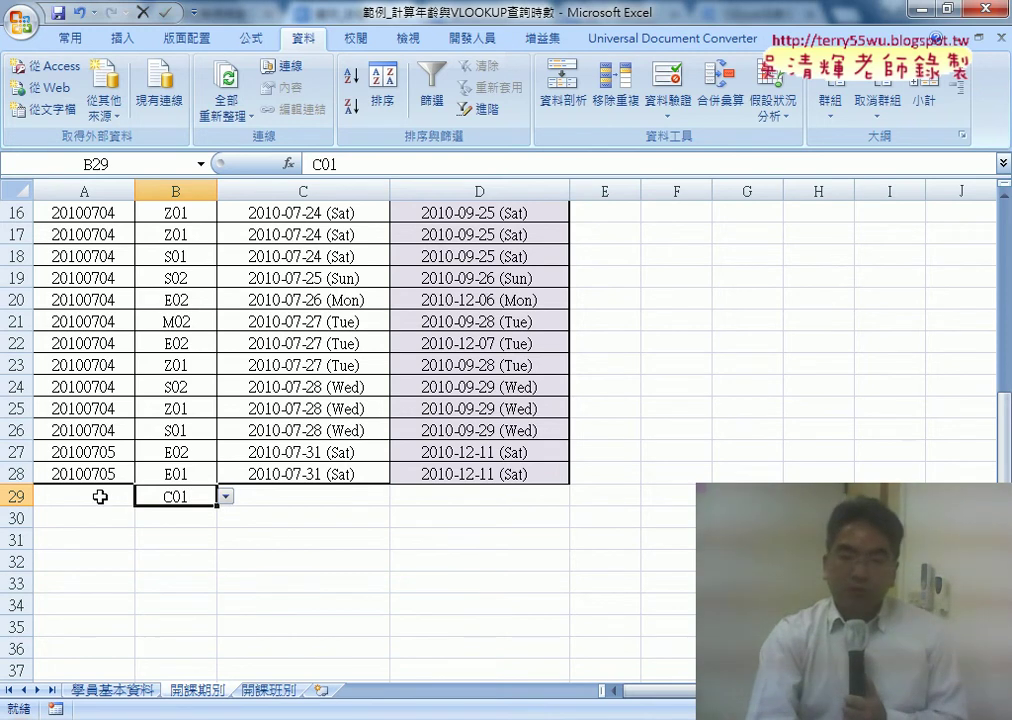
pyautogui.click(100, 497)
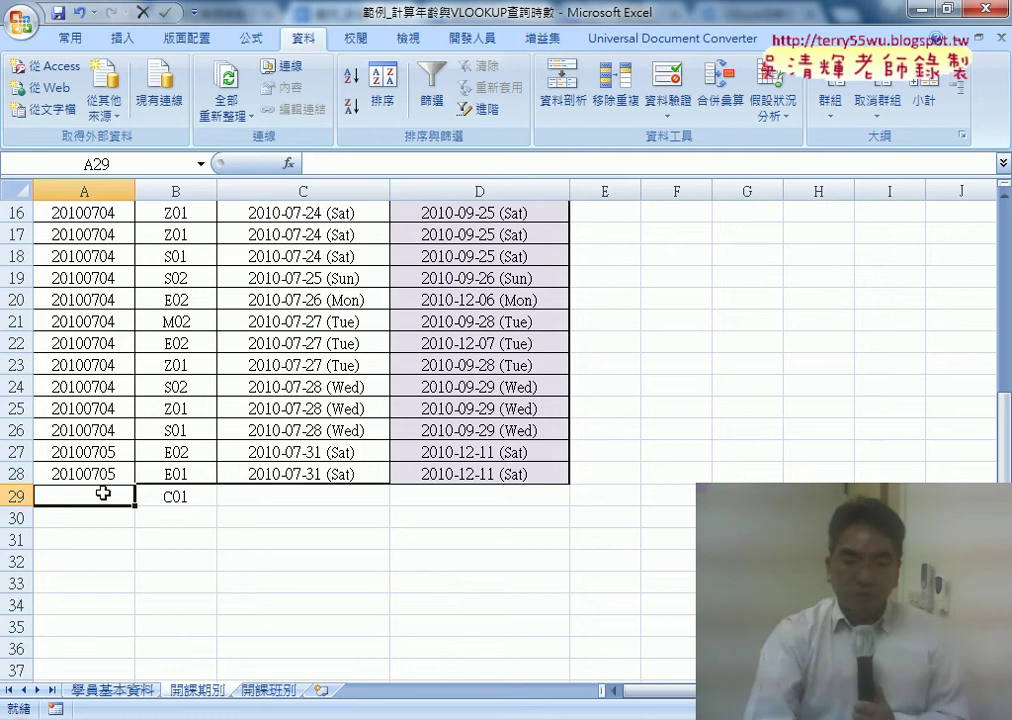
pyautogui.write('2')
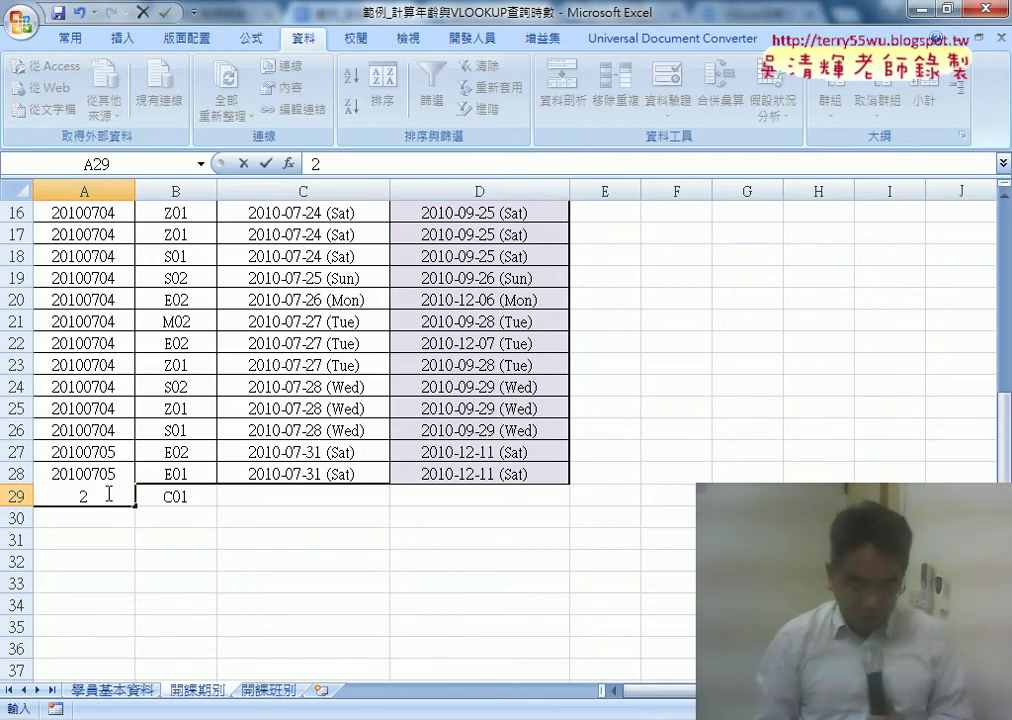
pyautogui.write('0170')
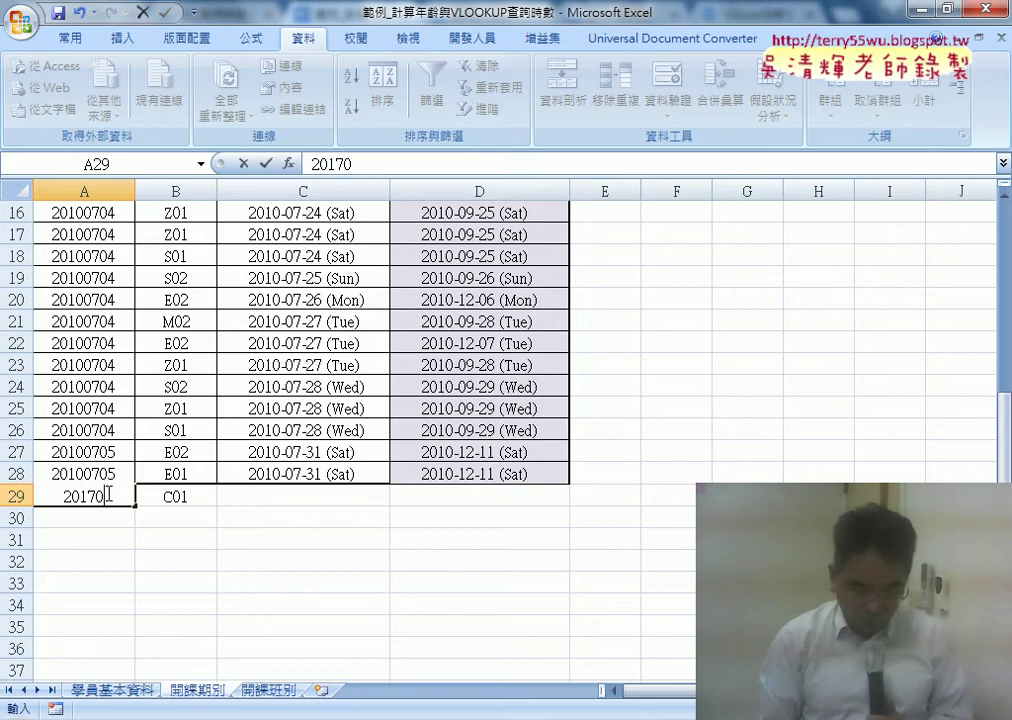
pyautogui.press('BackSpace')
pyautogui.write('112')
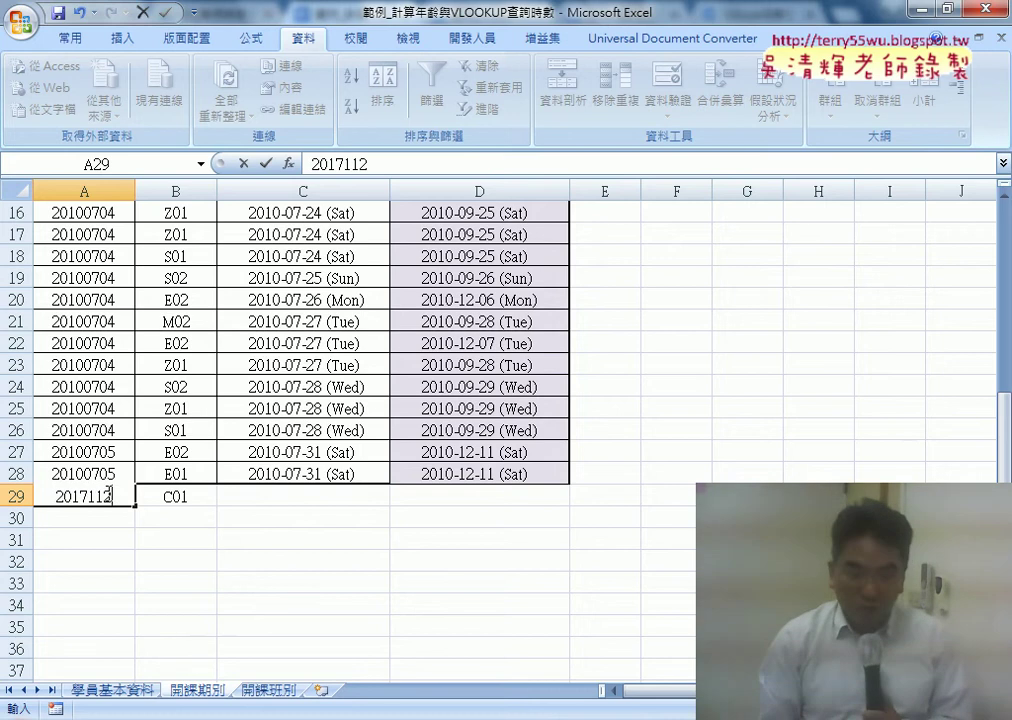
pyautogui.write('8')
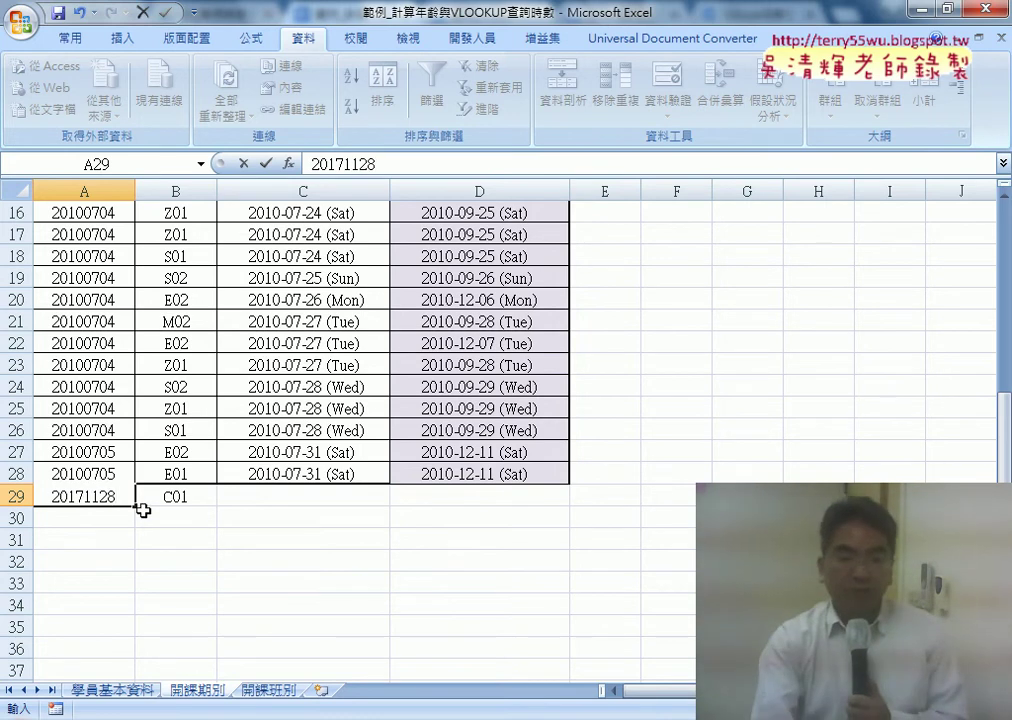
pyautogui.click(129, 525)
# Step: Copy the value 20171128 from A29 into C29
pyautogui.click(100, 497)
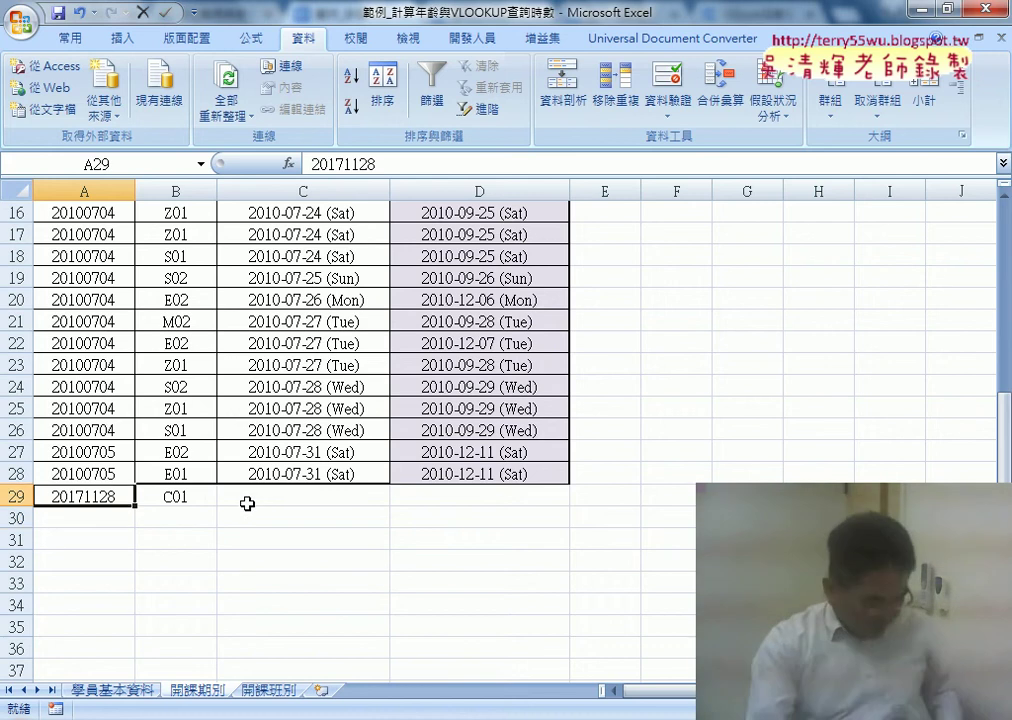
pyautogui.hotkey('ctrl', 'c')
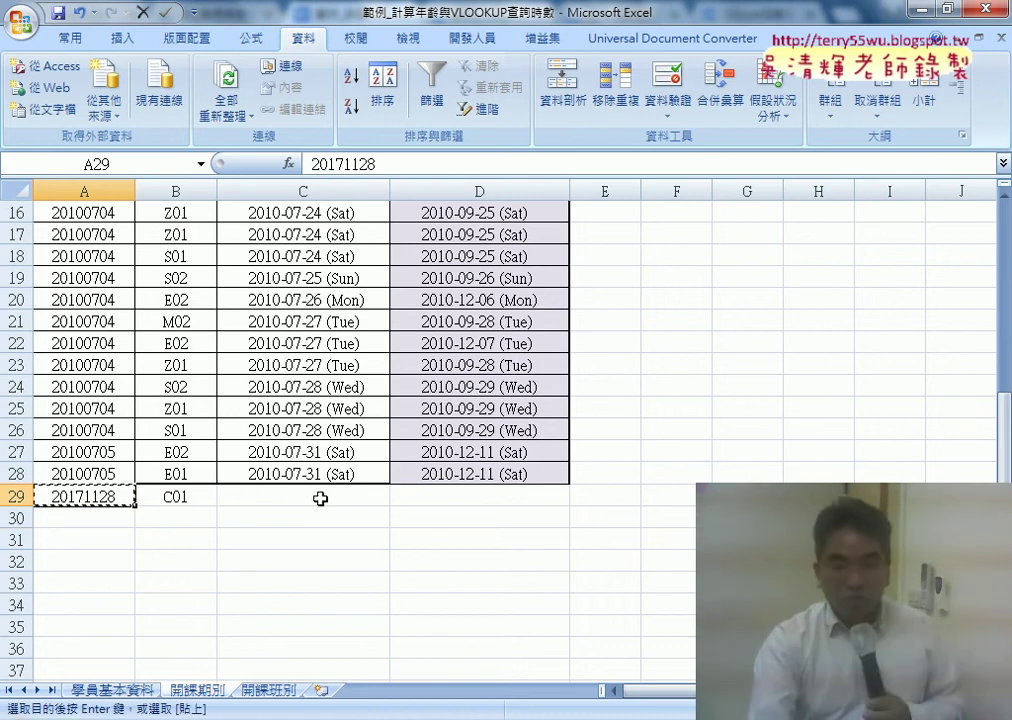
pyautogui.click(326, 497)
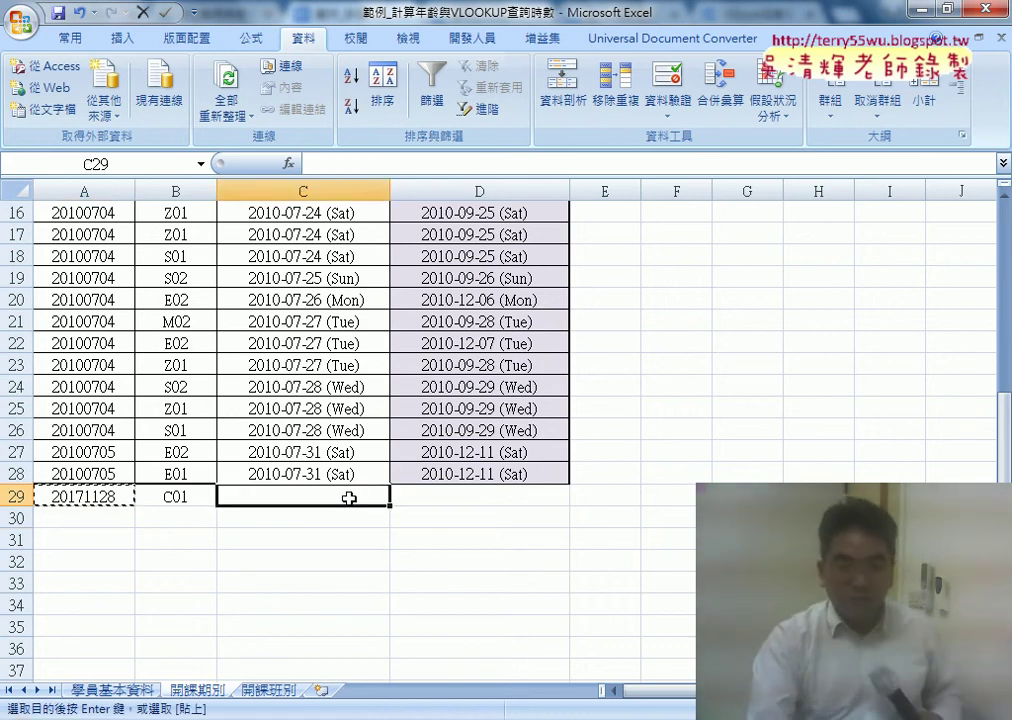
pyautogui.hotkey('ctrl', 'v')
pyautogui.click(357, 542)
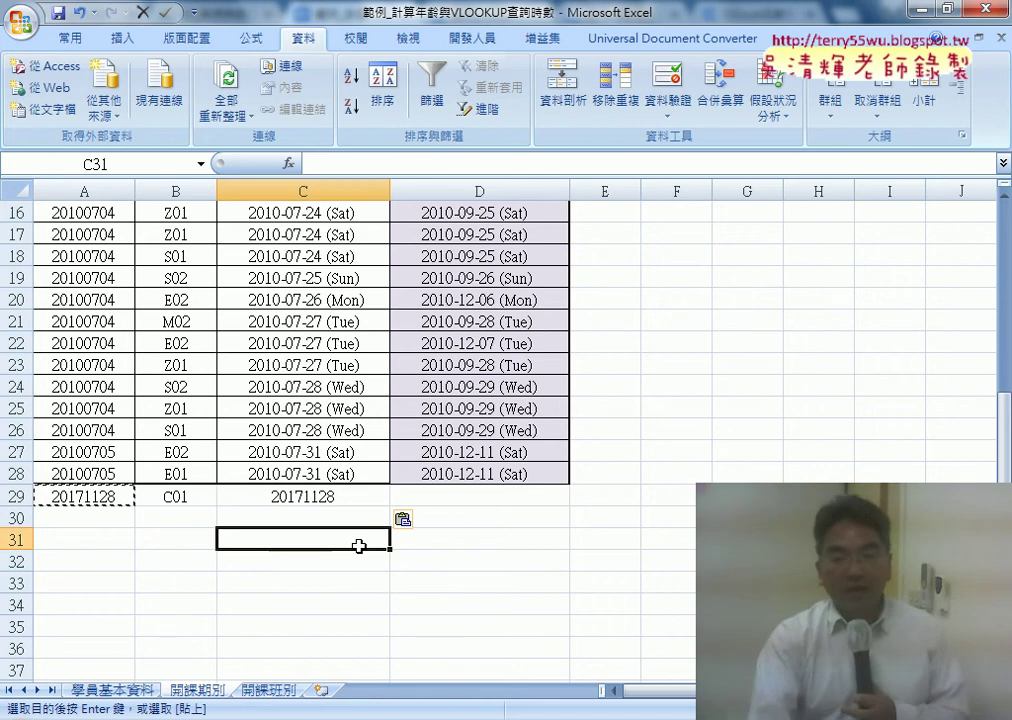
pyautogui.click(323, 500)
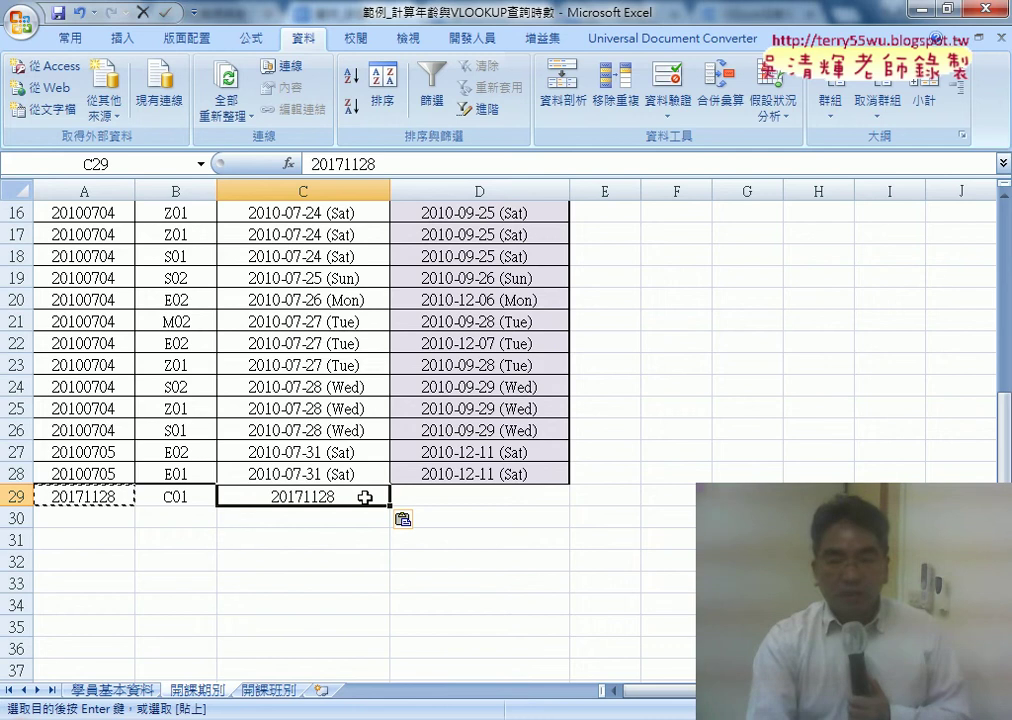
pyautogui.click(446, 497)
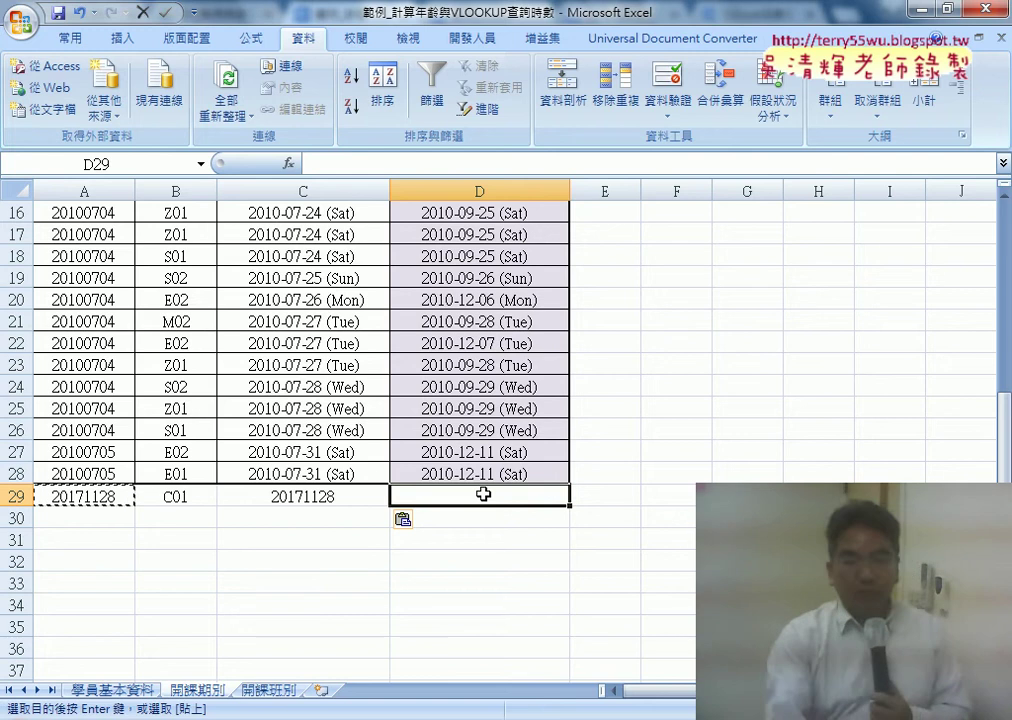
pyautogui.moveTo(497, 517); pyautogui.dragTo(508, 519)
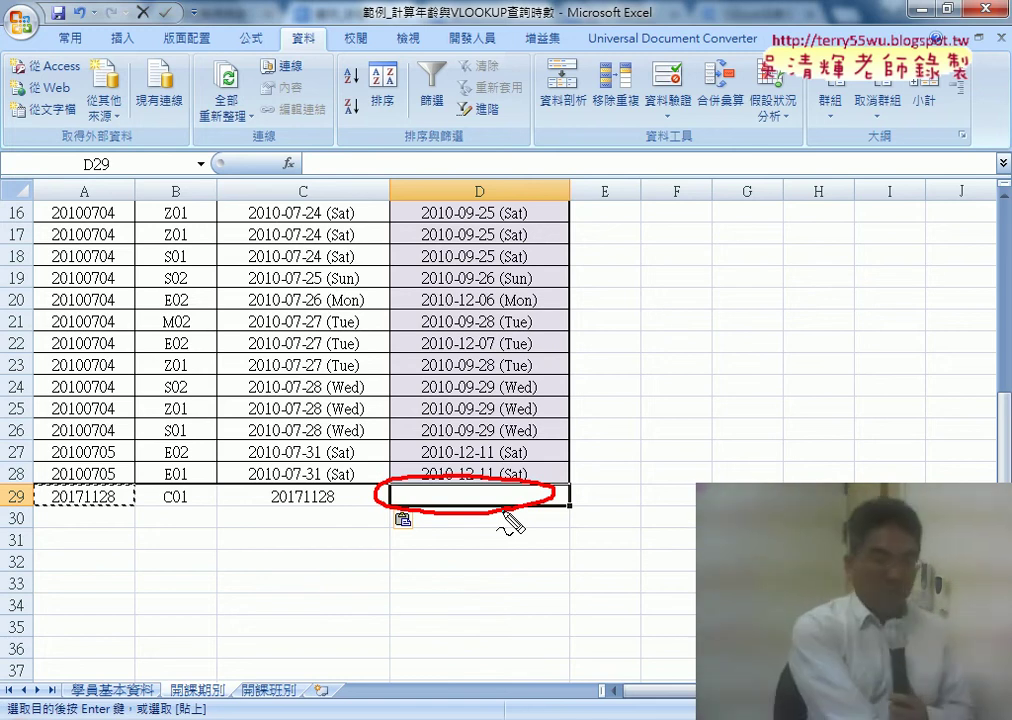
pyautogui.press('Escape')
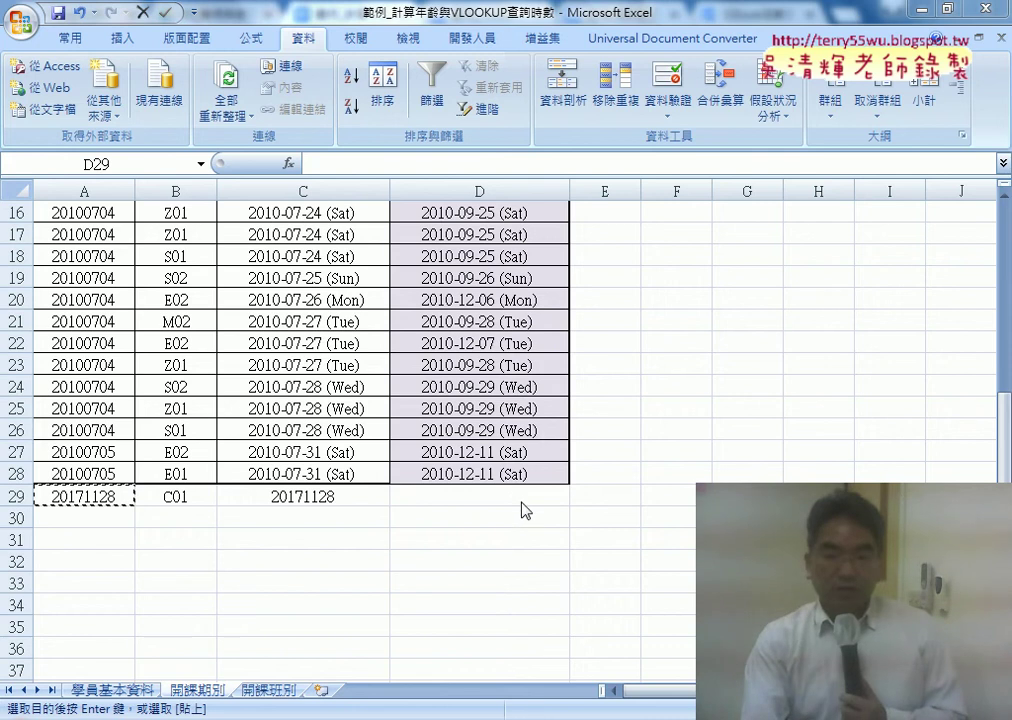
# Step: Fill D28's end-date formula into D29 and change C29 to the date 2017/11/28
pyautogui.click(508, 474)
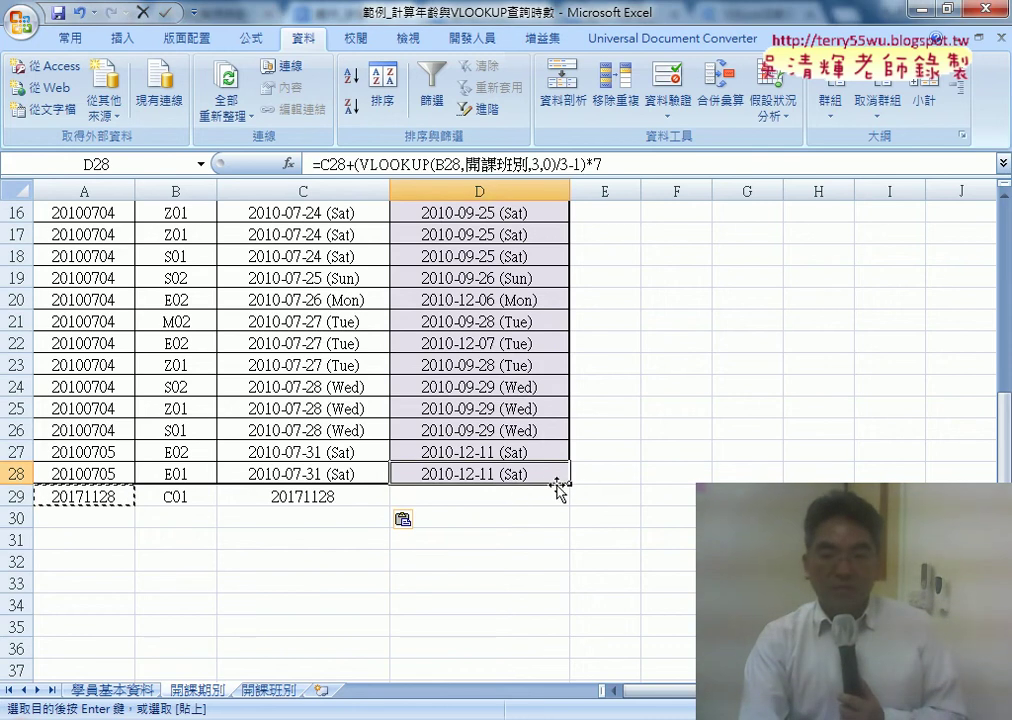
pyautogui.moveTo(558, 486); pyautogui.dragTo(568, 506)
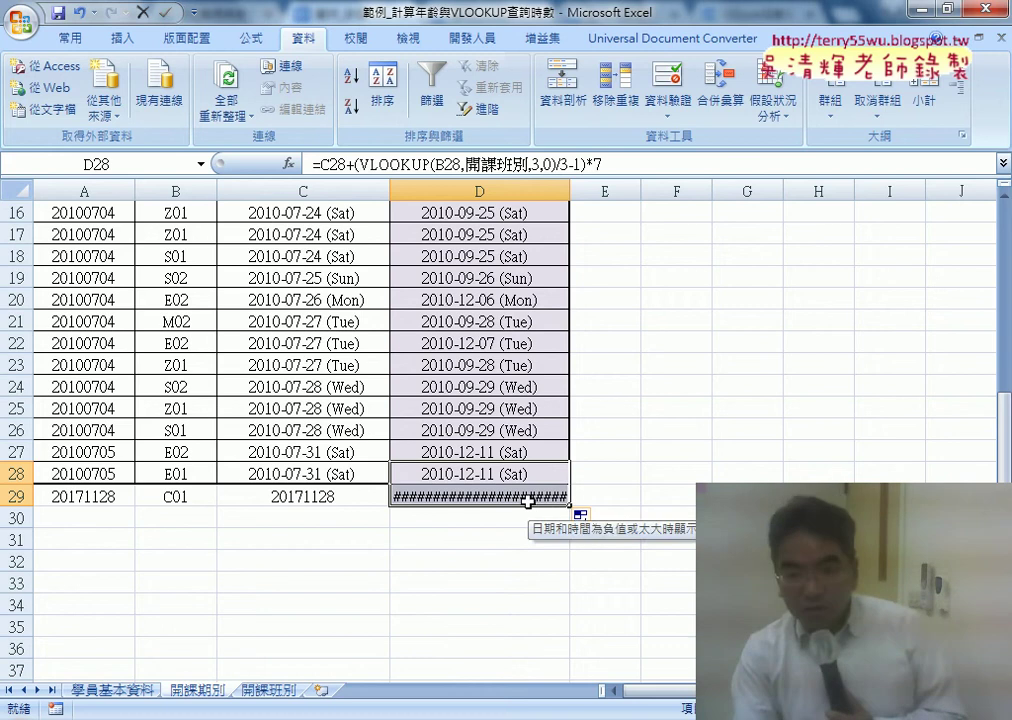
pyautogui.click(339, 496)
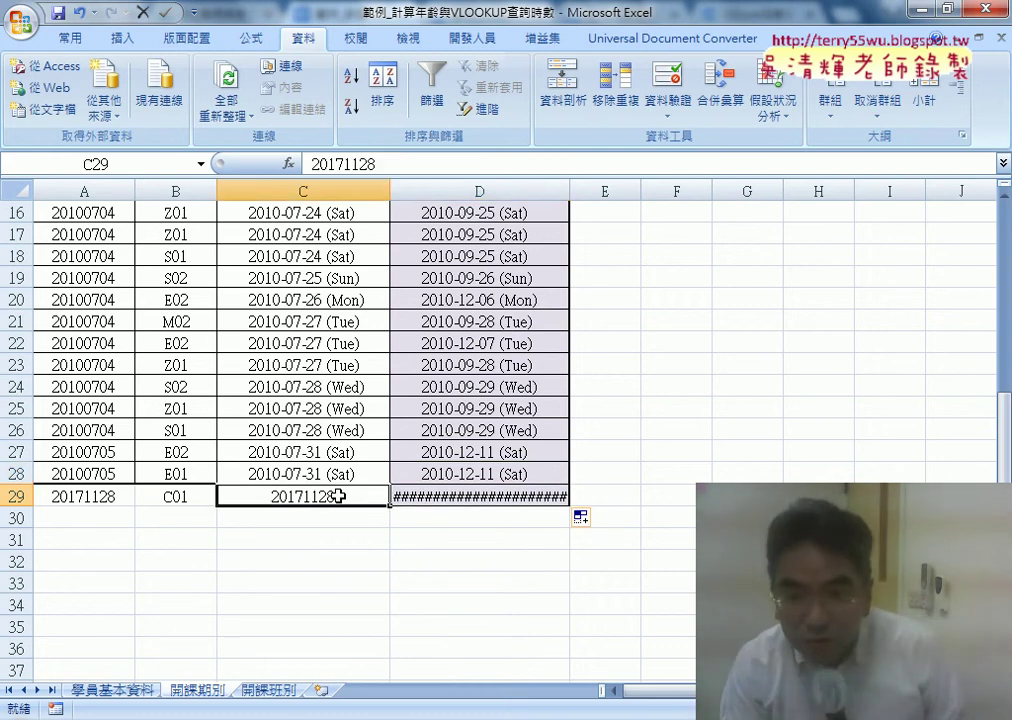
pyautogui.click(349, 165)
pyautogui.write('/')
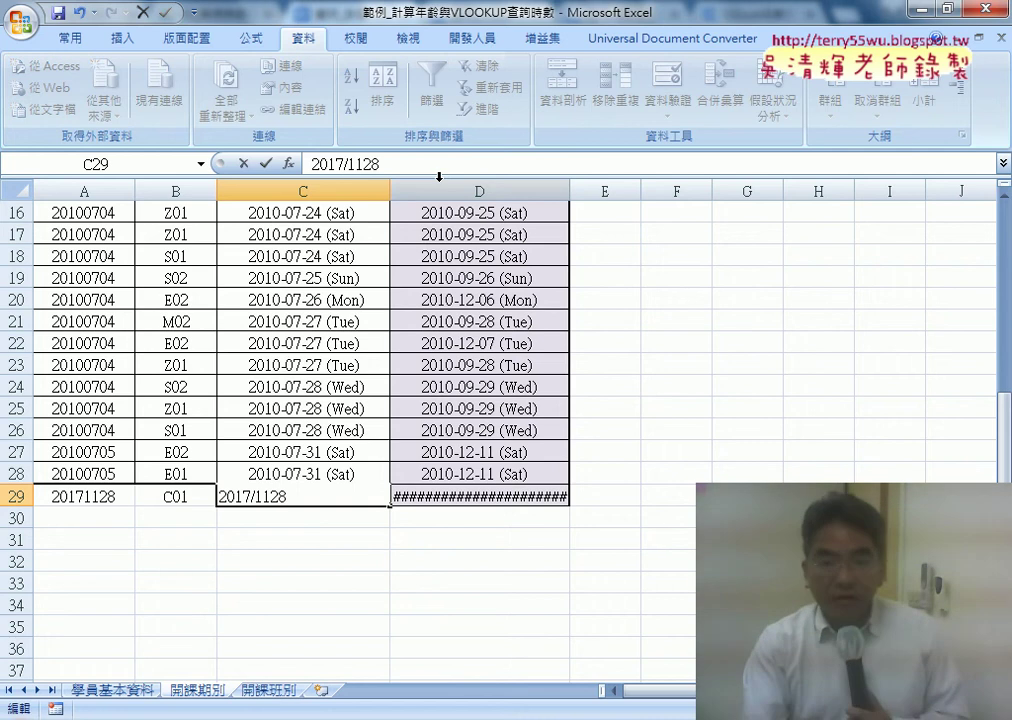
pyautogui.click(363, 164)
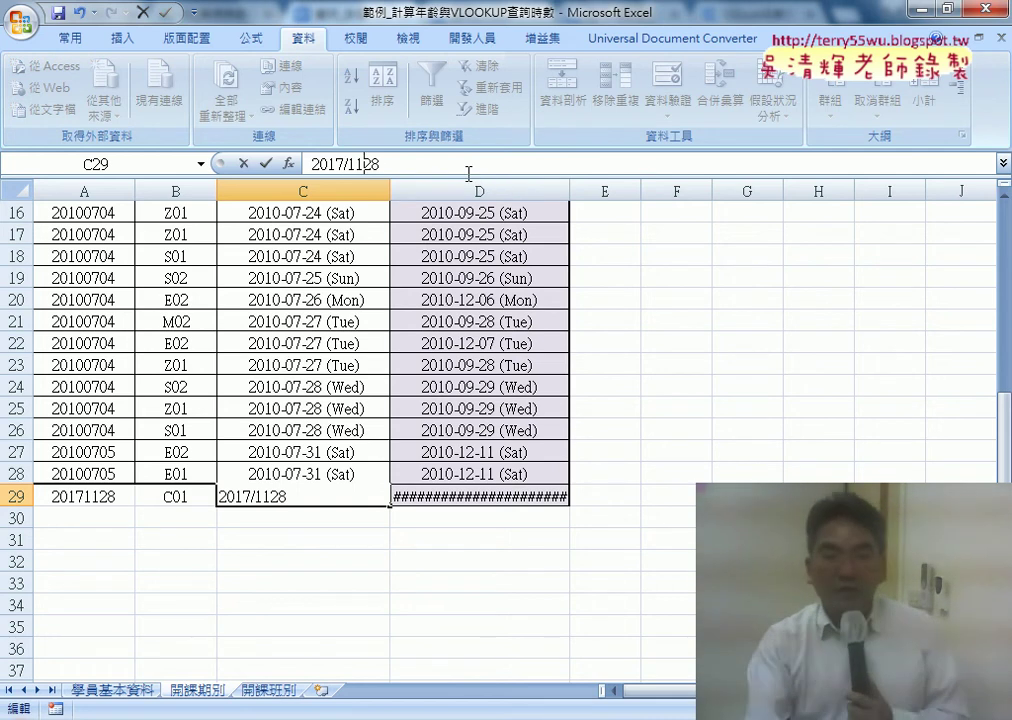
pyautogui.write('/')
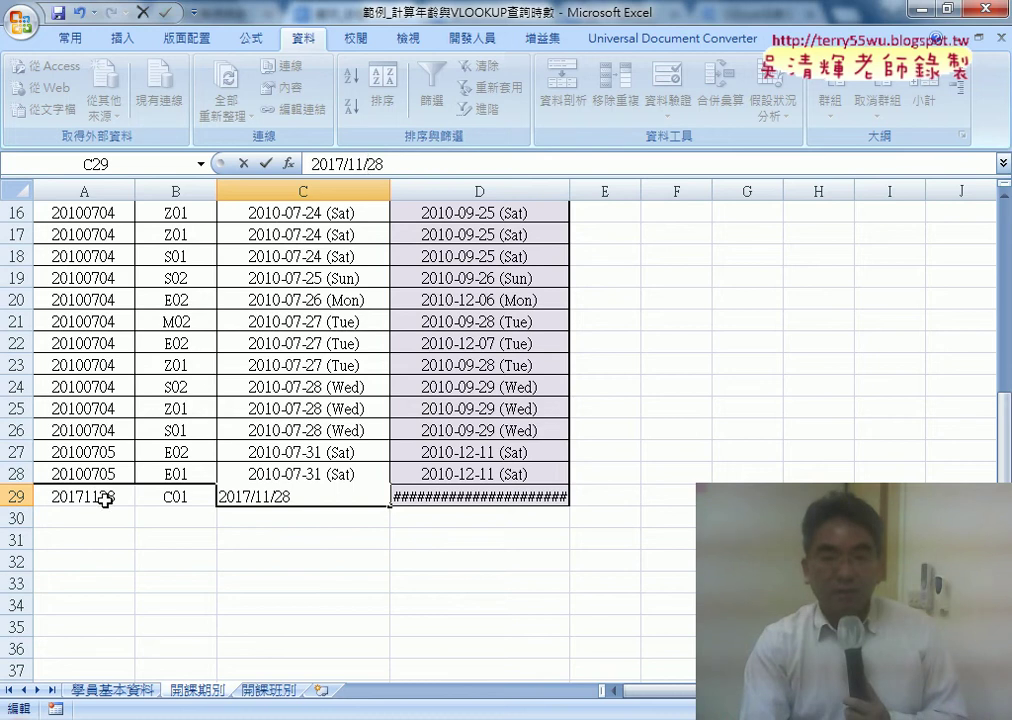
pyautogui.click(266, 164)
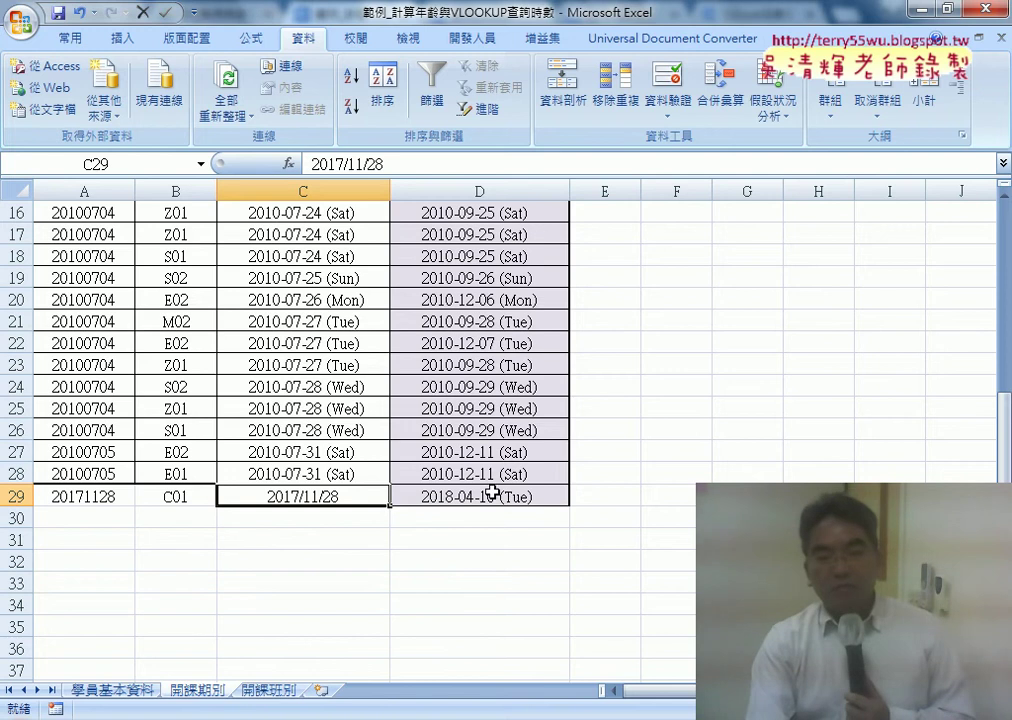
# Step: Give row 30 class code C03 and start date 2017/11/29
pyautogui.click(178, 514)
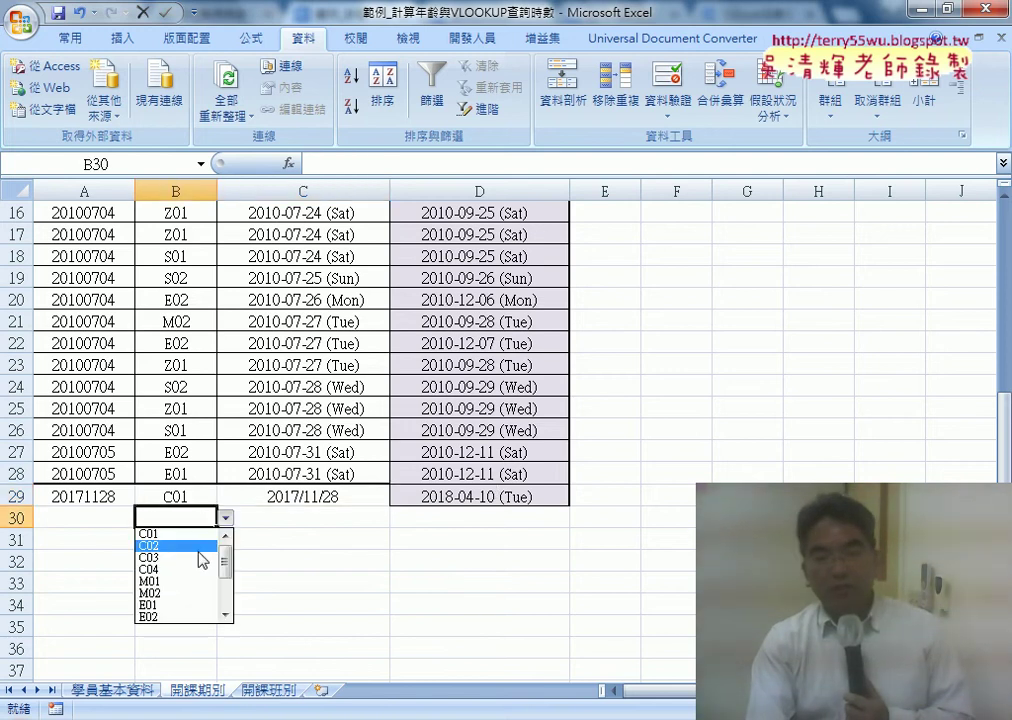
pyautogui.click(200, 557)
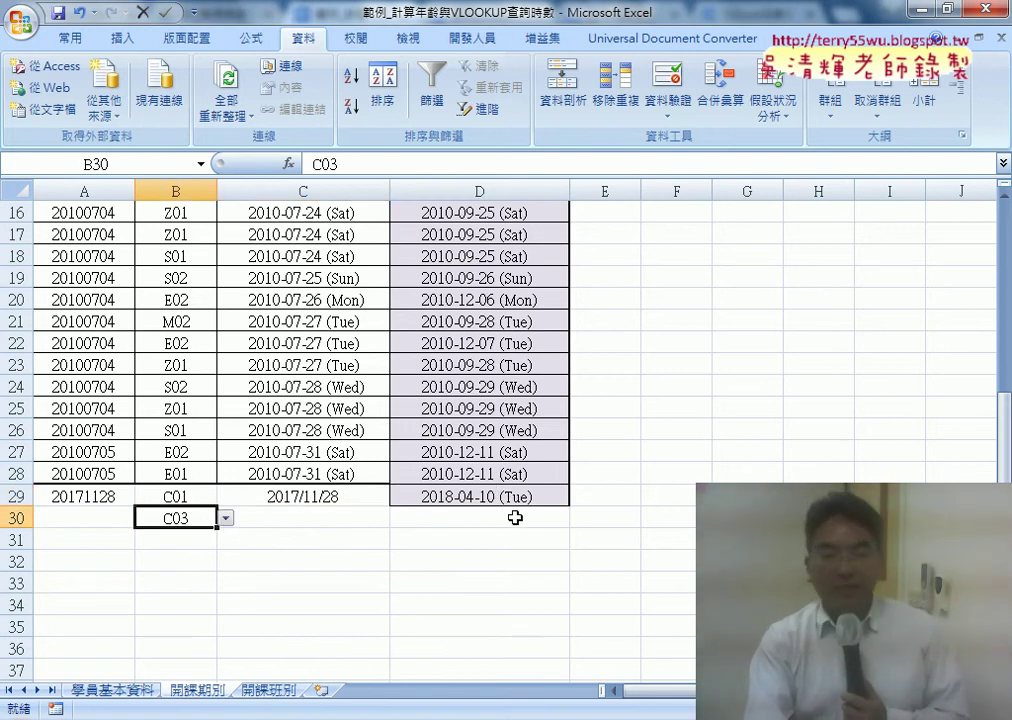
pyautogui.click(318, 518)
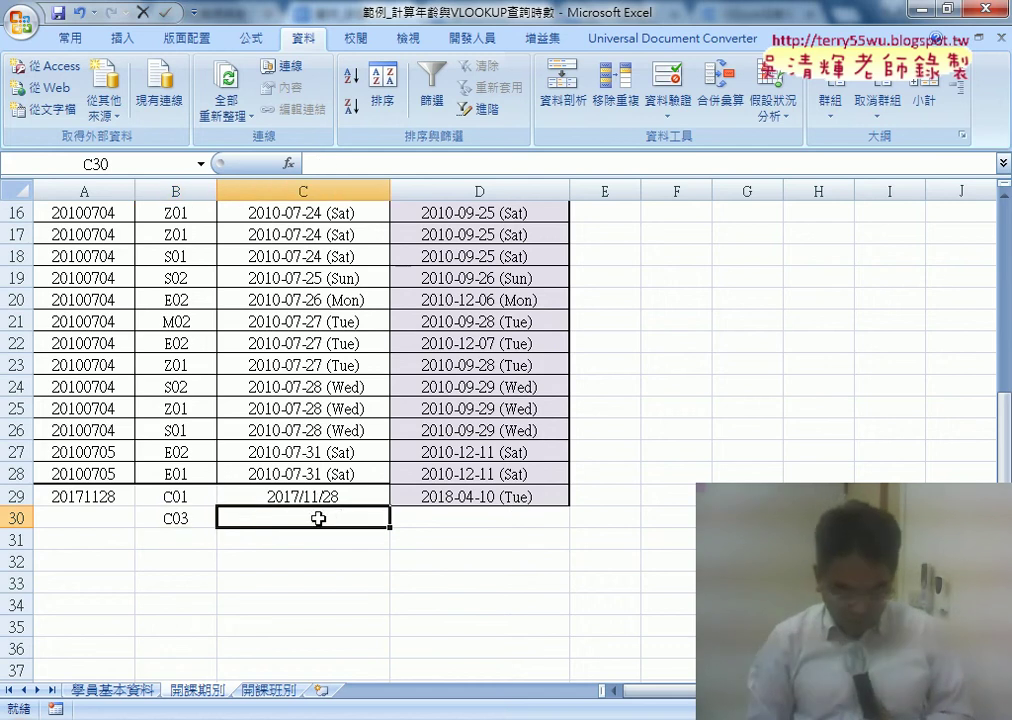
pyautogui.write('20')
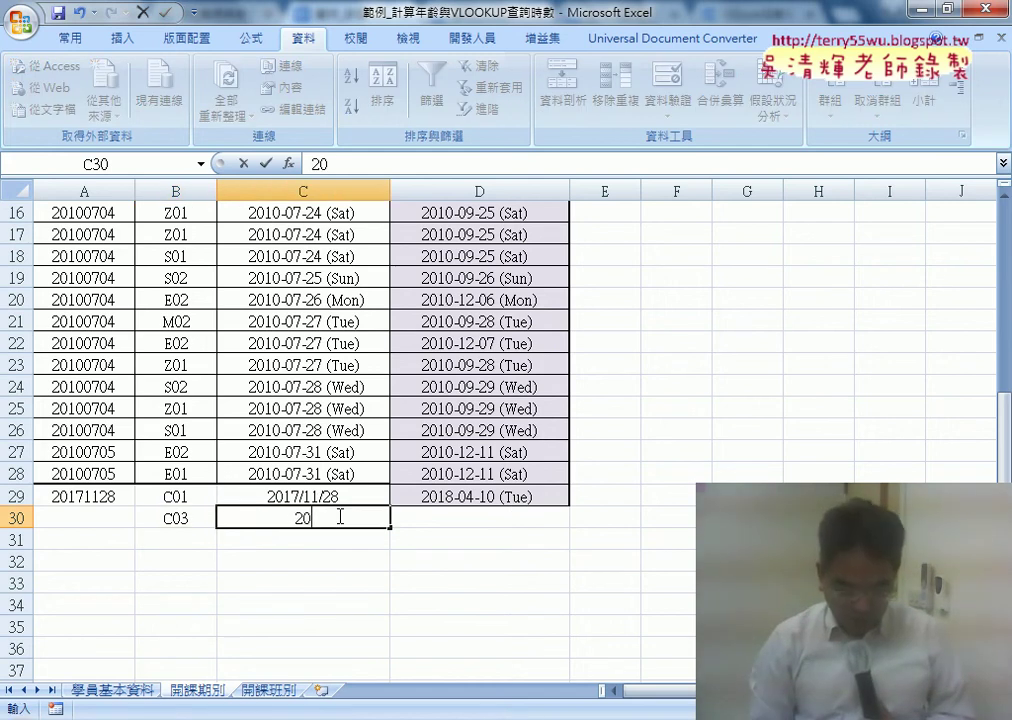
pyautogui.write('17/11/')
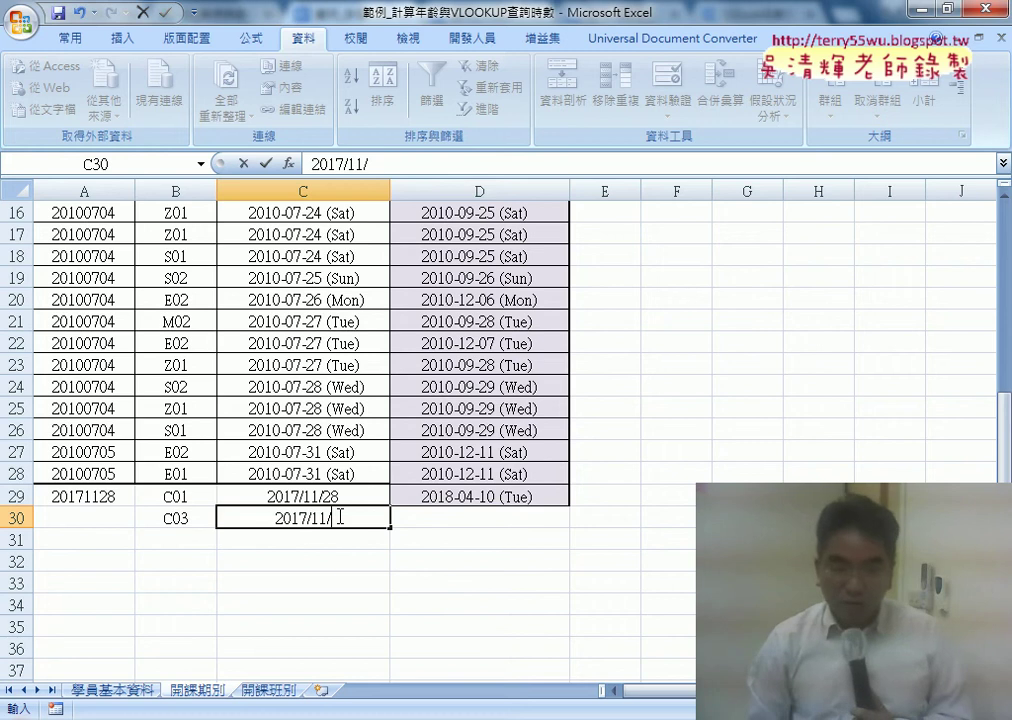
pyautogui.write('29')
pyautogui.press('Return')
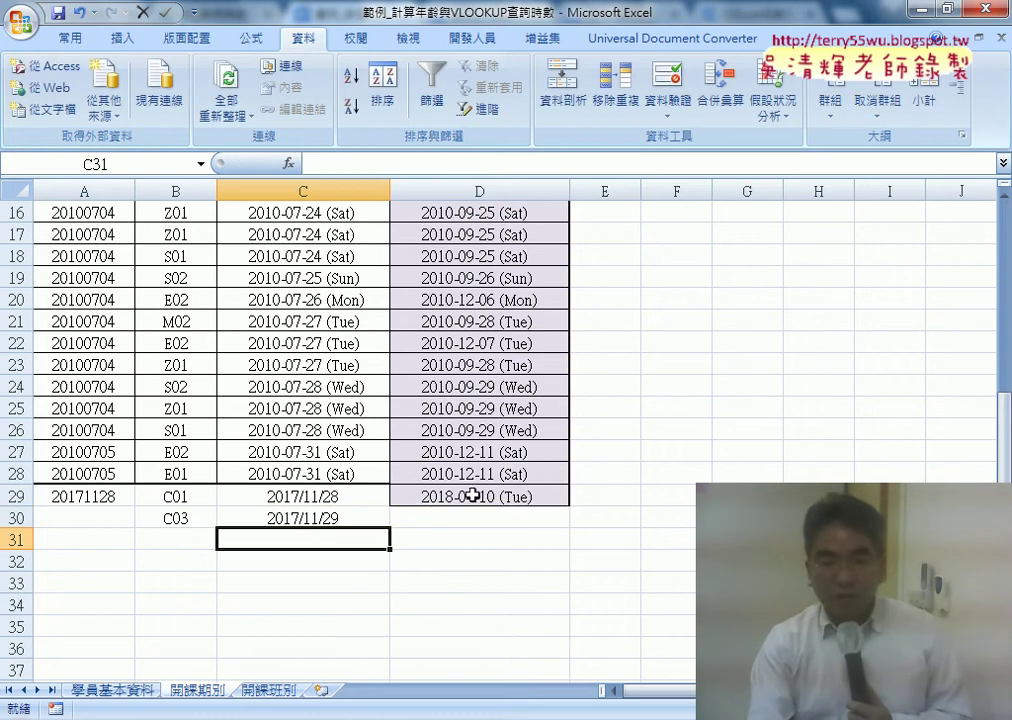
# Step: Fill the end-date formula from D29 into D30, giving 2018-06-20 (Wed)
pyautogui.click(472, 495)
pyautogui.moveTo(569, 506); pyautogui.dragTo(570, 527)
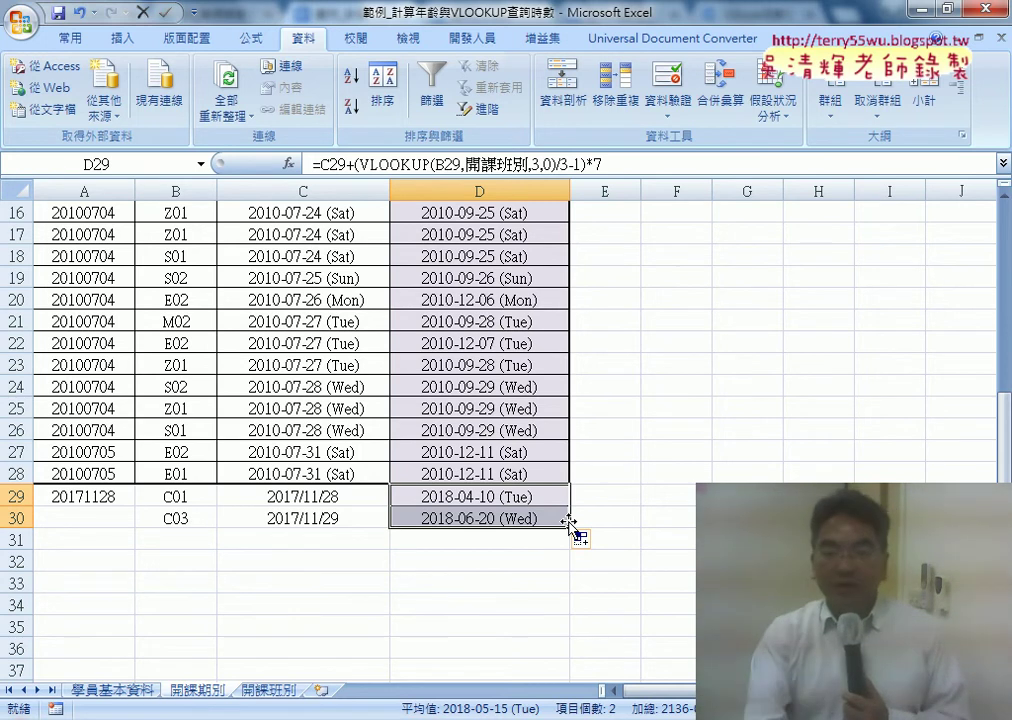
pyautogui.click(309, 544)
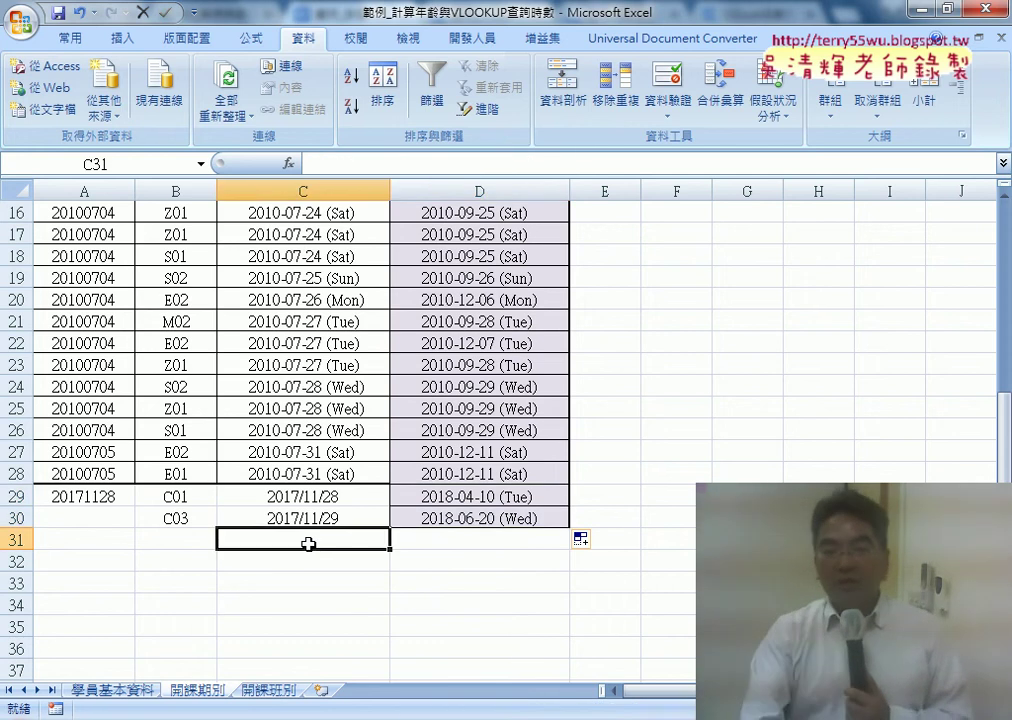
pyautogui.click(472, 540)
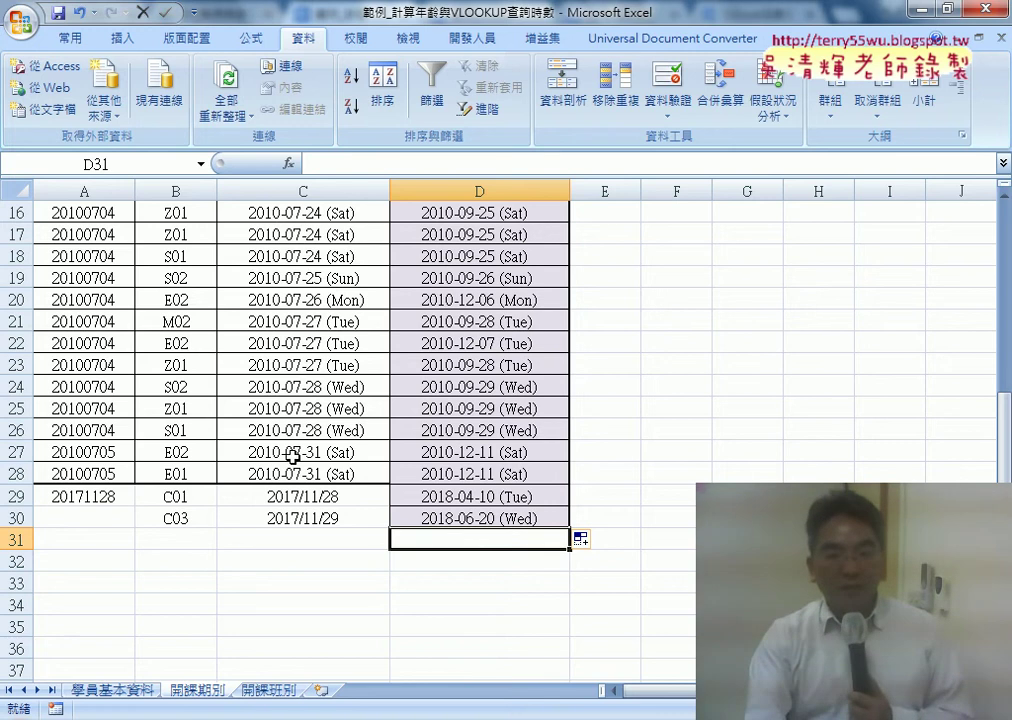
pyautogui.click(197, 539)
# Step: Set B31's class code to C03
pyautogui.click(227, 541)
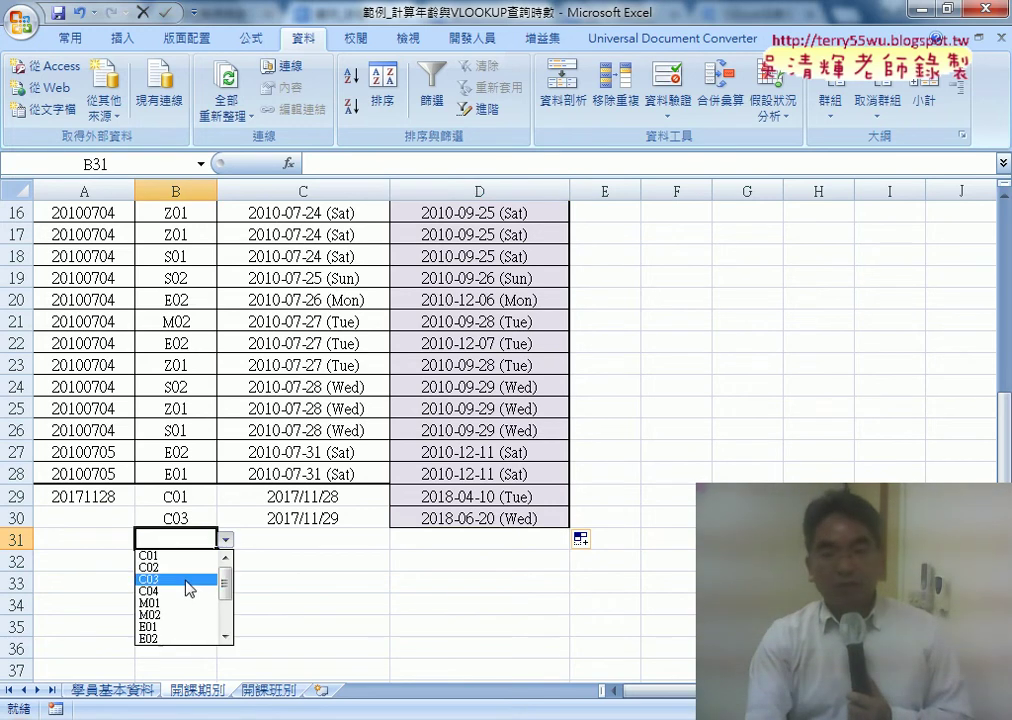
pyautogui.click(190, 580)
pyautogui.click(300, 542)
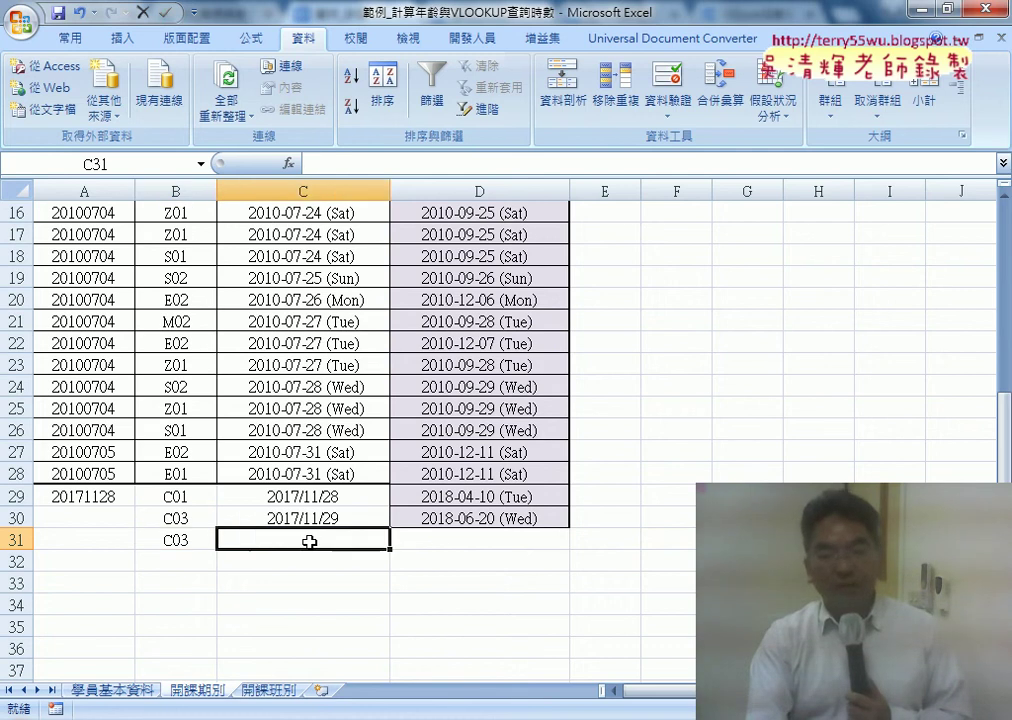
pyautogui.click(398, 545)
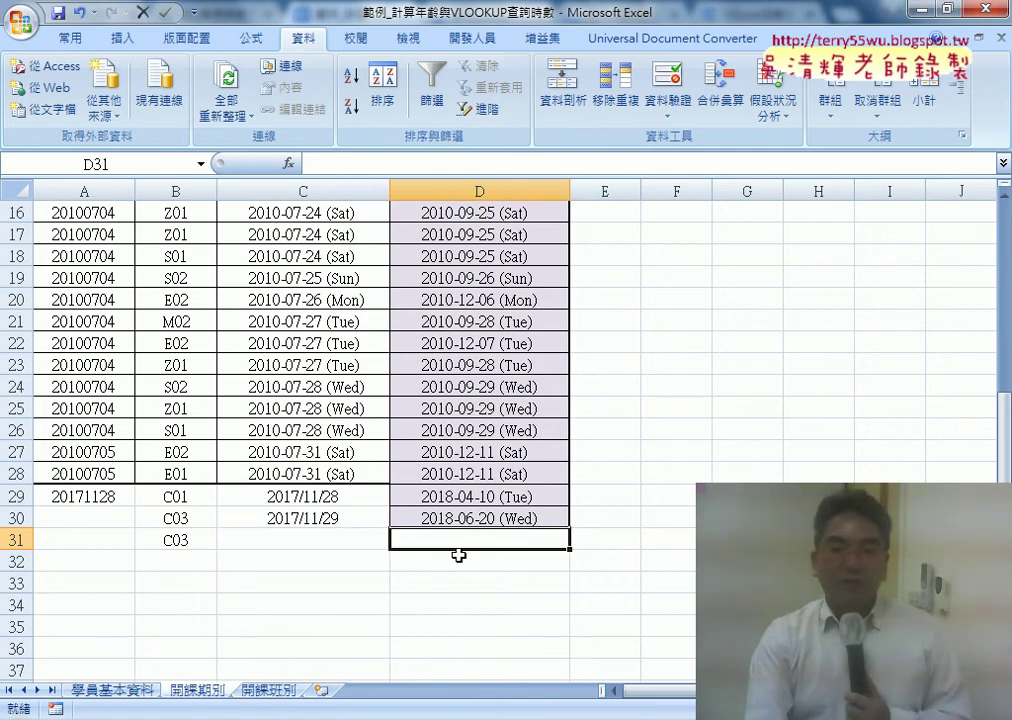
# Step: Select the old end-date formula text of D2 in the formula bar
pyautogui.click(468, 522)
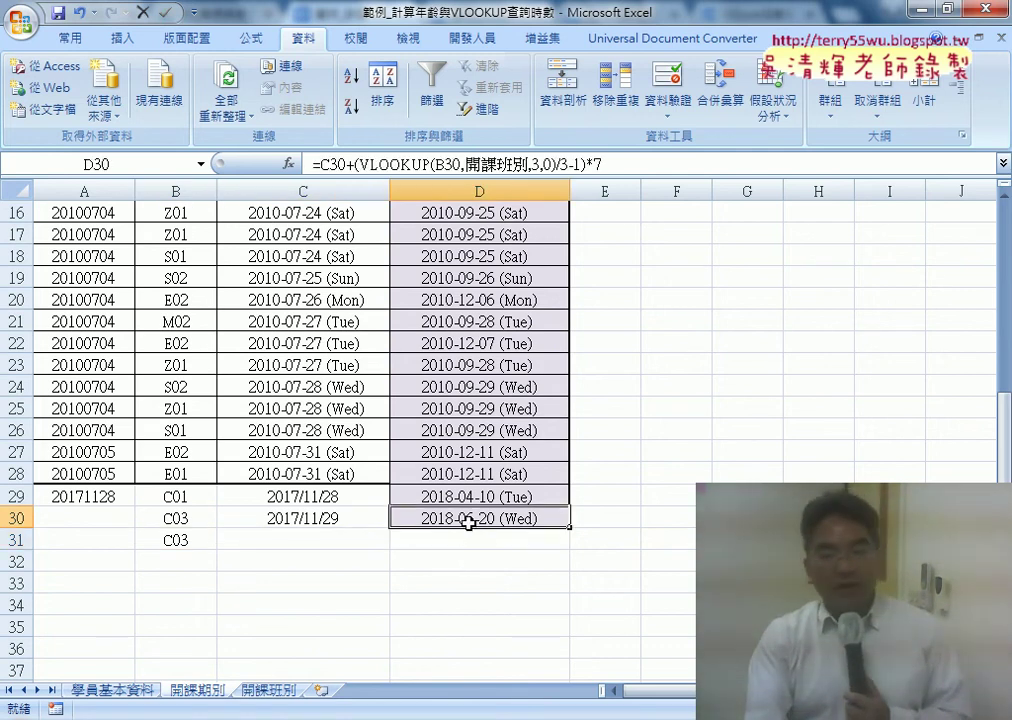
pyautogui.moveTo(468, 522); pyautogui.dragTo(477, 160)
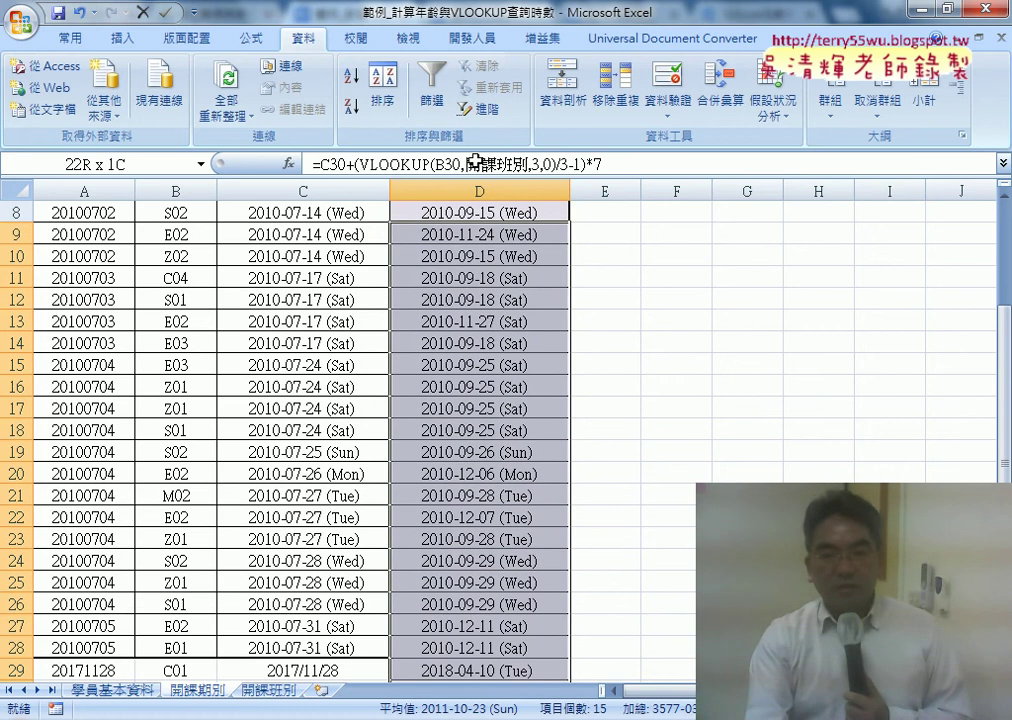
pyautogui.click(479, 233)
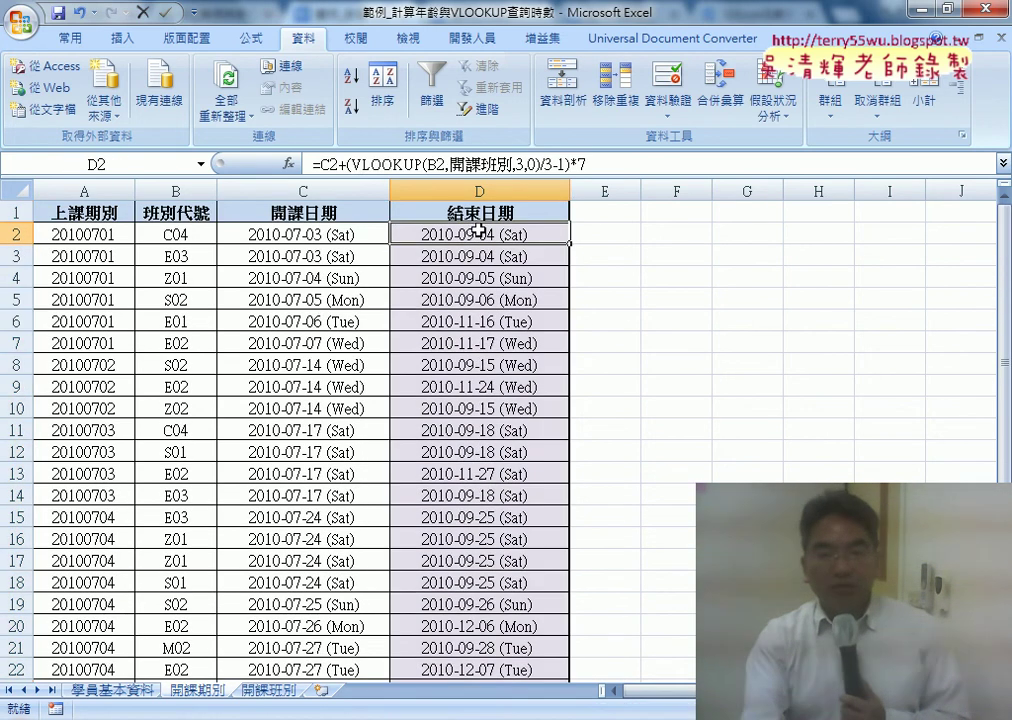
pyautogui.moveTo(320, 163); pyautogui.dragTo(600, 158)
# Step: Cut D2's old formula and insert the IF function from the Logical category
pyautogui.rightClick(531, 167)
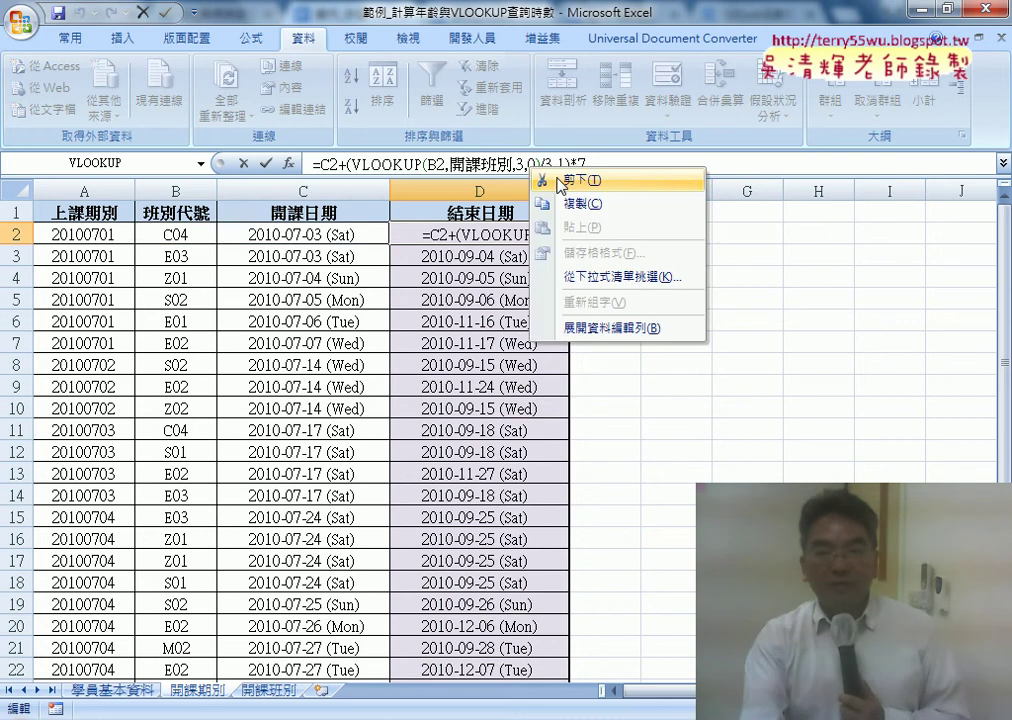
pyautogui.click(566, 181)
pyautogui.click(289, 164)
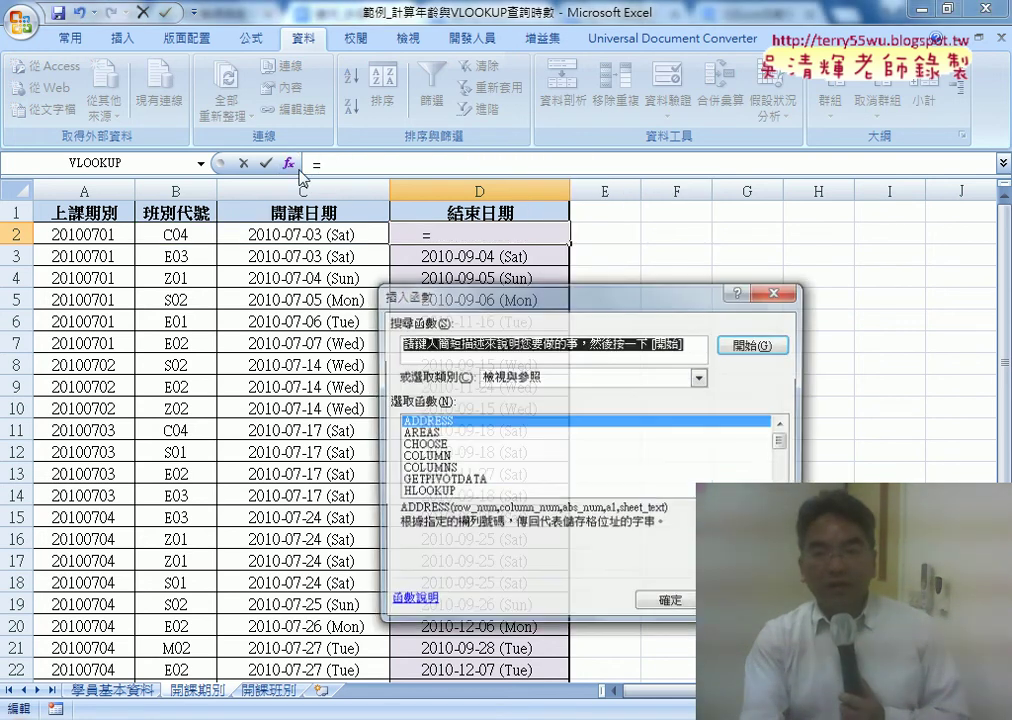
pyautogui.click(526, 379)
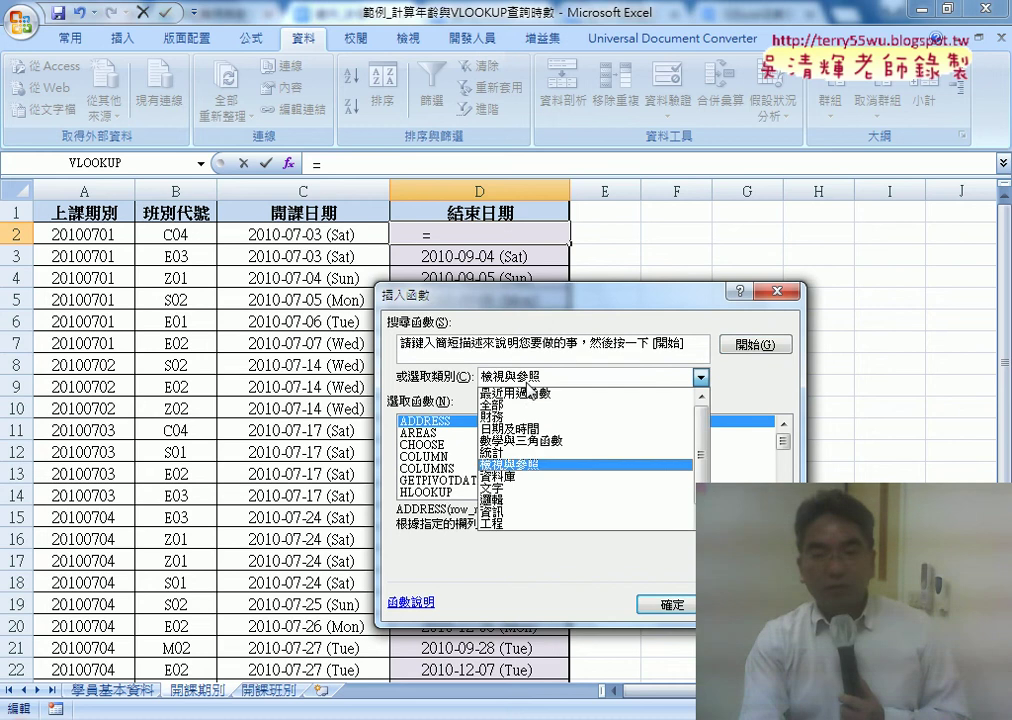
pyautogui.click(521, 499)
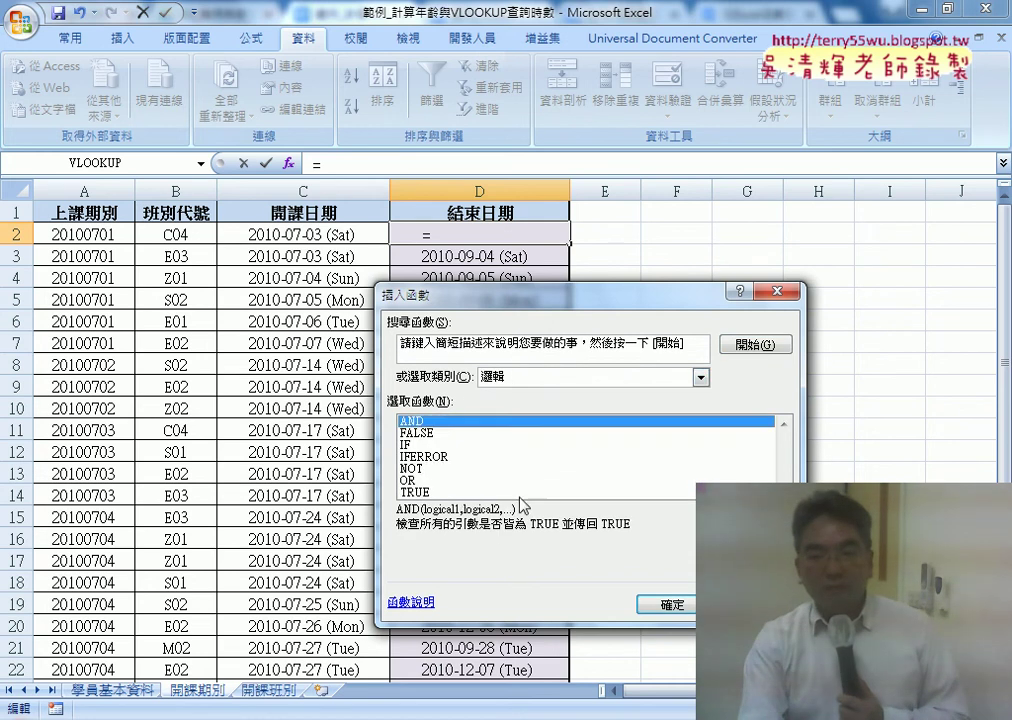
pyautogui.doubleClick(408, 444)
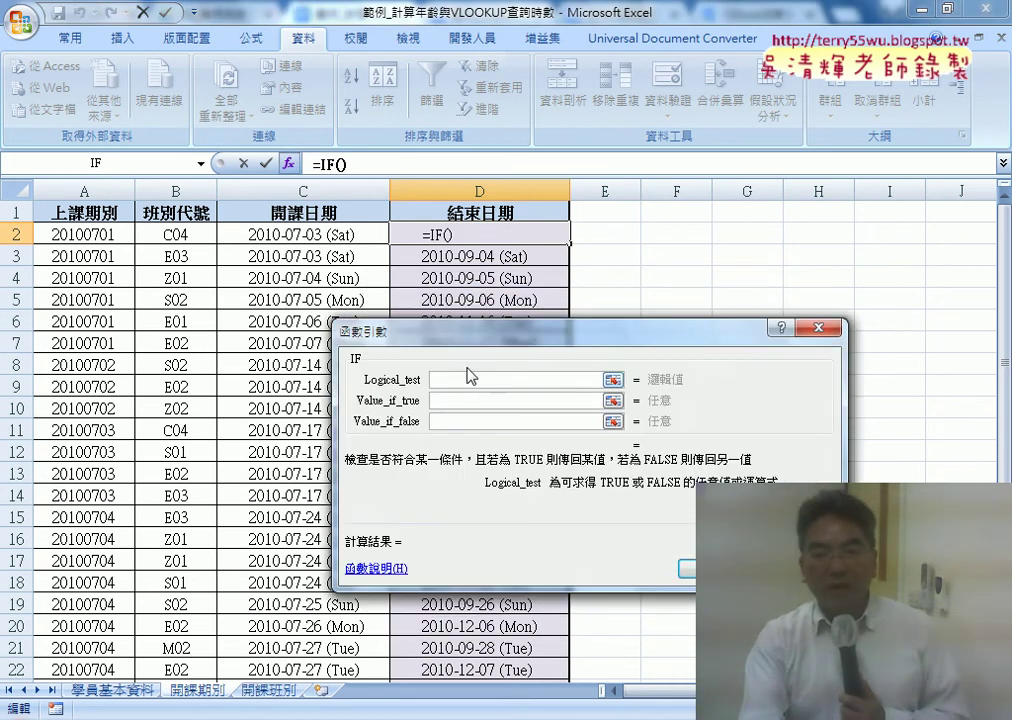
# Step: Set the IF condition to C2="" with an empty "" result for blank dates
pyautogui.click(319, 232)
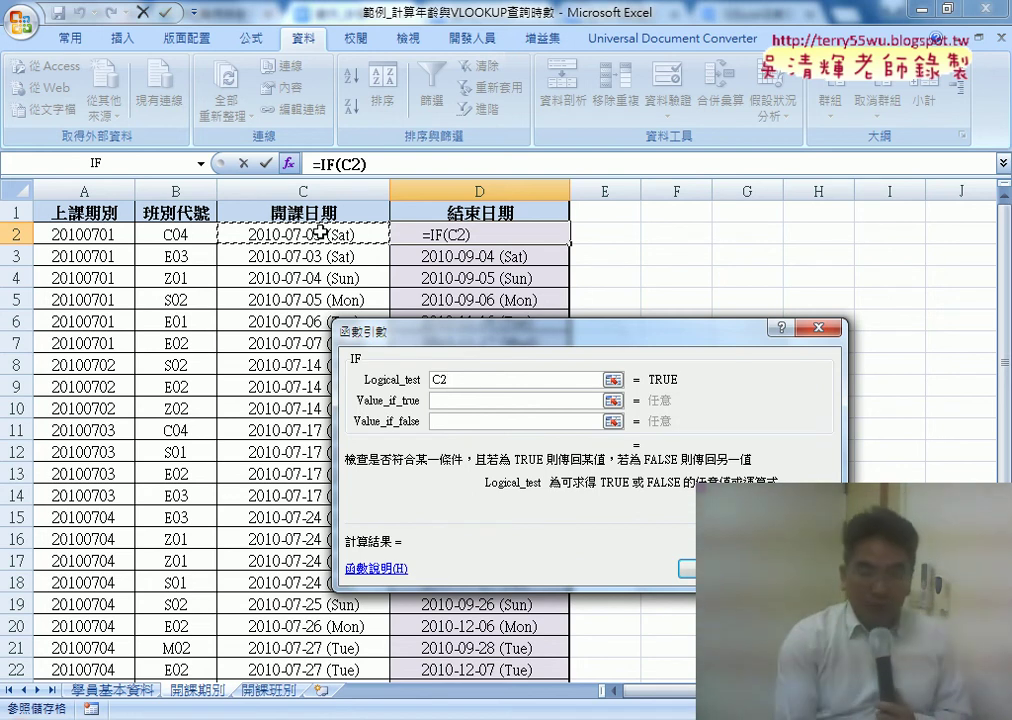
pyautogui.write('<>')
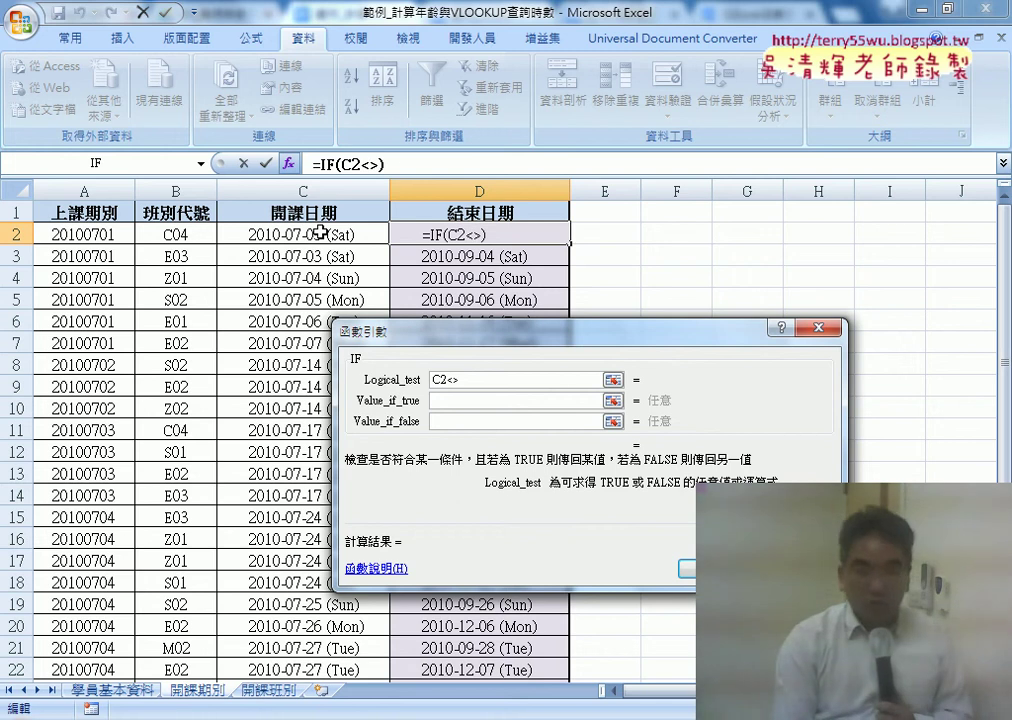
pyautogui.write('""')
pyautogui.press('BackSpace')
pyautogui.press('BackSpace')
pyautogui.press('BackSpace')
pyautogui.press('BackSpace')
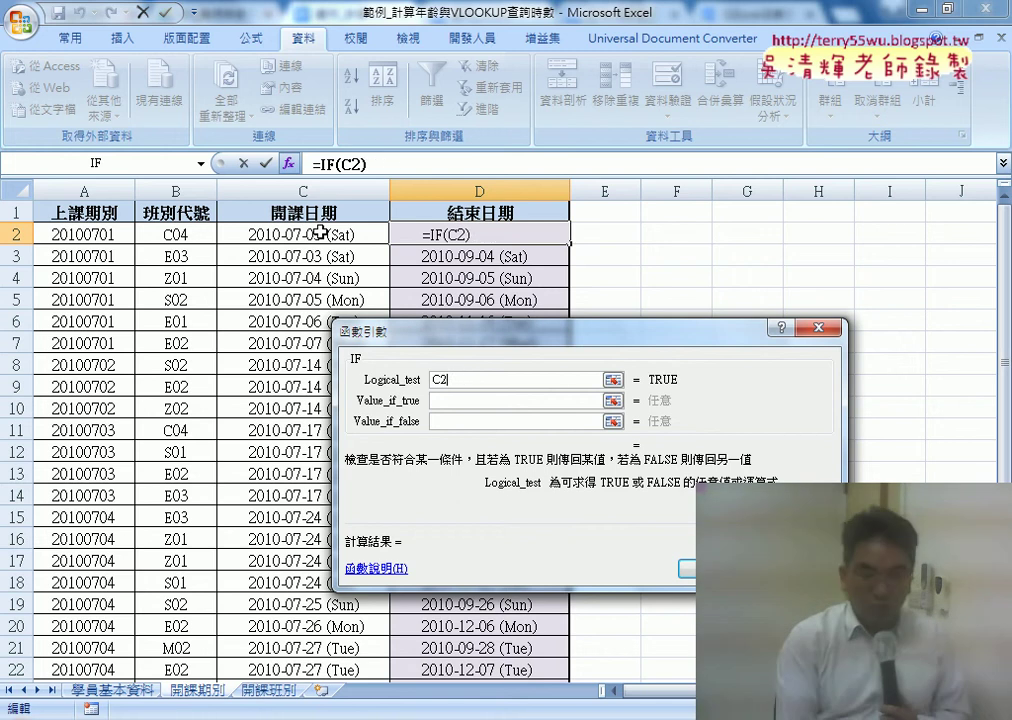
pyautogui.write('=')
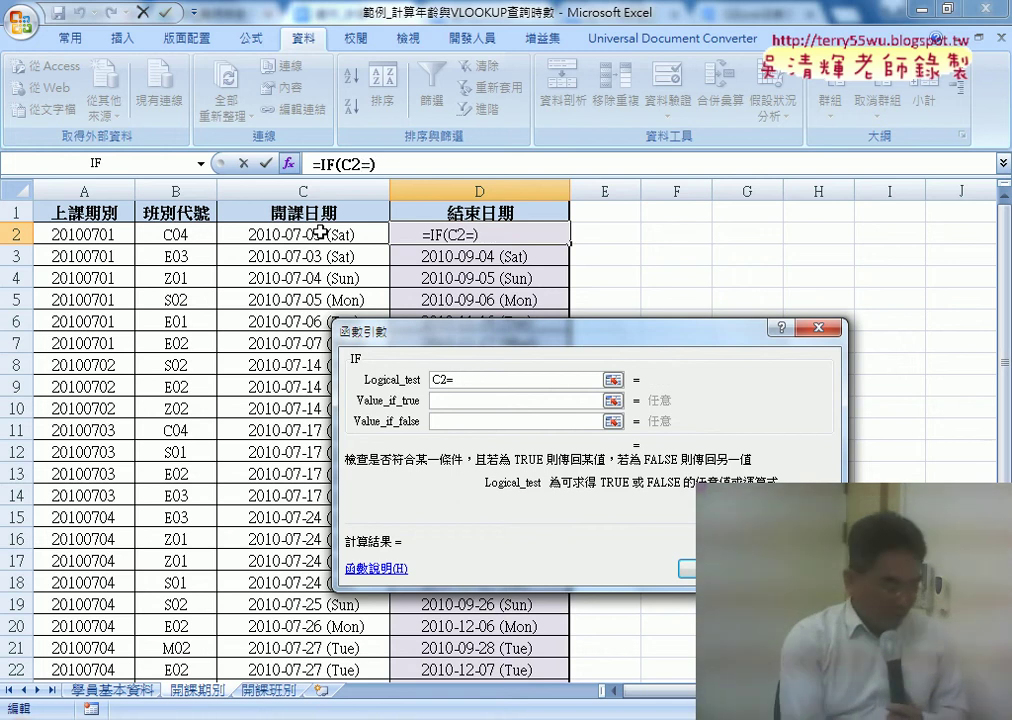
pyautogui.write('""')
pyautogui.press('Tab')
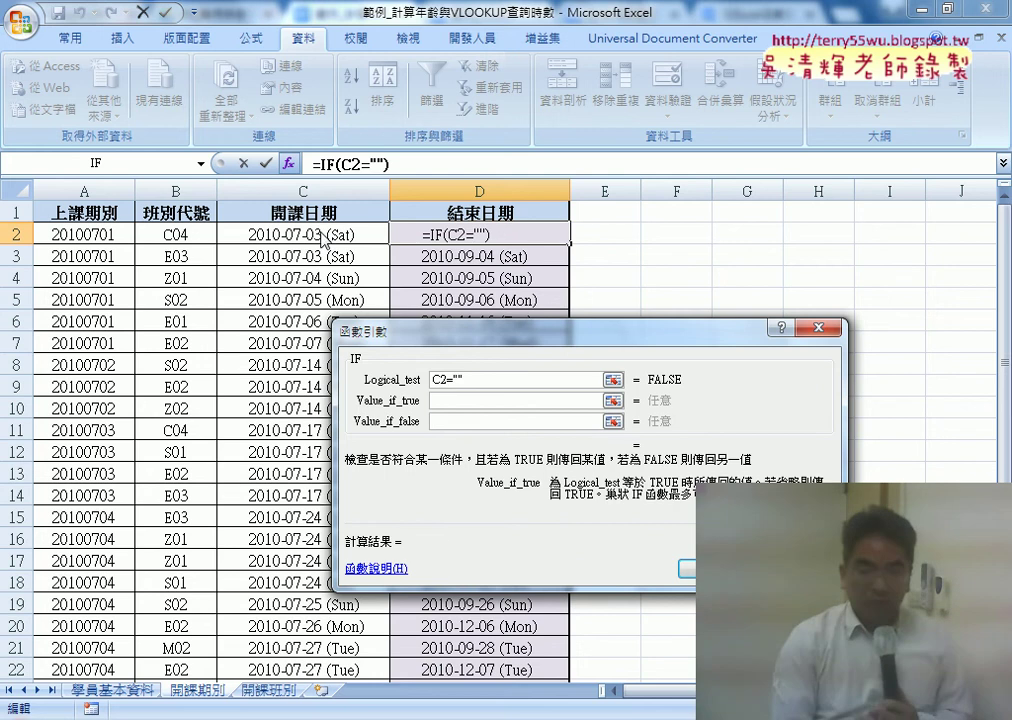
pyautogui.write('""')
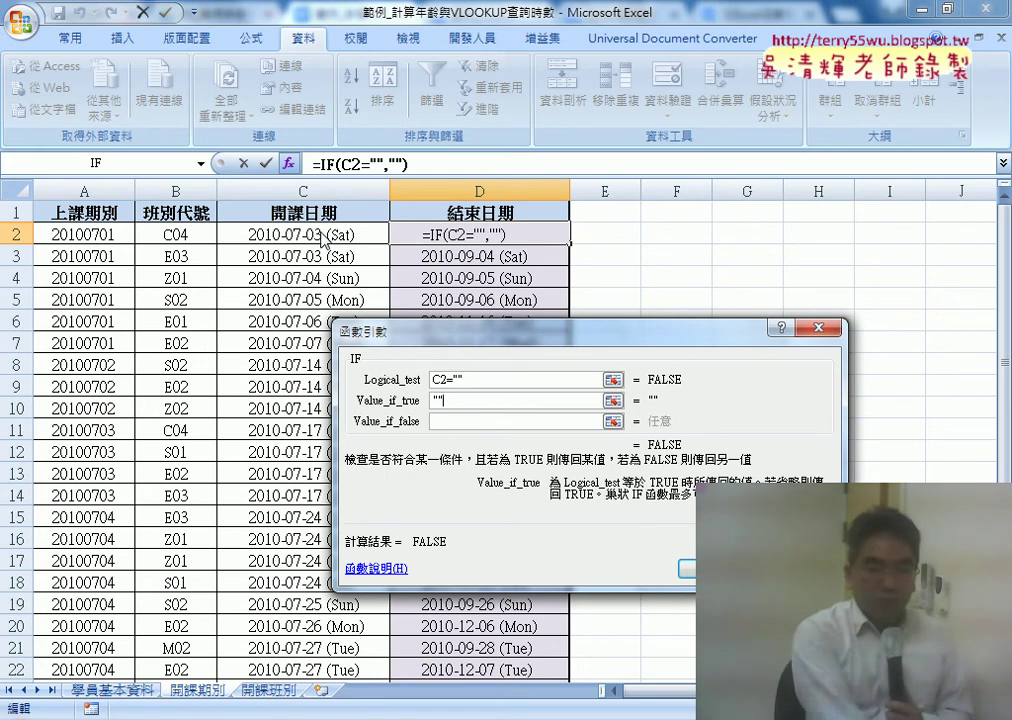
# Step: Use C2+(VLOOKUP(B2,開課班別,3,0)/3-1)*7 as the otherwise result and confirm the formula
pyautogui.press('Tab')
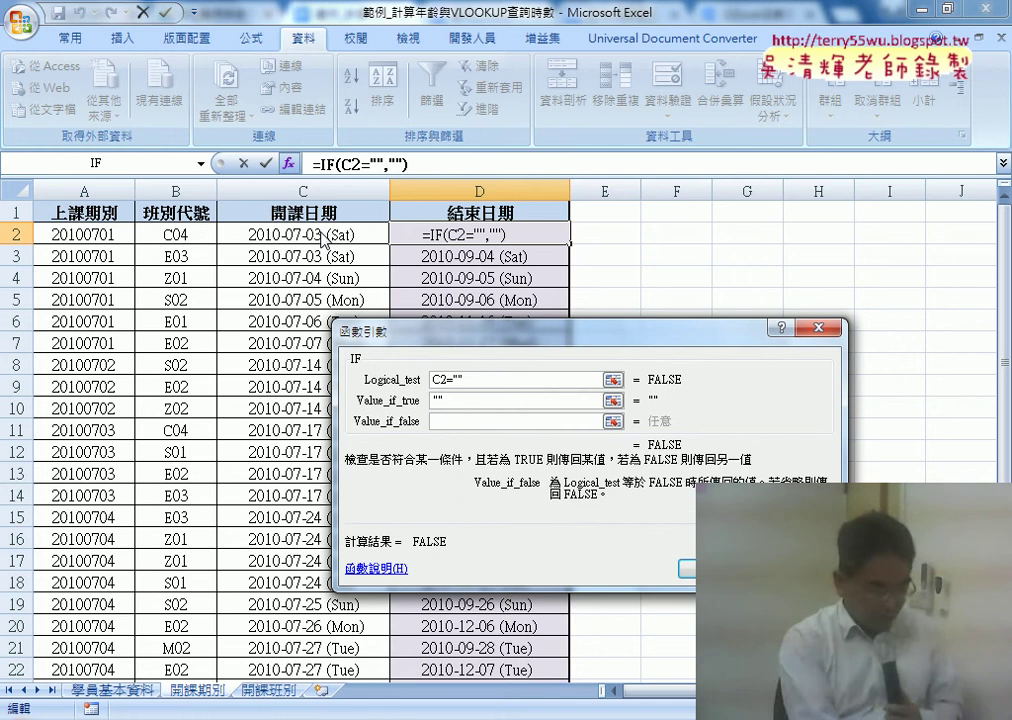
pyautogui.write('C2+(VLOOKUP(B2,開課班別,3,0)/3-1)*7')
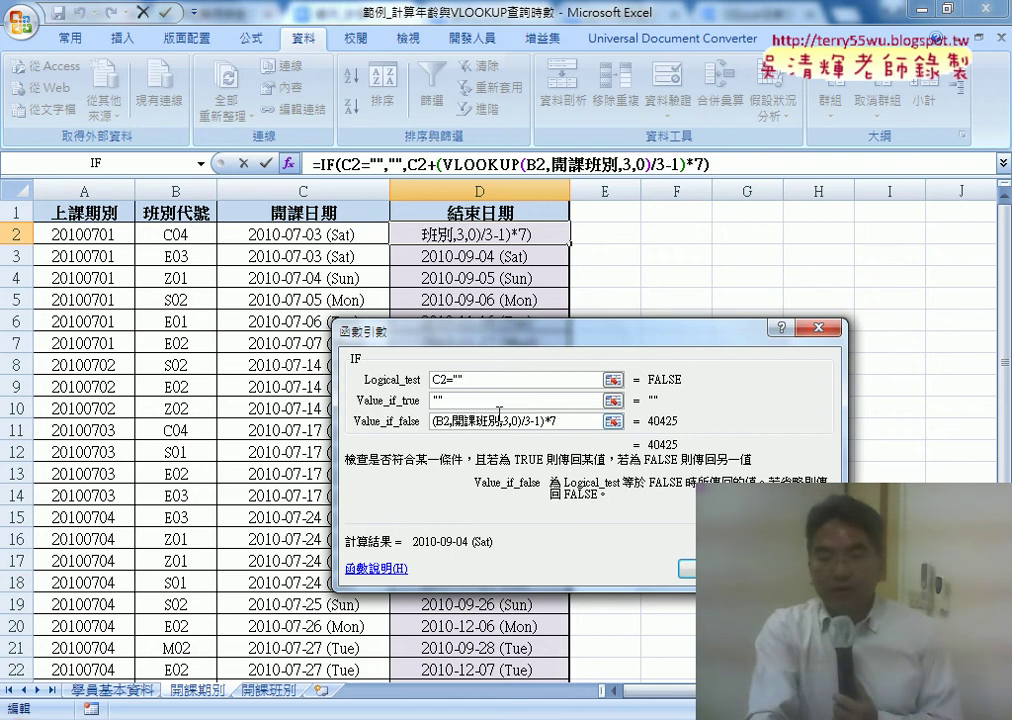
pyautogui.moveTo(499, 412); pyautogui.dragTo(417, 419)
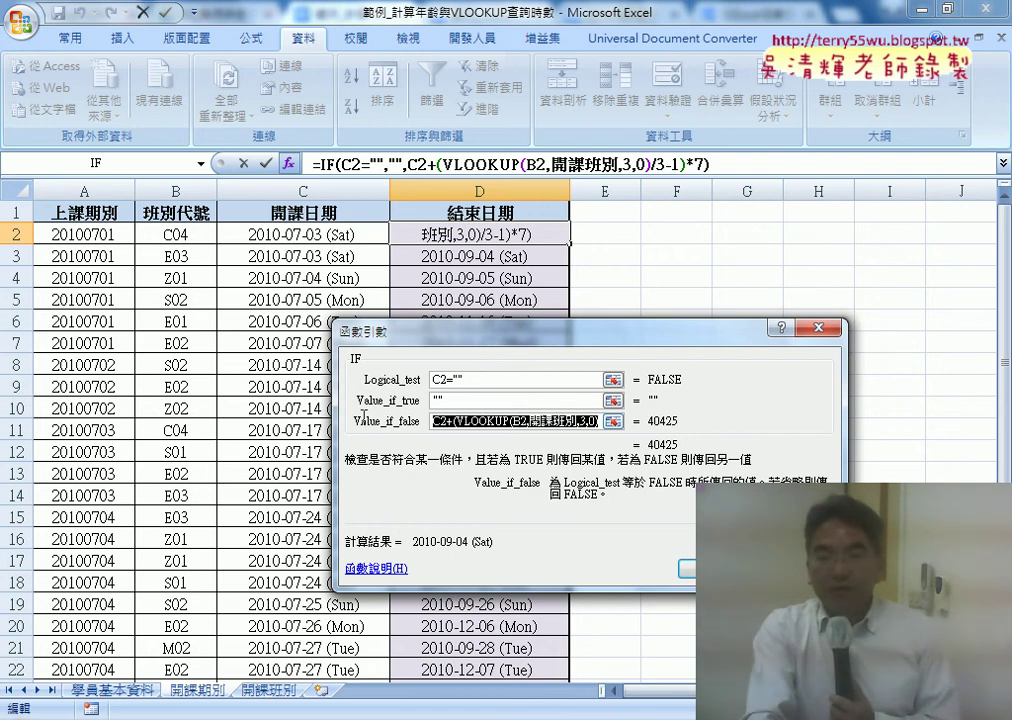
pyautogui.click(448, 405)
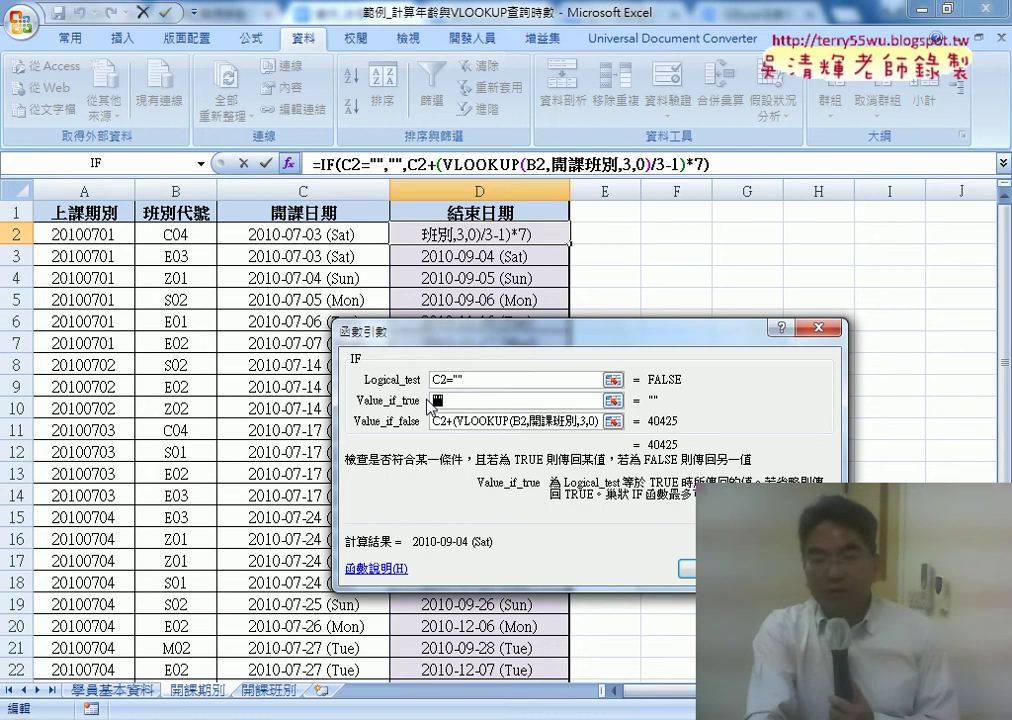
pyautogui.click(463, 379)
pyautogui.click(452, 404)
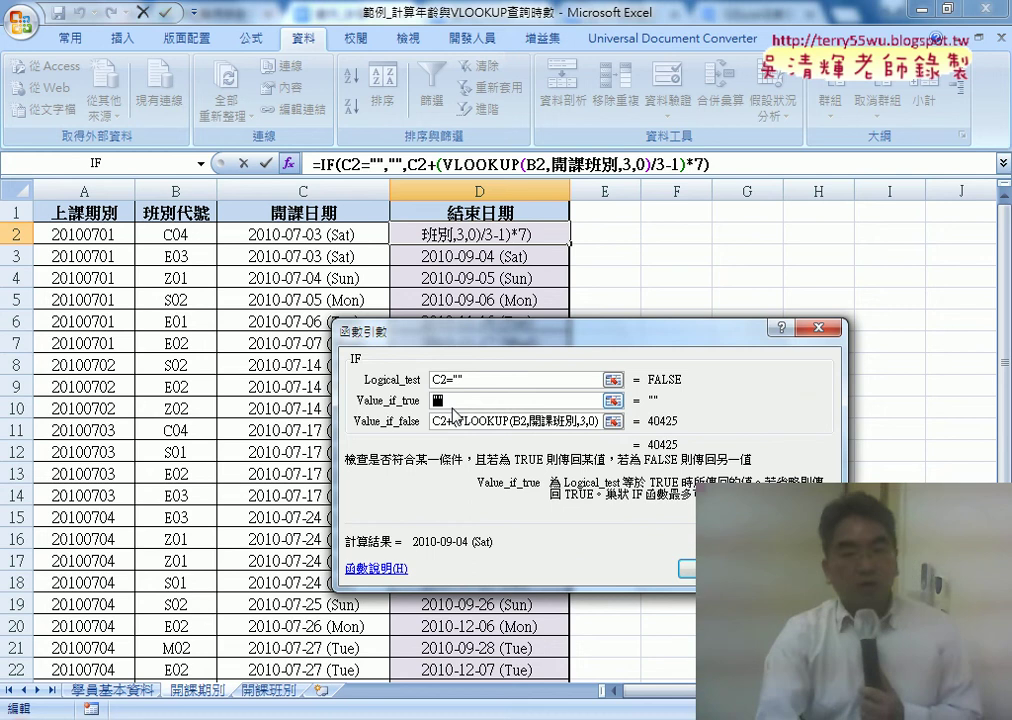
pyautogui.press('Return')
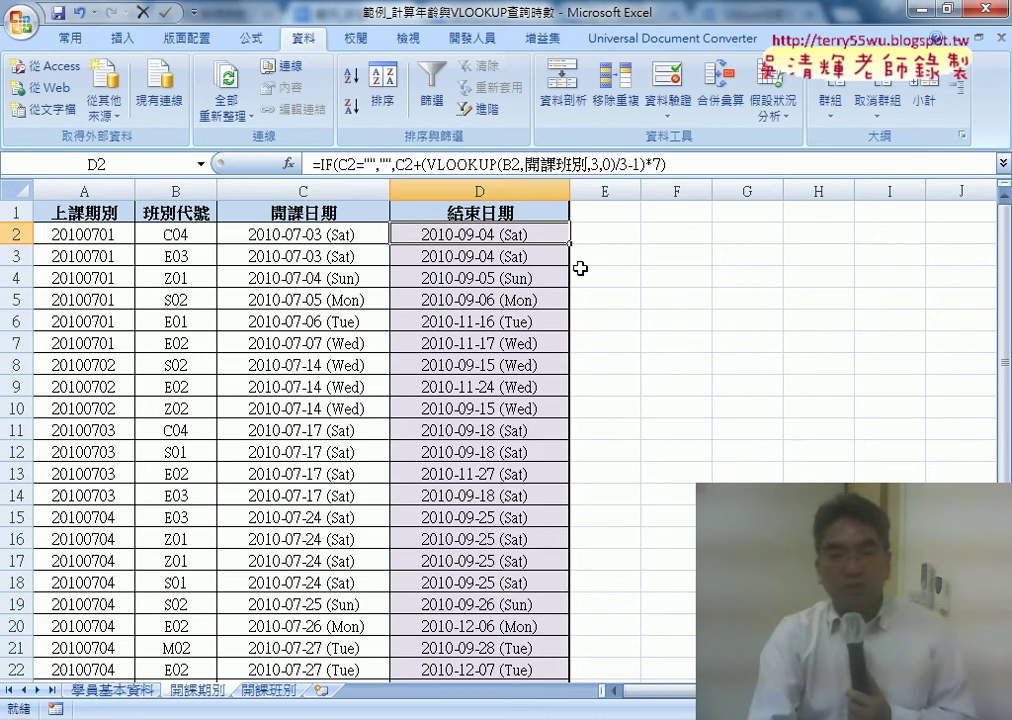
# Step: Fill D2's IF end-date formula down column D to row 100
pyautogui.moveTo(566, 250); pyautogui.dragTo(555, 687)
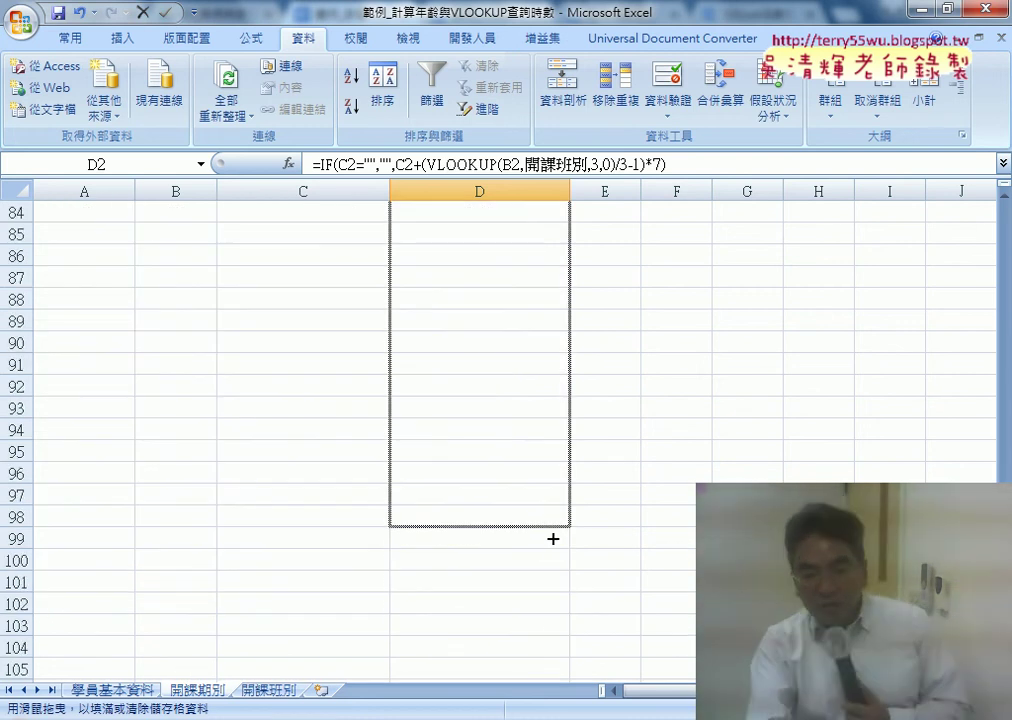
pyautogui.moveTo(555, 687); pyautogui.dragTo(556, 576)
pyautogui.scroll(3, 300, 430)
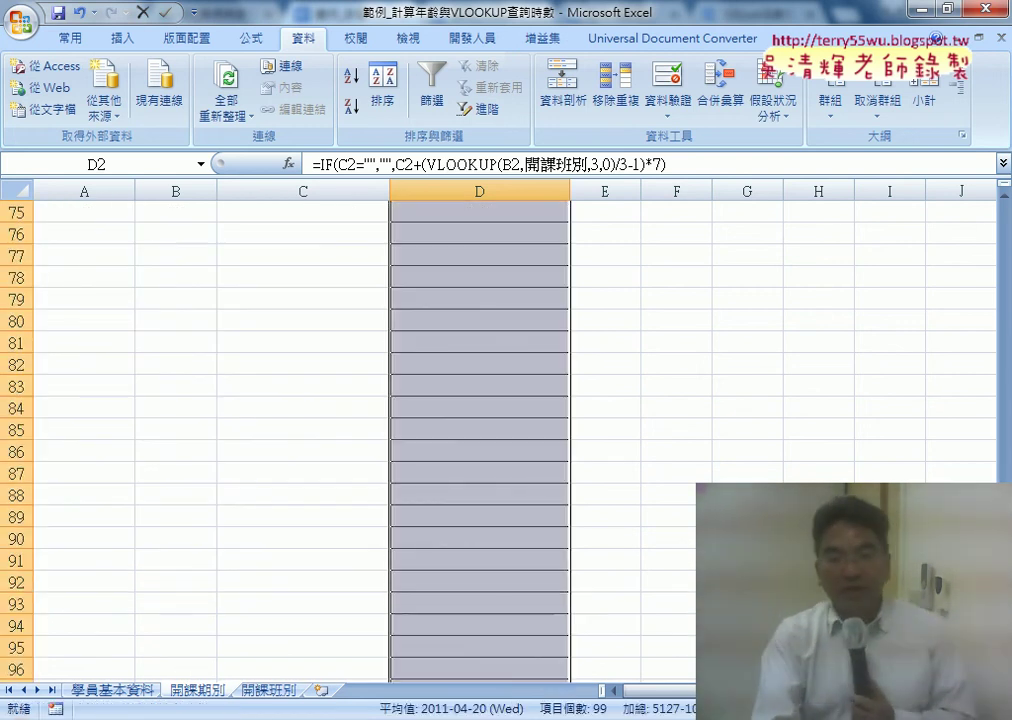
pyautogui.scroll(5, 300, 430)
pyautogui.scroll(8, 300, 430)
pyautogui.scroll(6, 300, 430)
pyautogui.scroll(3, 635, 535)
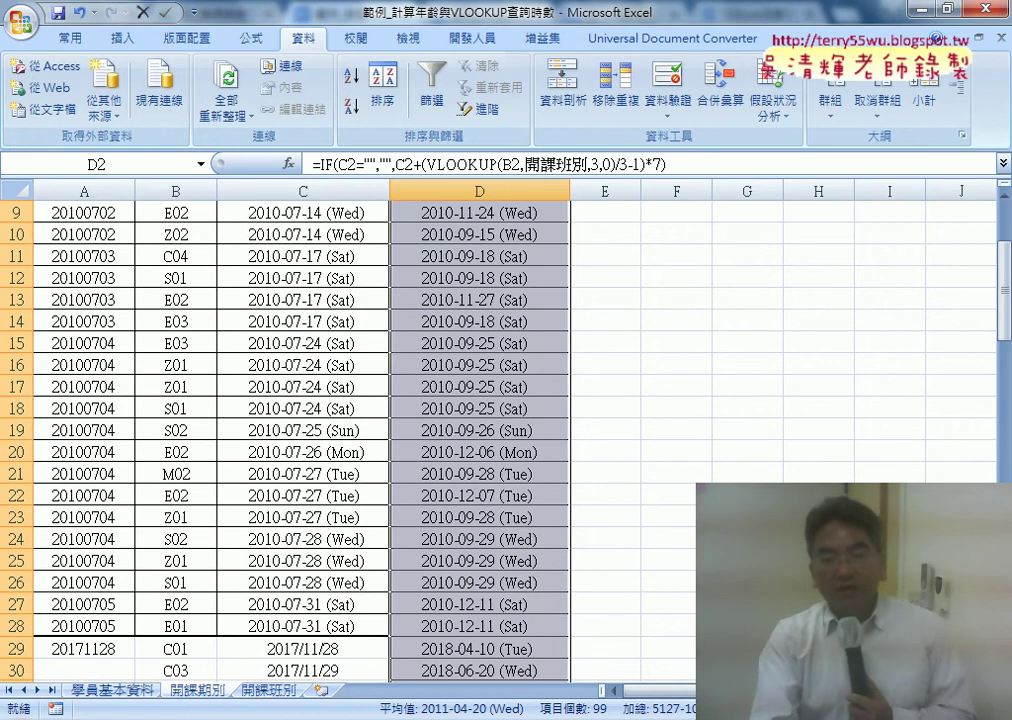
# Step: Check row 30's start date and its copied end-date formula in D30
pyautogui.scroll(-2, 635, 535)
pyautogui.scroll(-1, 635, 535)
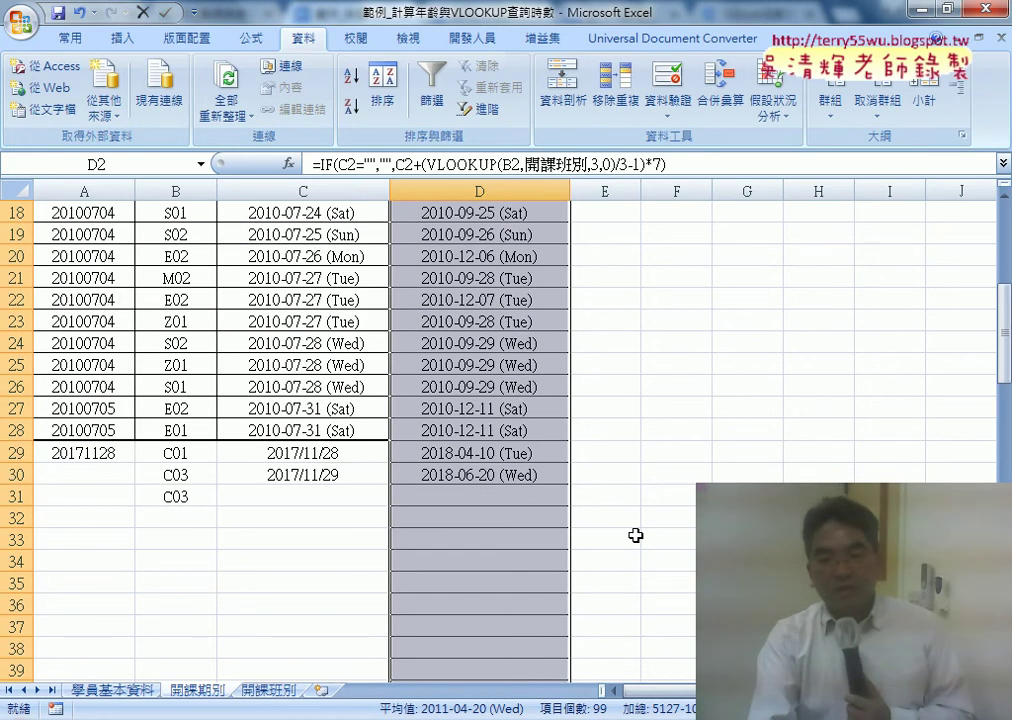
pyautogui.click(474, 477)
pyautogui.click(318, 475)
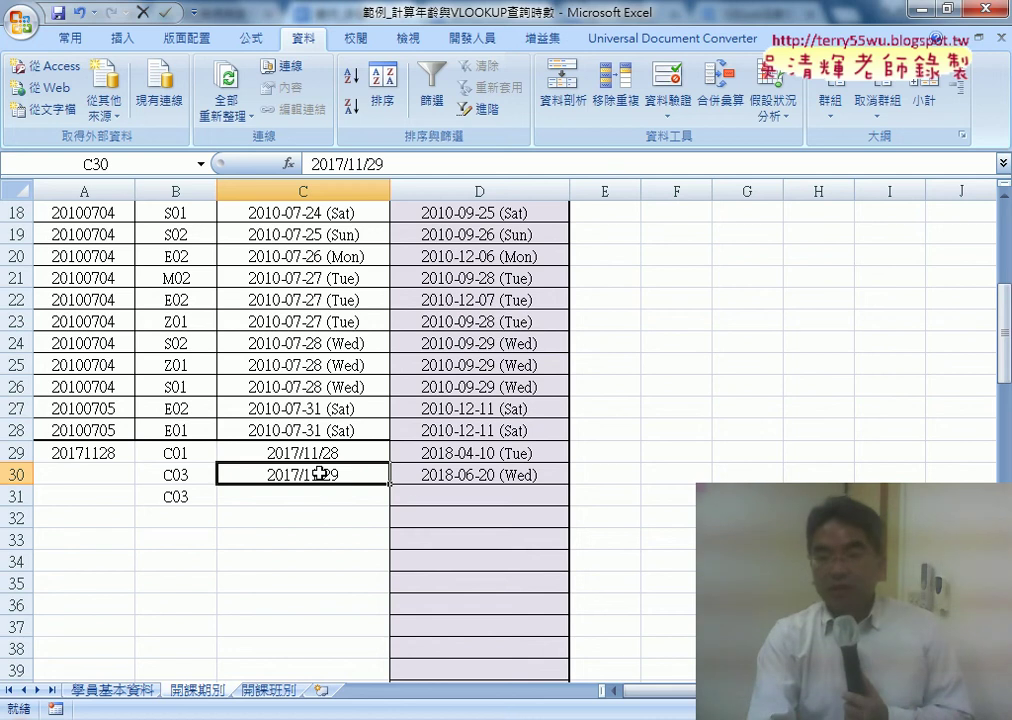
pyautogui.click(475, 477)
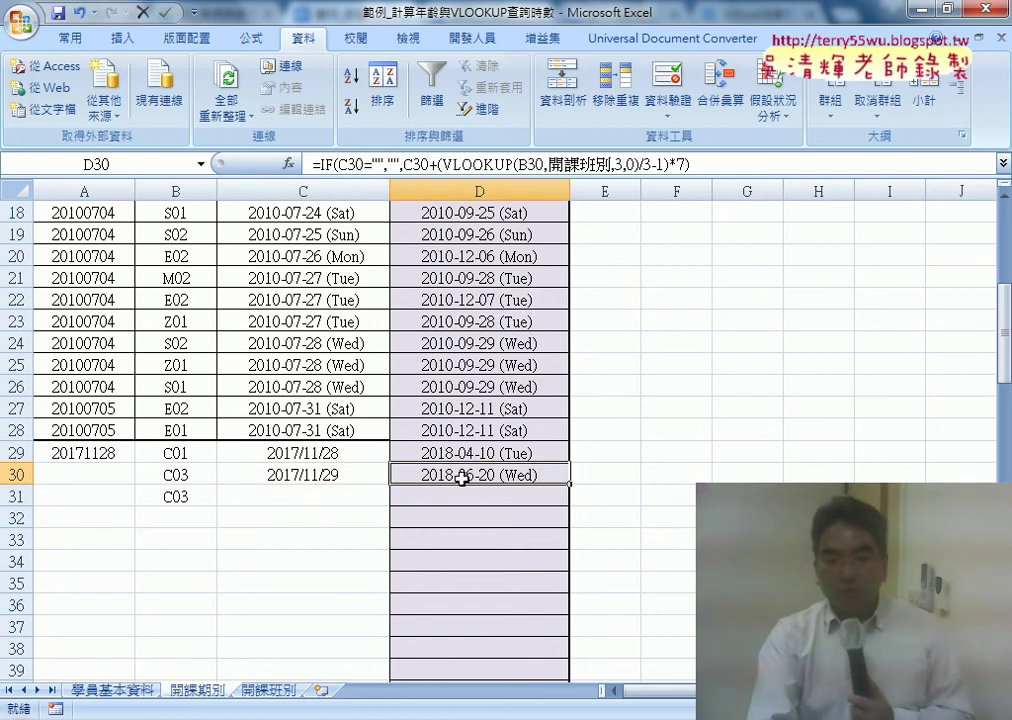
# Step: Enter start date 2017/11/30 in C31 and view D31's formula showing 2018-06-21 (Thu)
pyautogui.click(332, 496)
pyautogui.write('2')
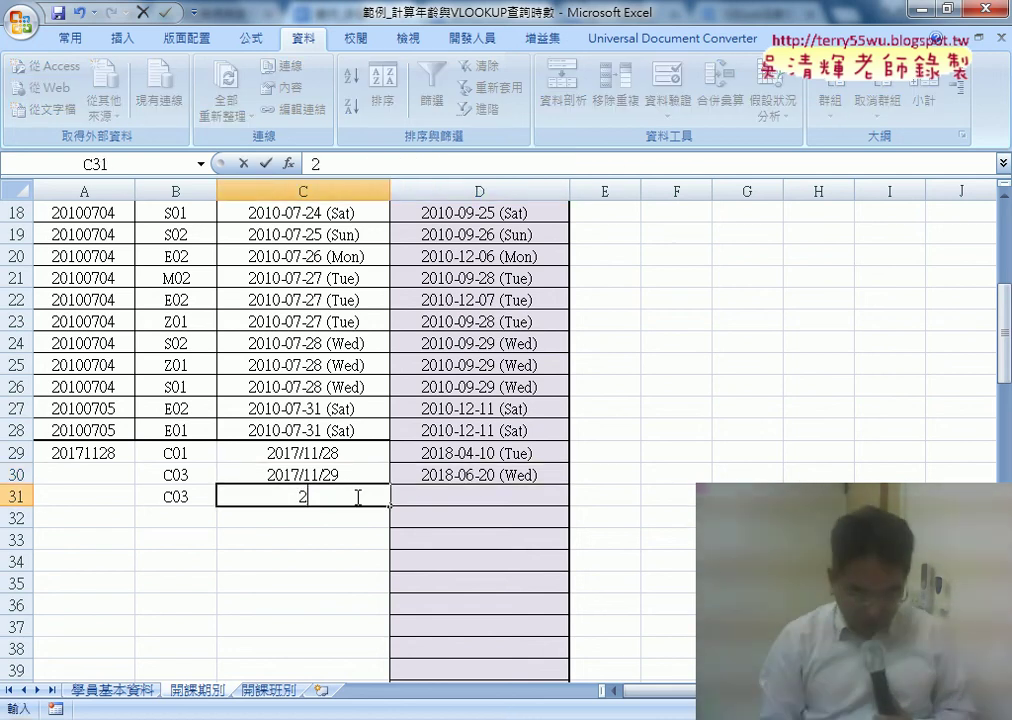
pyautogui.write('017/')
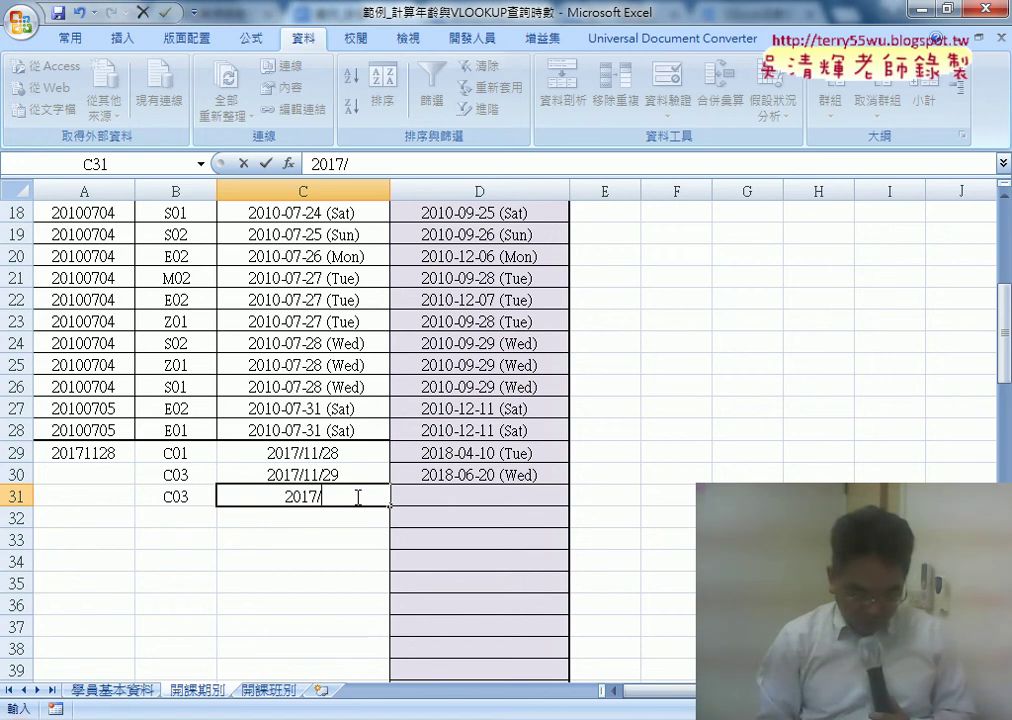
pyautogui.write('11')
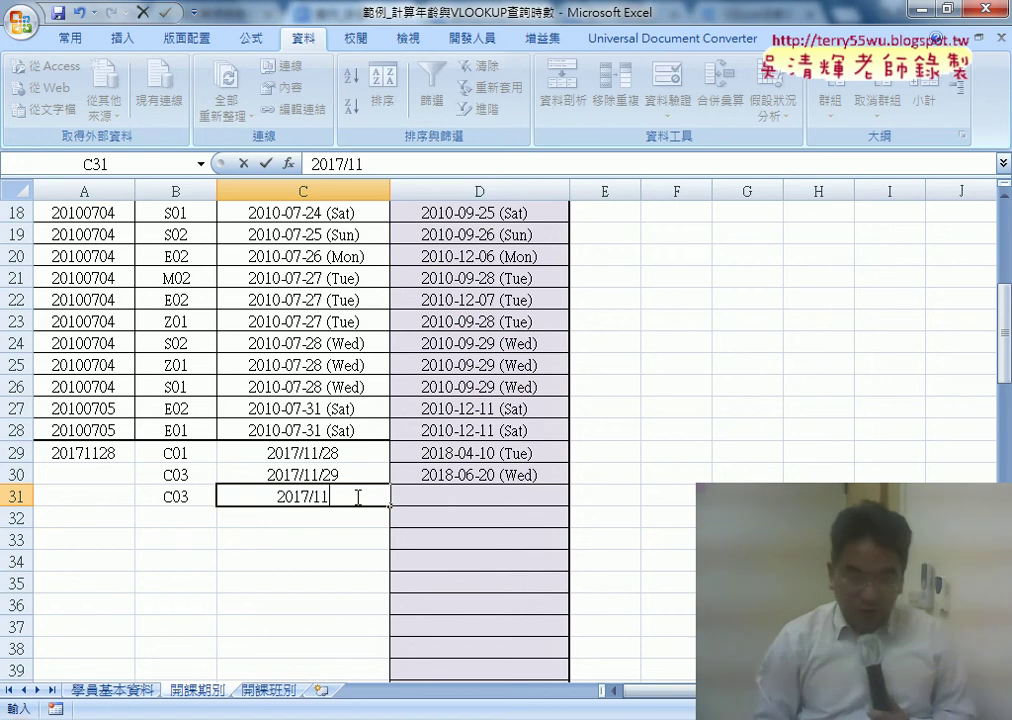
pyautogui.write('/30')
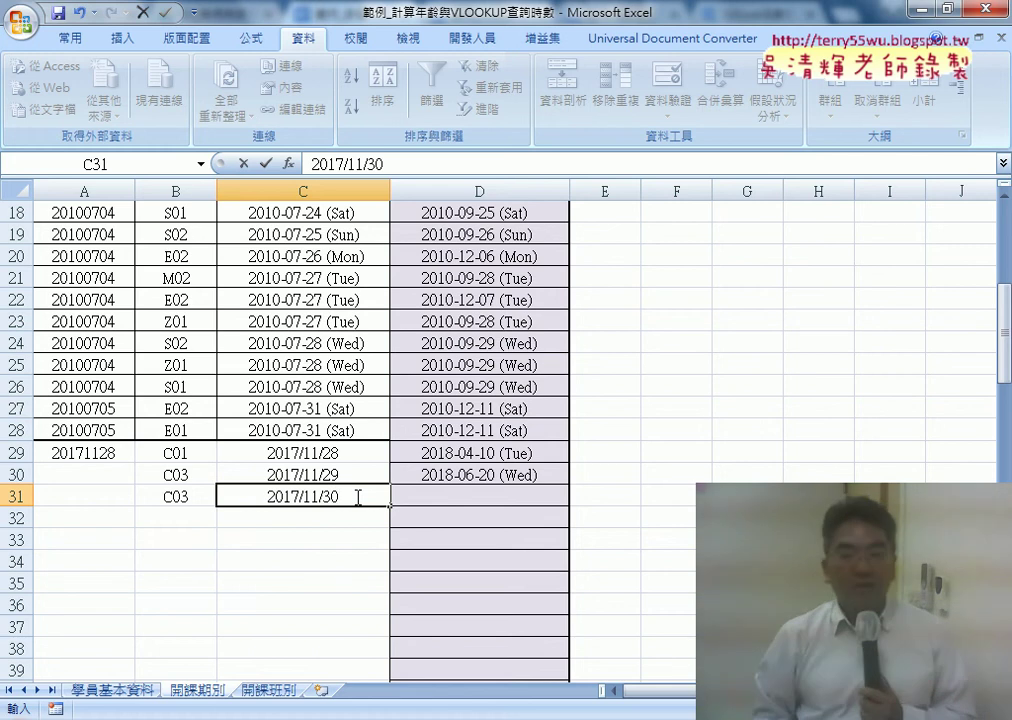
pyautogui.press('Return')
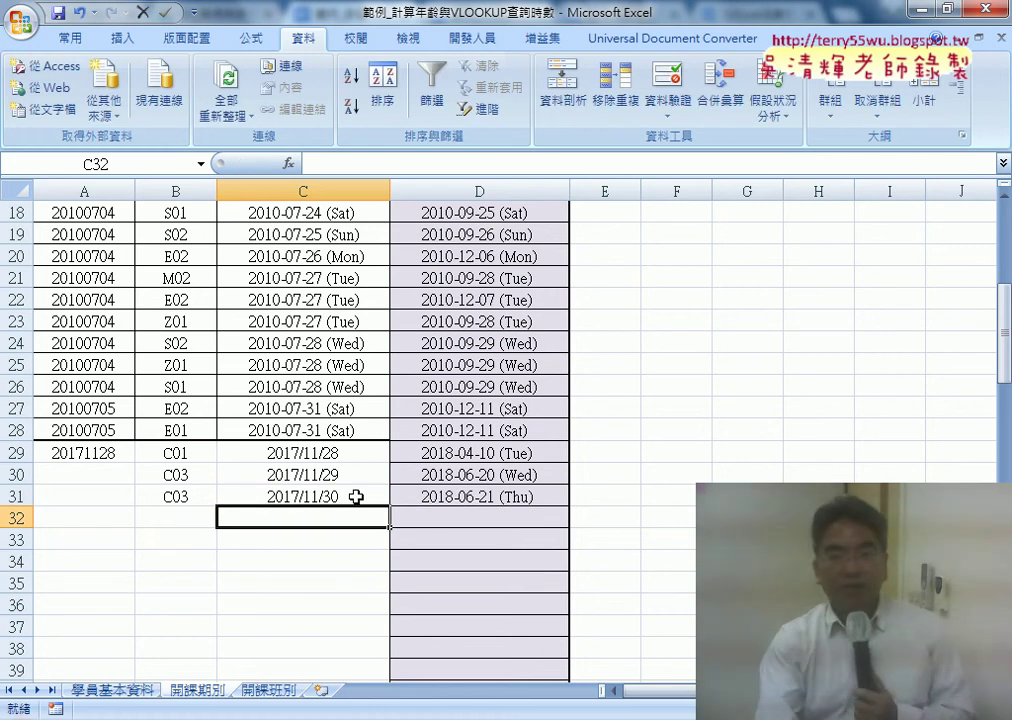
pyautogui.click(477, 500)
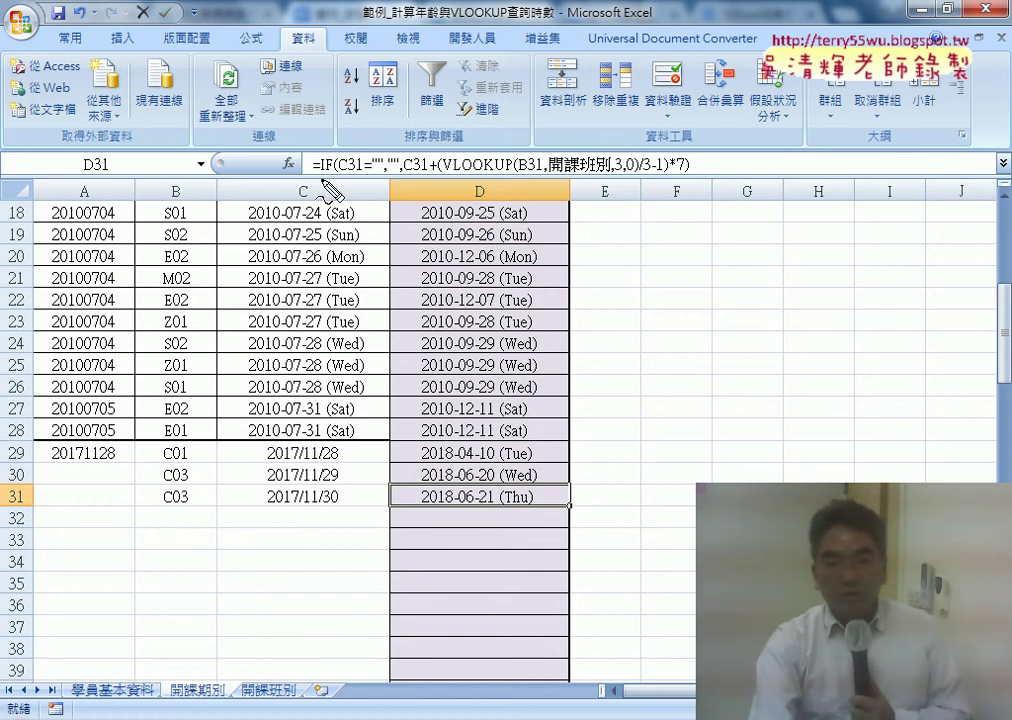
pyautogui.moveTo(305, 504); pyautogui.dragTo(323, 481)
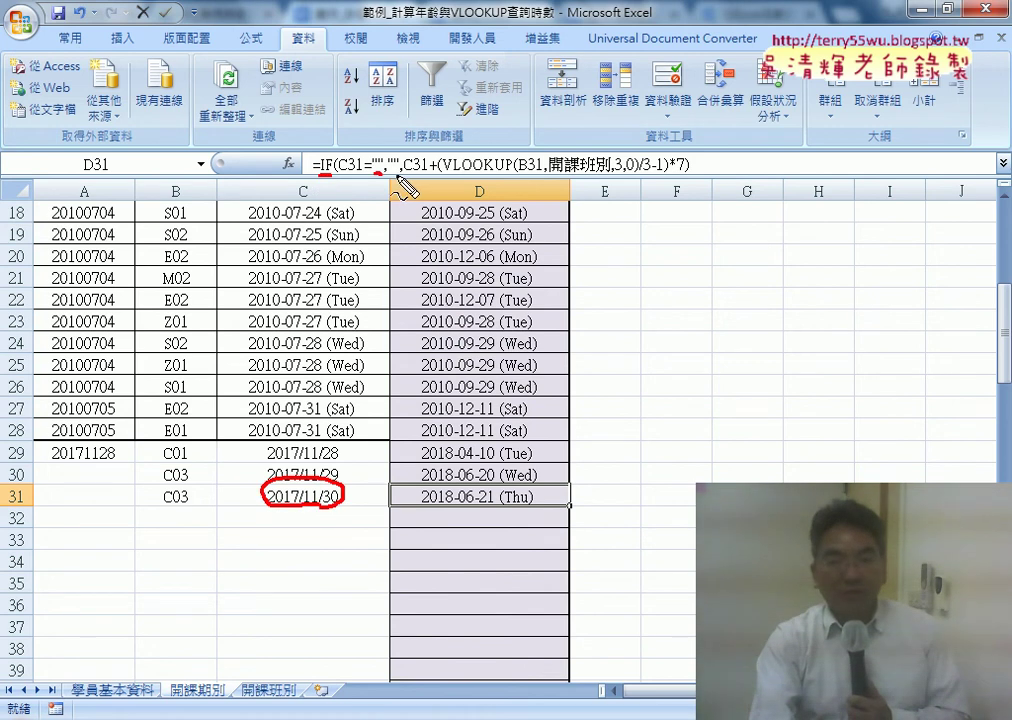
pyautogui.moveTo(393, 174); pyautogui.dragTo(688, 170)
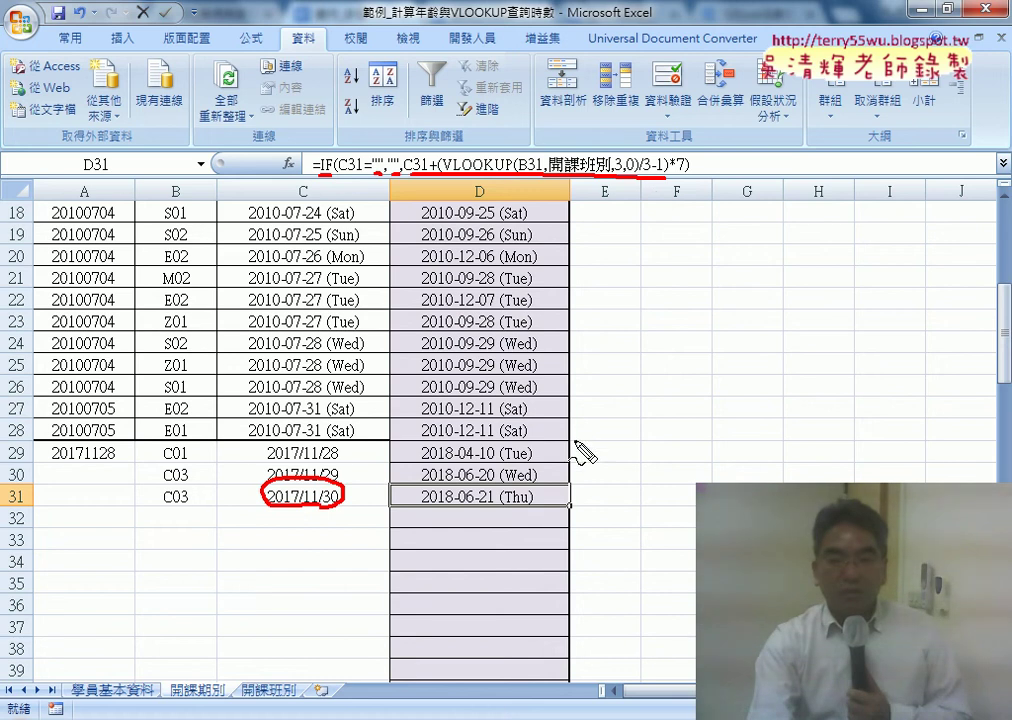
pyautogui.moveTo(569, 506)
pyautogui.mouseDown()
pyautogui.moveTo(569, 597)
pyautogui.moveTo(578, 580)
pyautogui.mouseUp()
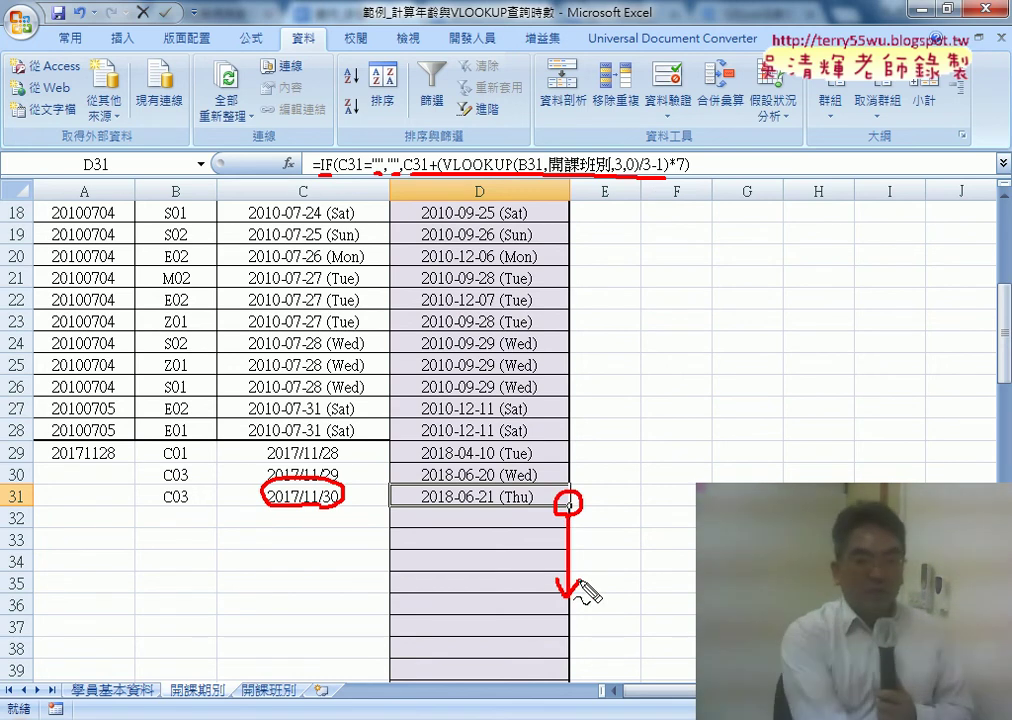
pyautogui.press('Escape')
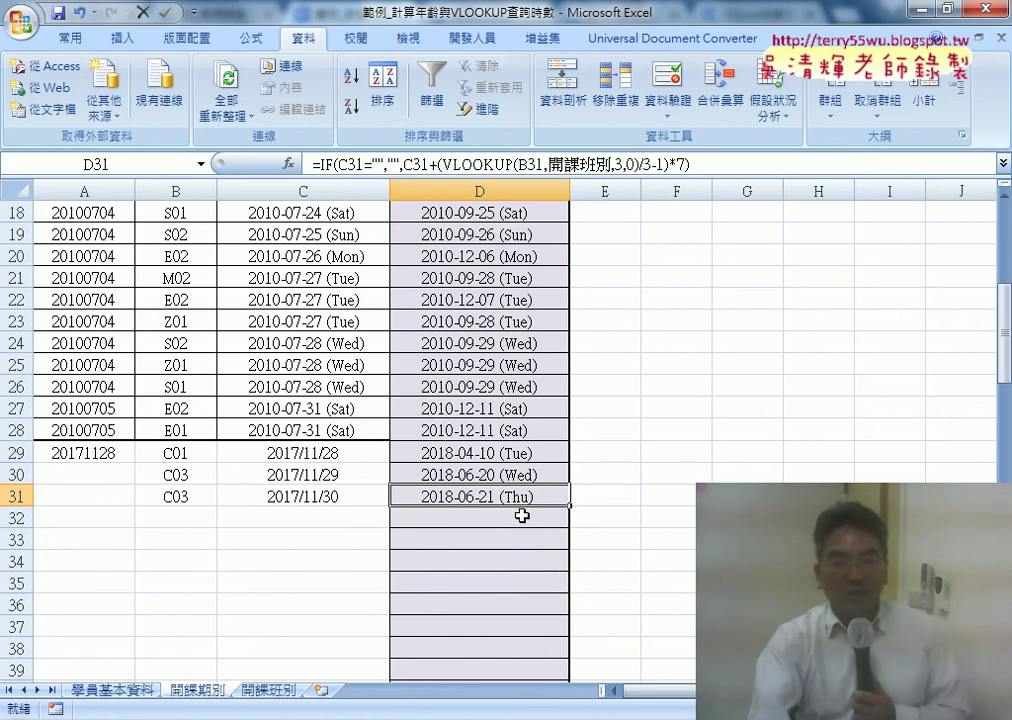
# Step: Confirm the end-date formula stops at D100 with row 101 empty
pyautogui.click(527, 520)
pyautogui.scroll(-3, 558, 533)
pyautogui.scroll(-4, 561, 533)
pyautogui.scroll(-3, 561, 533)
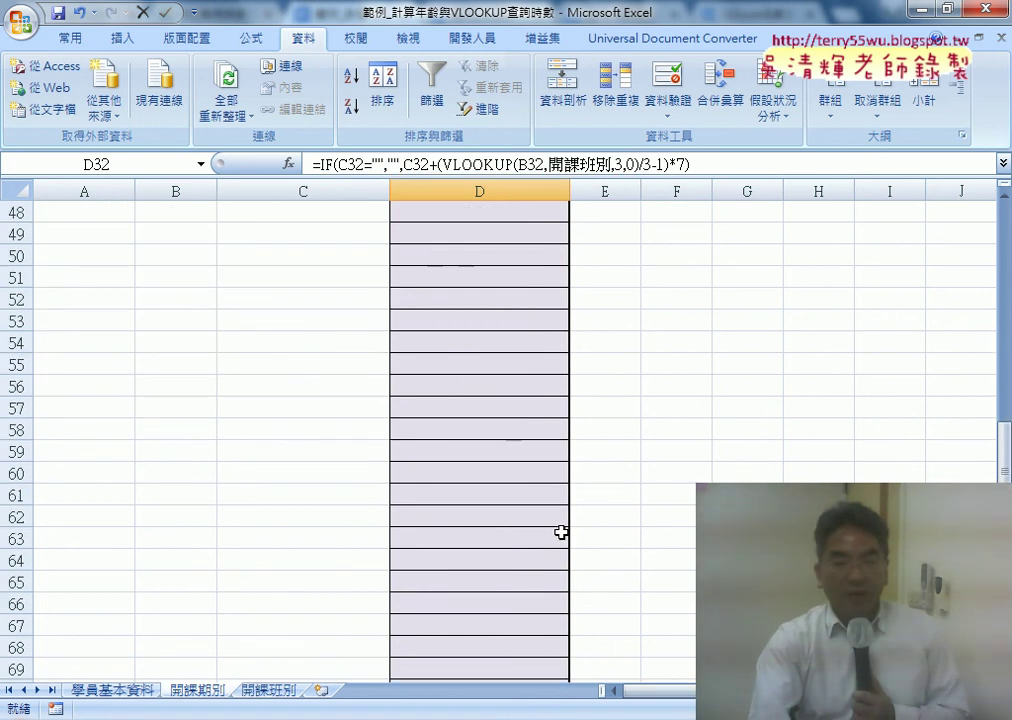
pyautogui.scroll(-4, 561, 533)
pyautogui.scroll(-2, 561, 533)
pyautogui.scroll(-5, 561, 535)
pyautogui.scroll(-2, 561, 535)
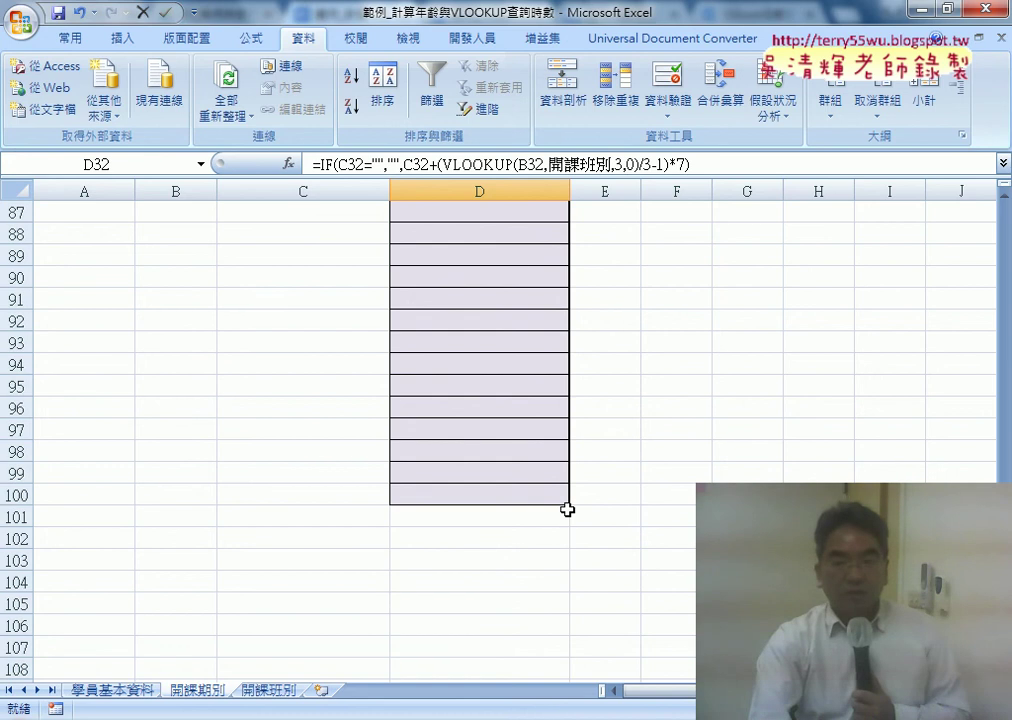
pyautogui.click(564, 502)
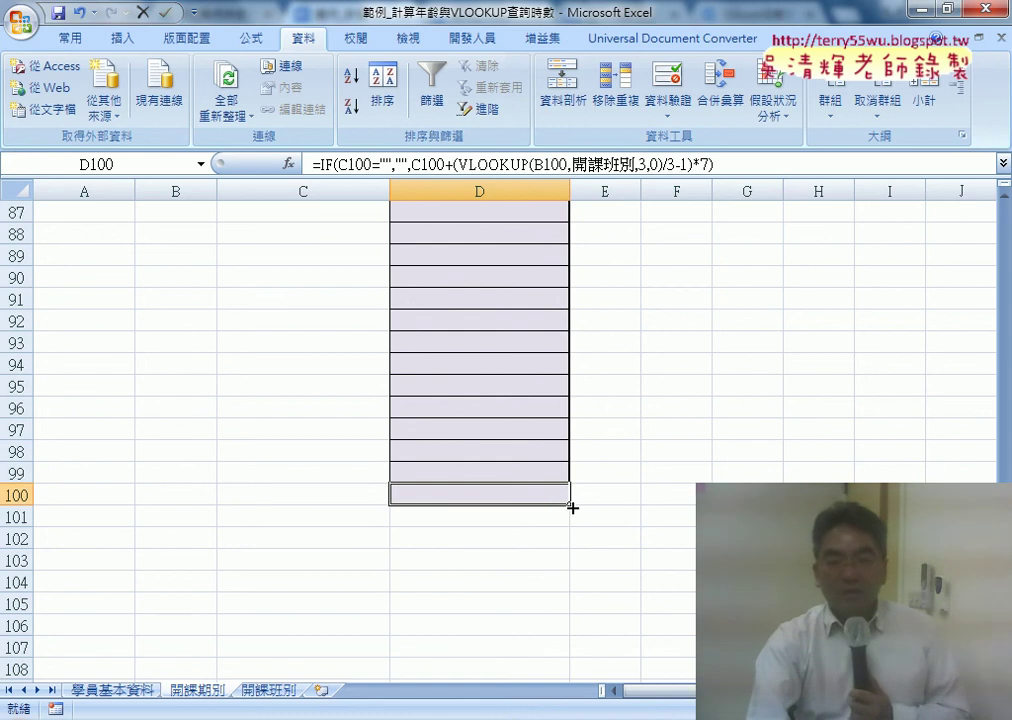
pyautogui.click(499, 524)
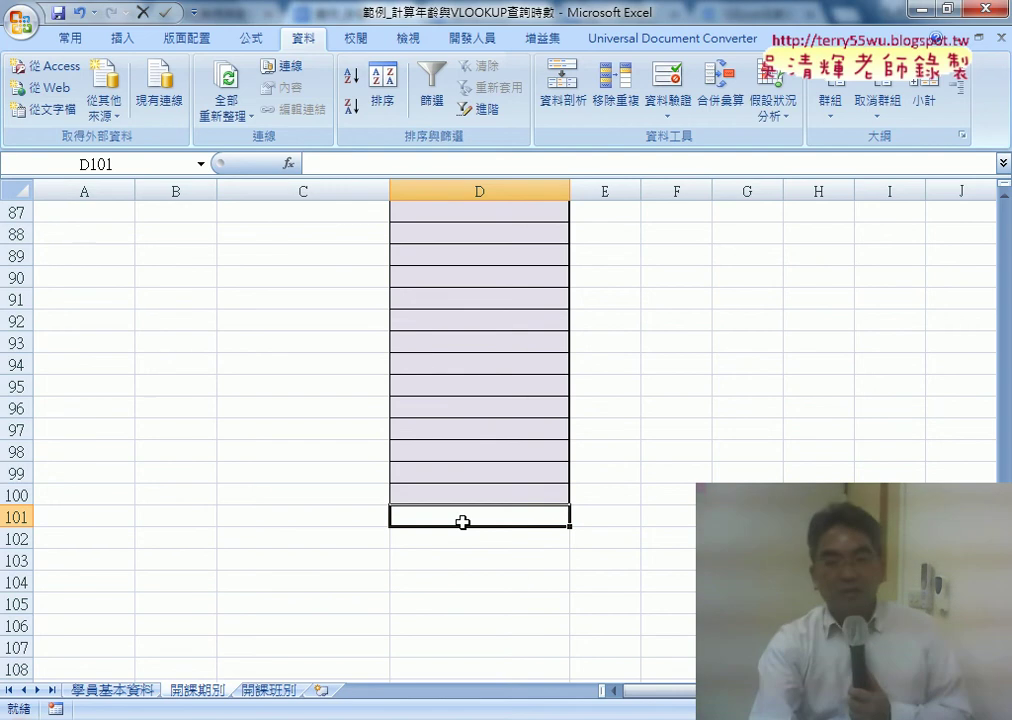
pyautogui.click(484, 488)
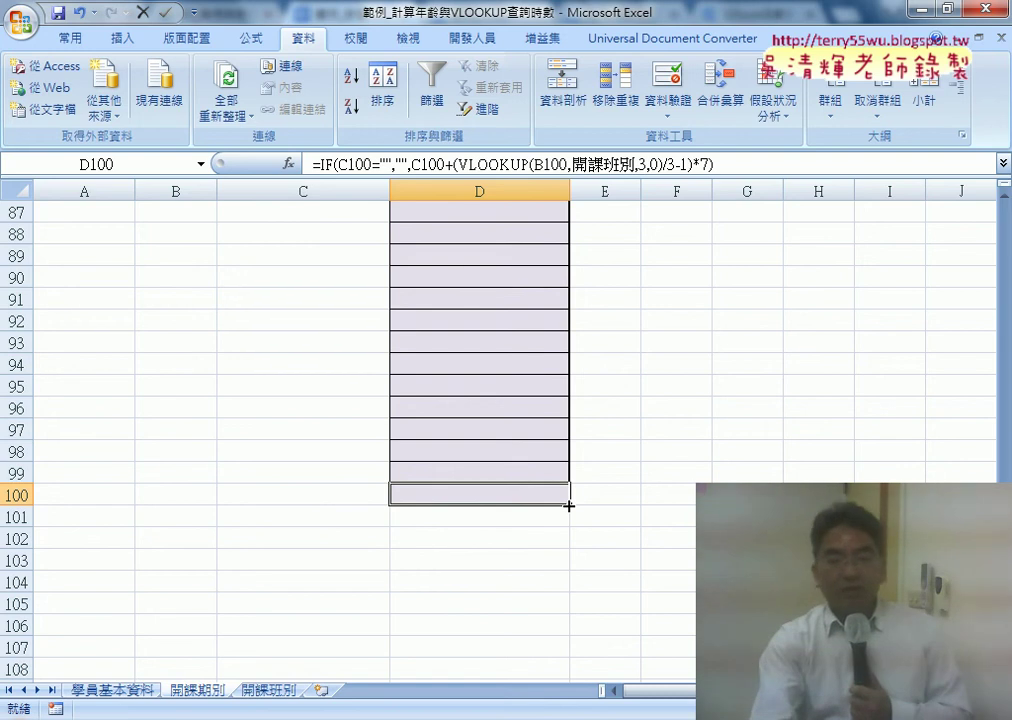
# Step: Fill the end-date formula from D100 down past row 600 and return to the top
pyautogui.moveTo(571, 504); pyautogui.dragTo(571, 712)
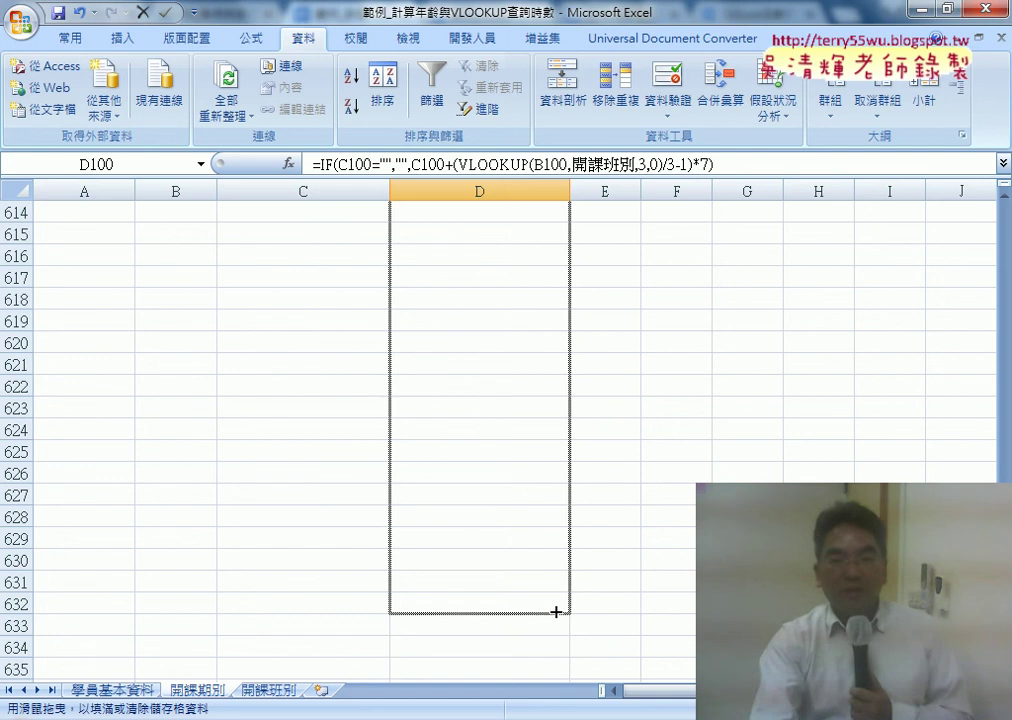
pyautogui.moveTo(571, 712); pyautogui.dragTo(541, 452)
pyautogui.scroll(5, 543, 449)
pyautogui.scroll(10, 540, 400)
pyautogui.scroll(10, 550, 335)
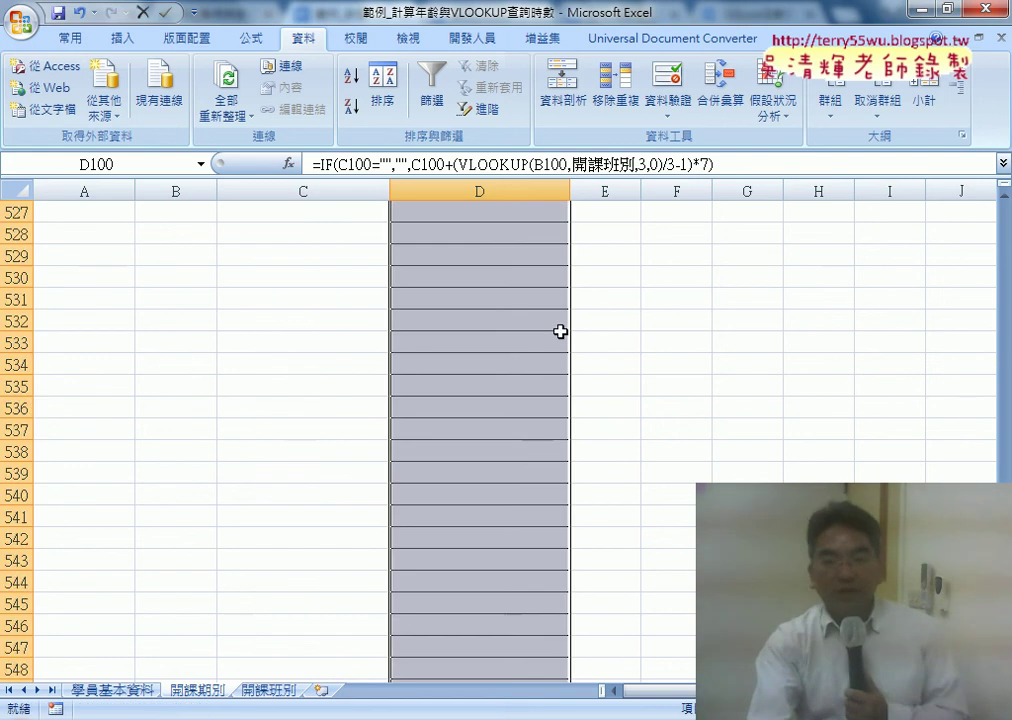
pyautogui.scroll(4, 500, 290)
pyautogui.scroll(4, 477, 273)
pyautogui.scroll(8, 472, 271)
pyautogui.scroll(8, 468, 264)
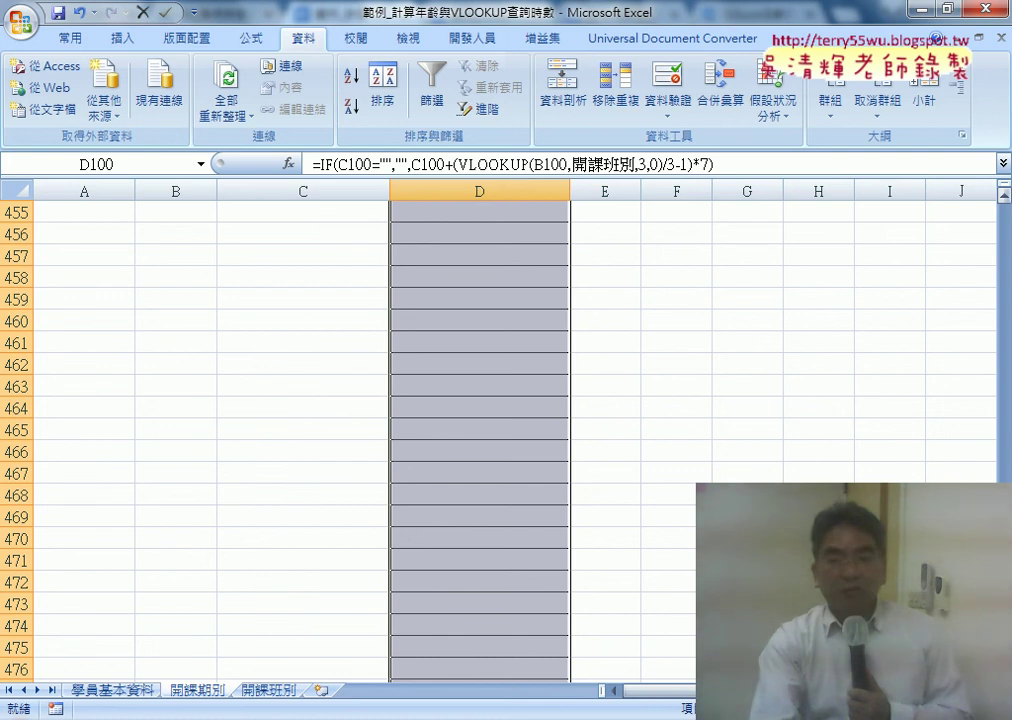
pyautogui.moveTo(1003, 540); pyautogui.dragTo(1003, 212)
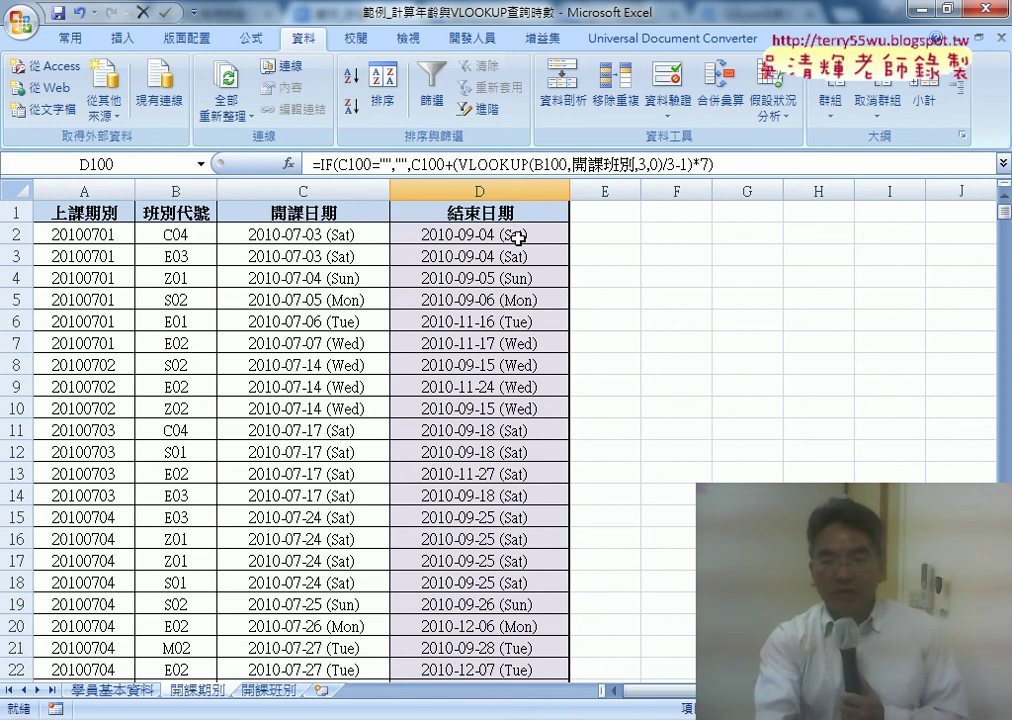
pyautogui.scroll(-3, 463, 406)
pyautogui.scroll(-4, 463, 594)
pyautogui.scroll(-1, 463, 370)
pyautogui.click(460, 368)
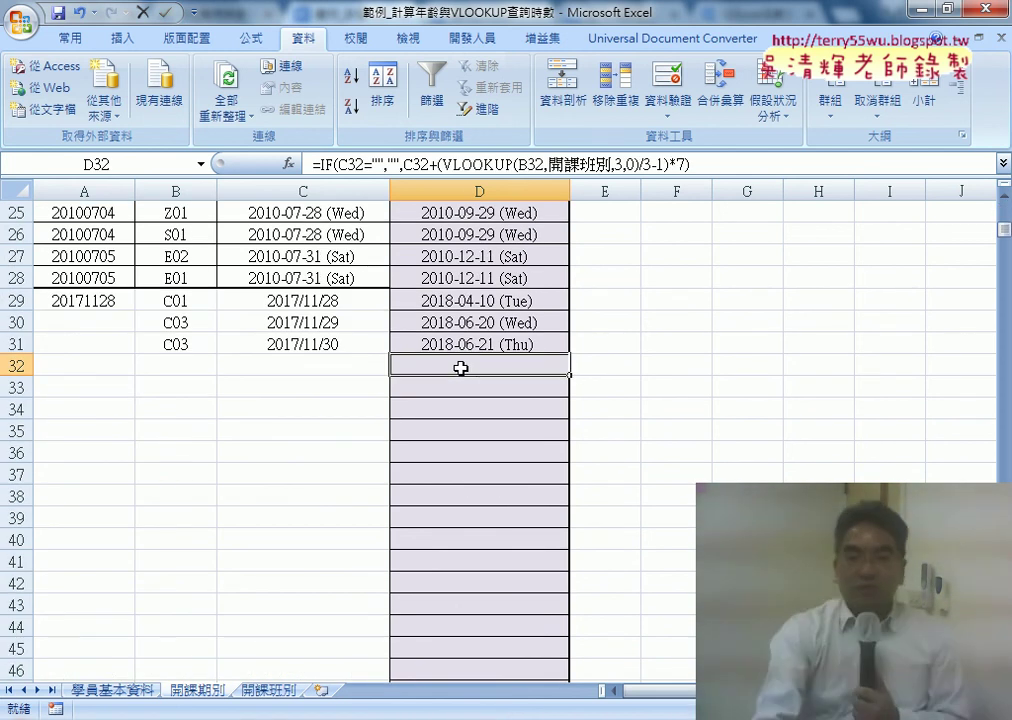
pyautogui.click(331, 364)
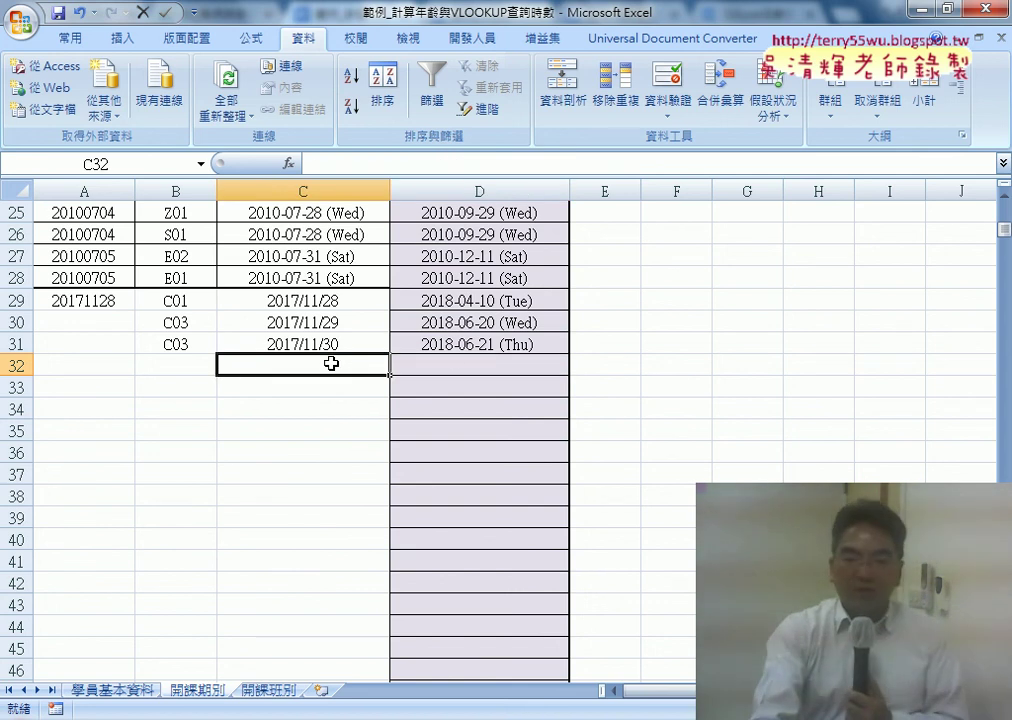
pyautogui.click(455, 362)
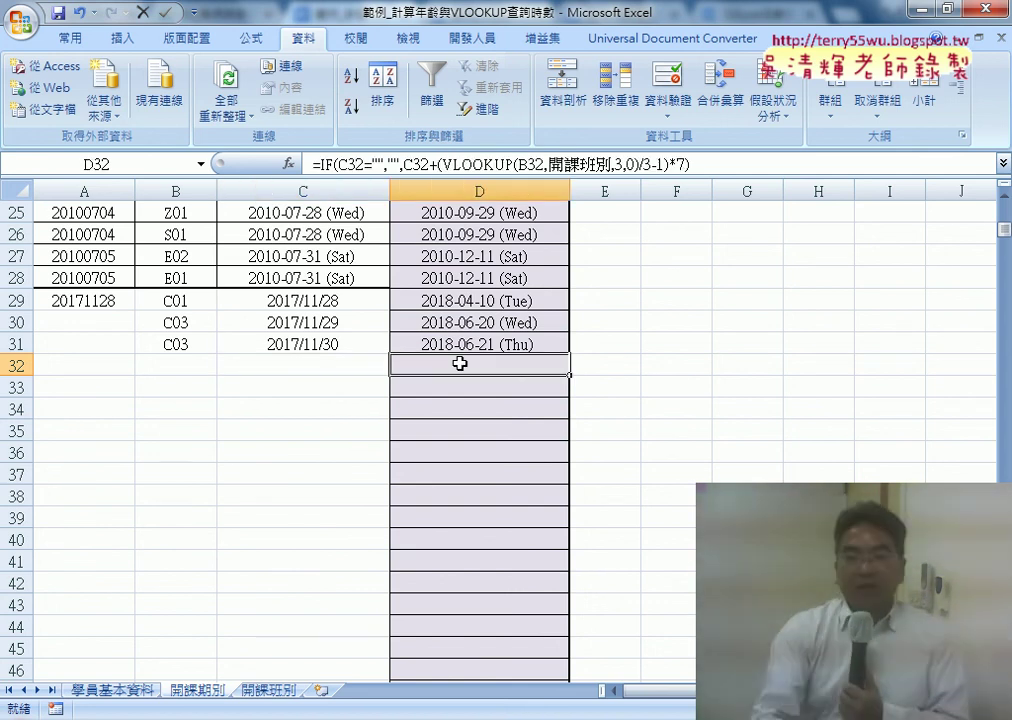
pyautogui.click(347, 366)
pyautogui.click(458, 346)
pyautogui.click(490, 370)
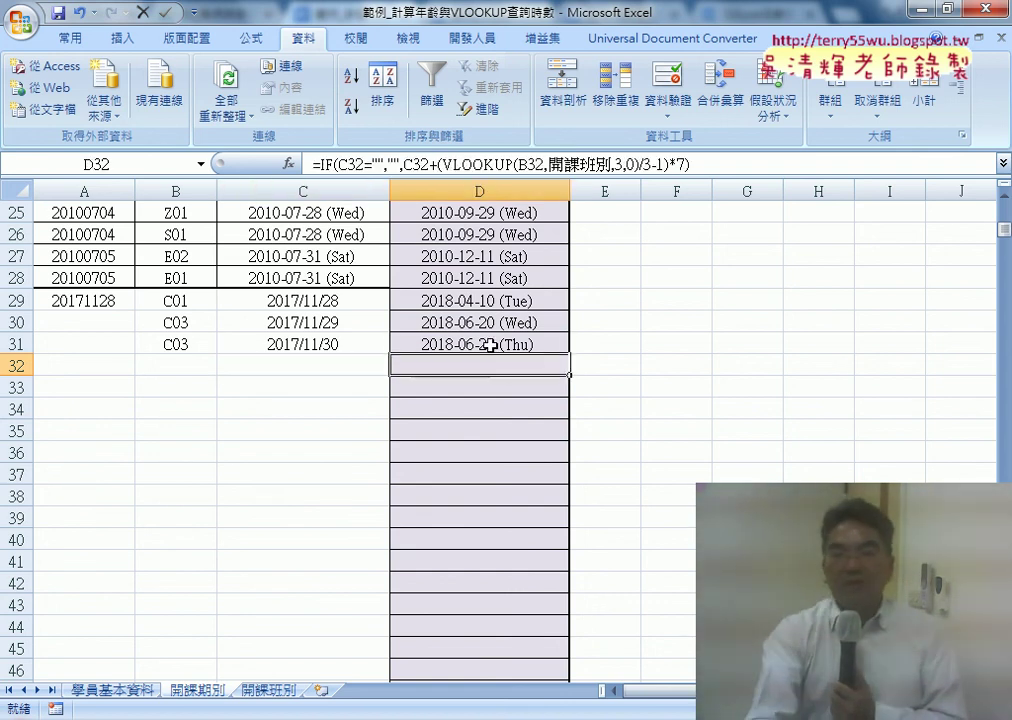
pyautogui.click(490, 345)
pyautogui.click(341, 367)
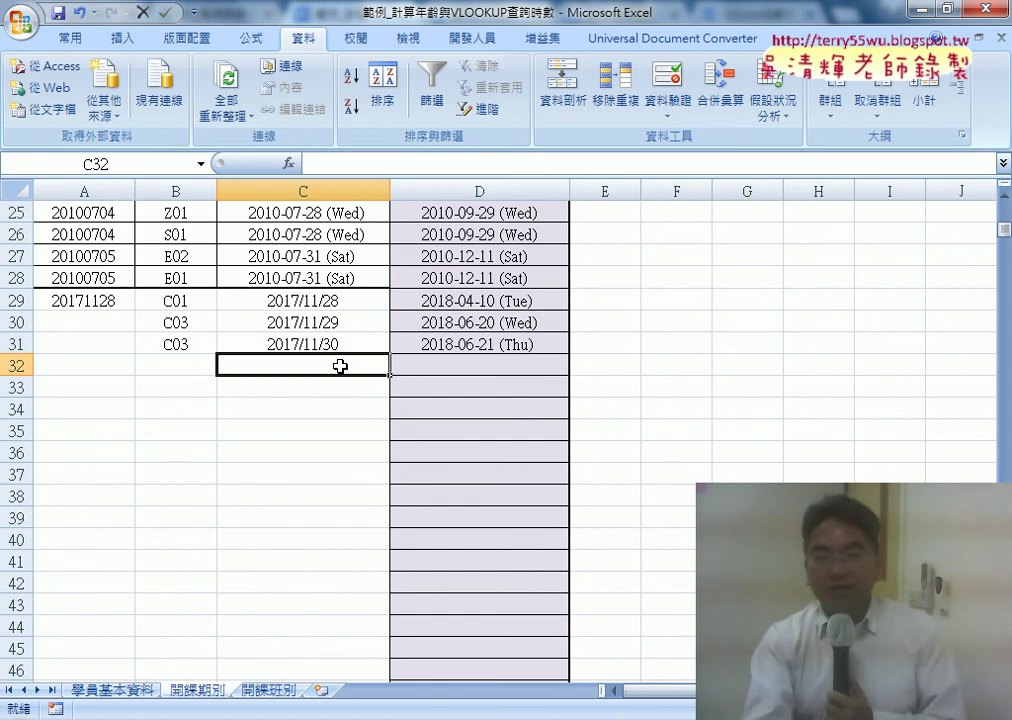
pyautogui.scroll(8, 416, 381)
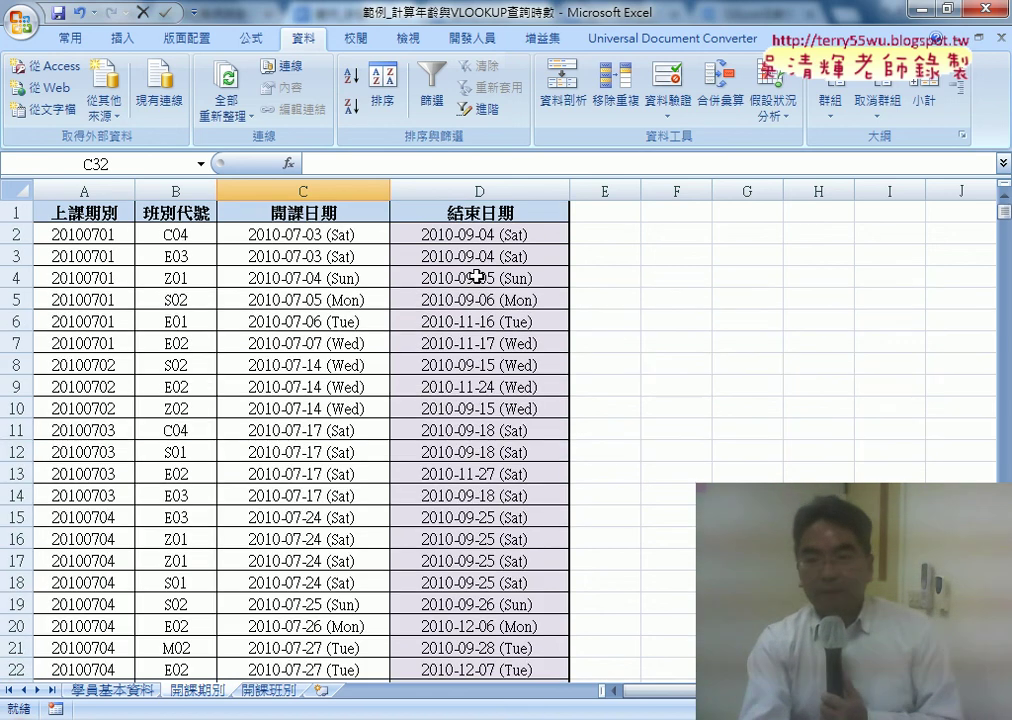
pyautogui.click(490, 234)
pyautogui.moveTo(426, 164); pyautogui.dragTo(588, 163)
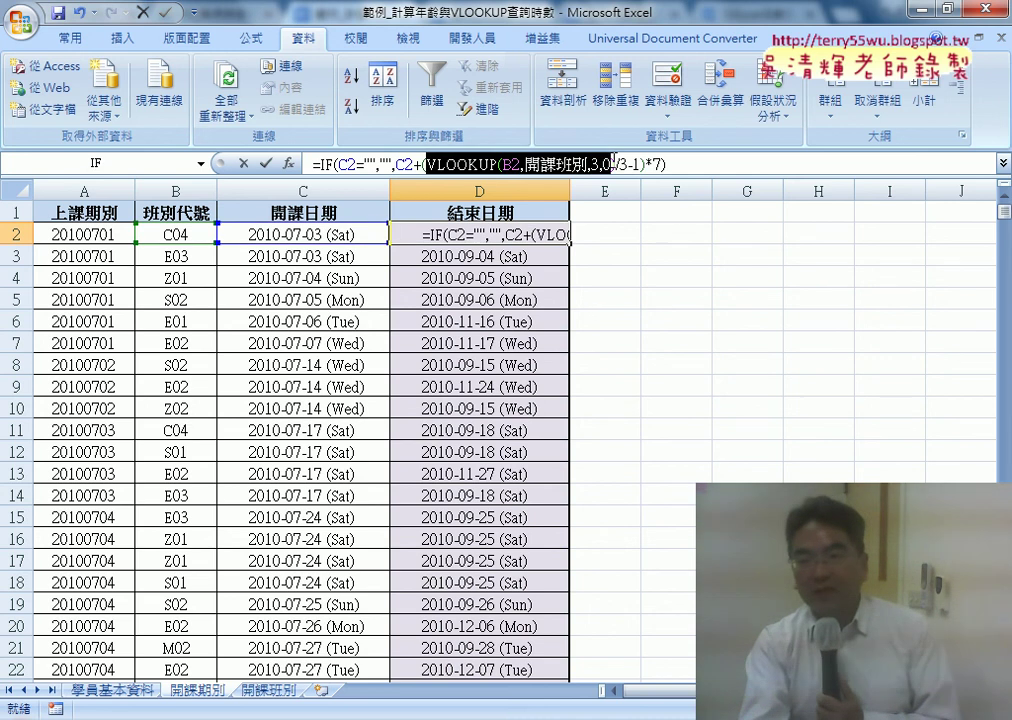
pyautogui.moveTo(614, 160); pyautogui.dragTo(628, 160)
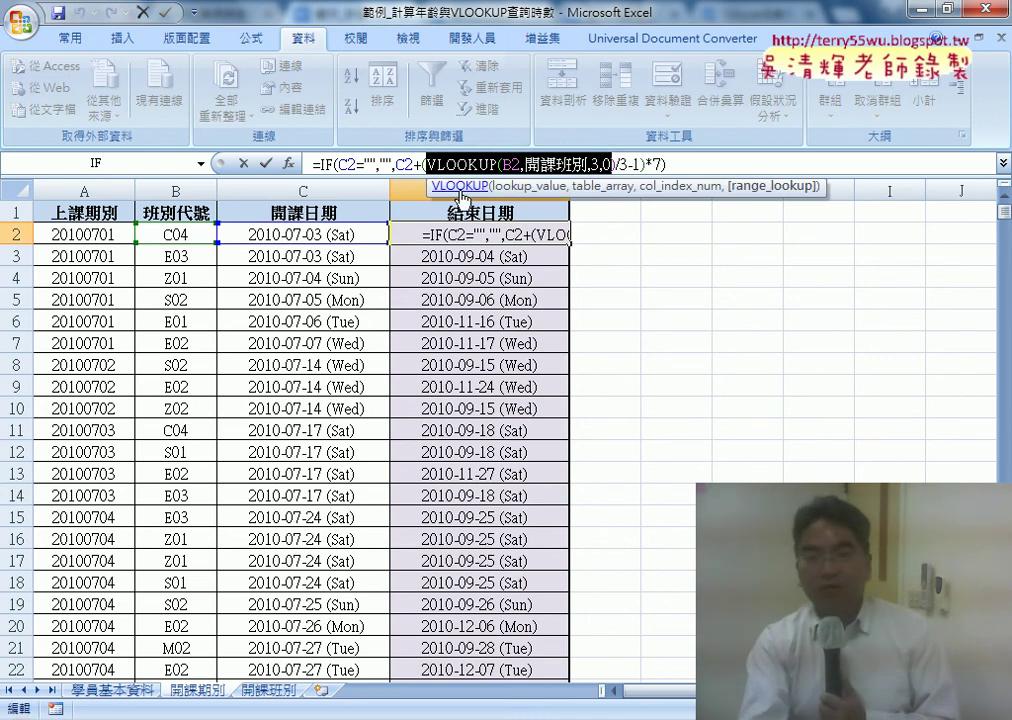
pyautogui.click(245, 165)
pyautogui.scroll(-3, 271, 348)
pyautogui.scroll(-2, 273, 346)
pyautogui.scroll(-2, 187, 389)
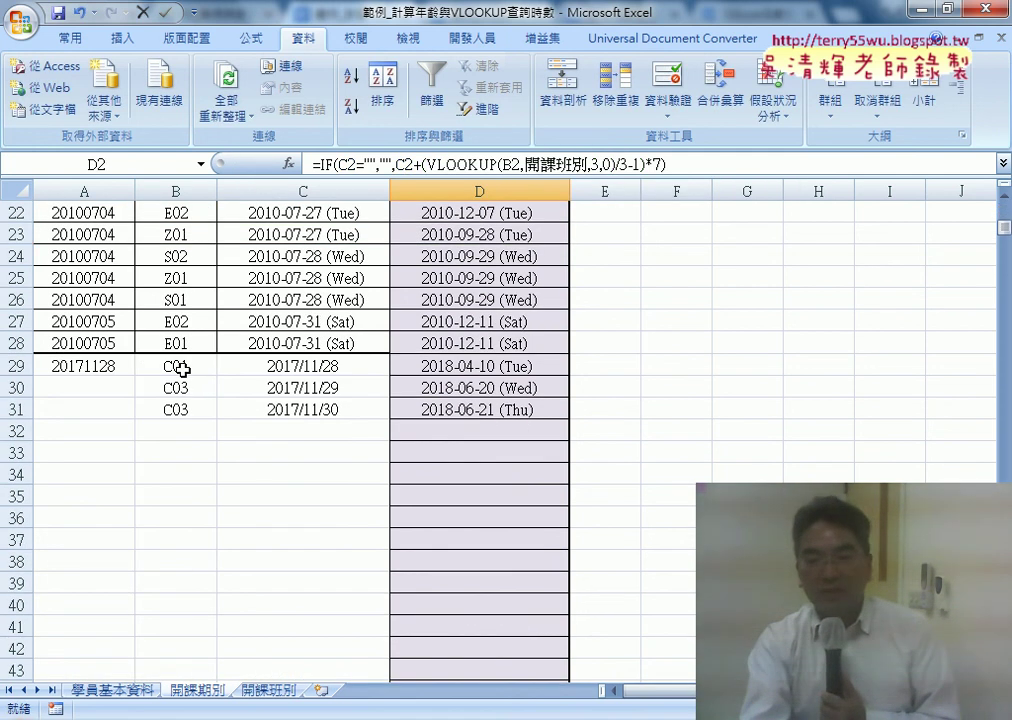
pyautogui.click(182, 369)
pyautogui.click(196, 405)
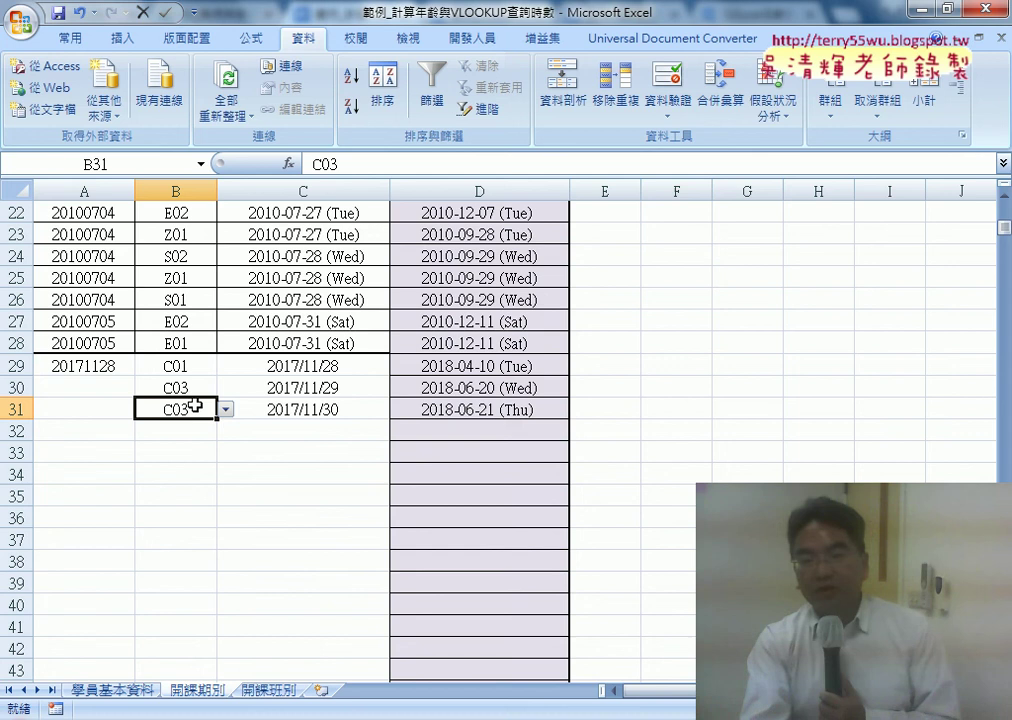
pyautogui.click(312, 363)
pyautogui.click(459, 365)
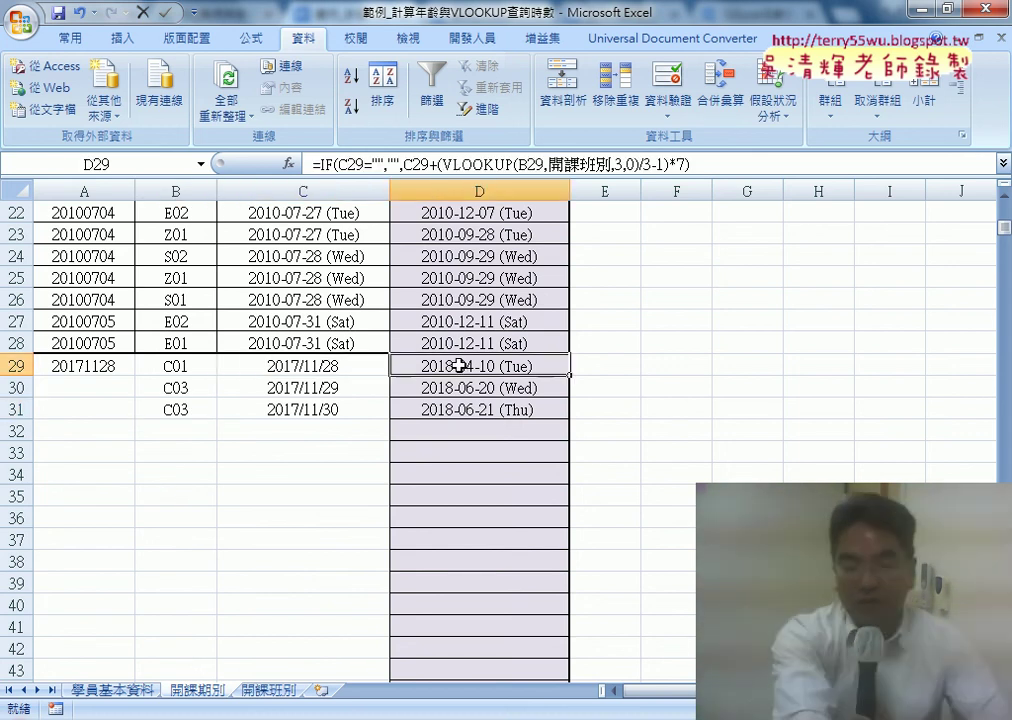